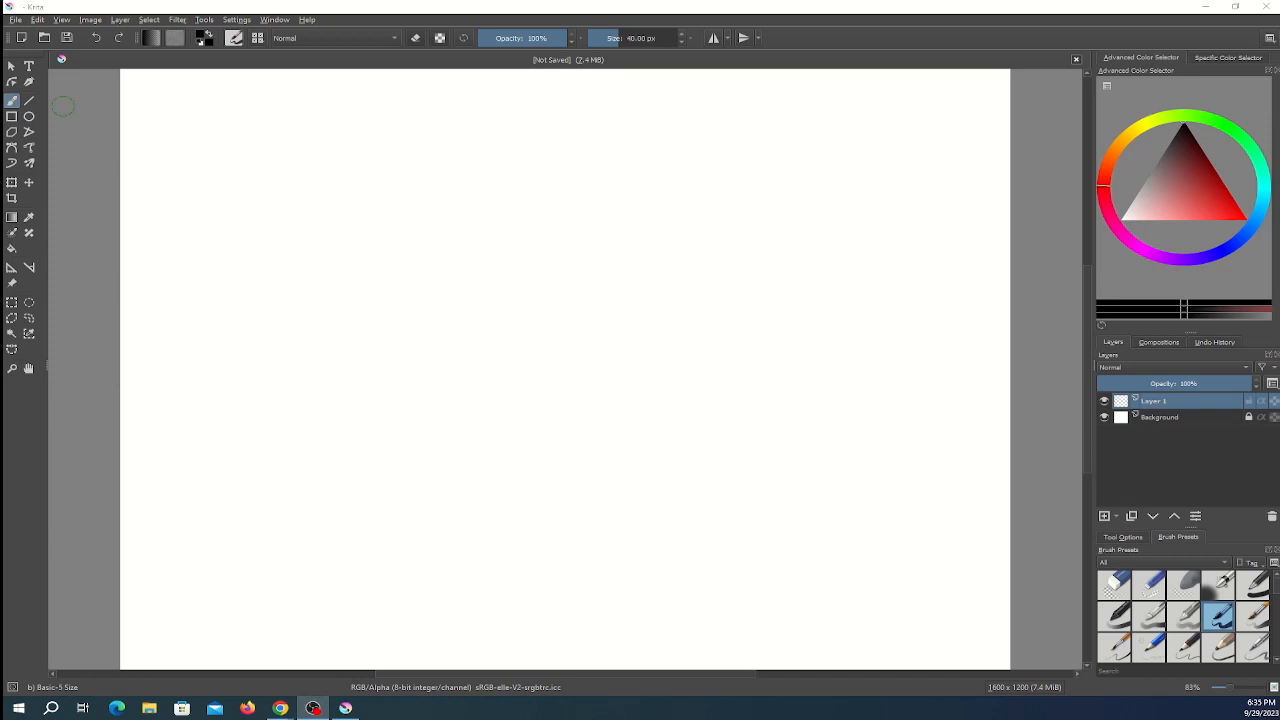
pyautogui.click(505, 5)
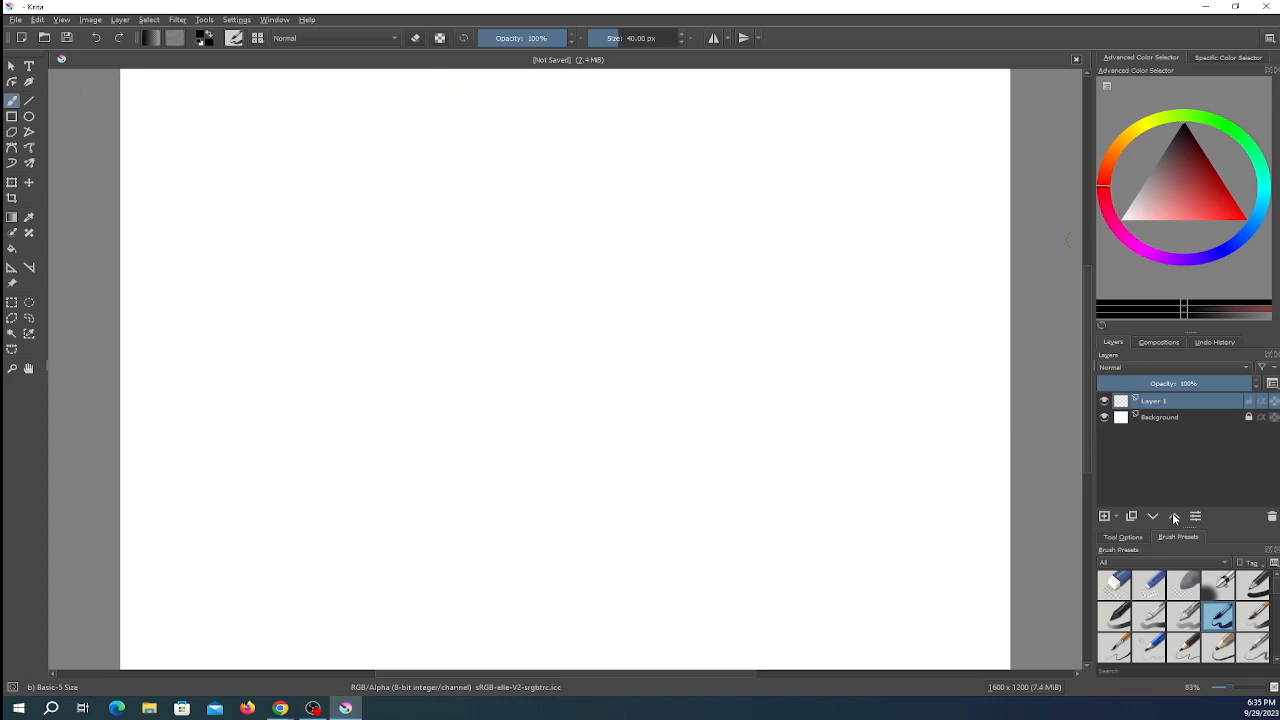
pyautogui.moveTo(540, 163)
pyautogui.mouseDown()
pyautogui.moveTo(655, 202)
pyautogui.moveTo(620, 277)
pyautogui.moveTo(533, 232)
pyautogui.moveTo(548, 165)
pyautogui.mouseUp()
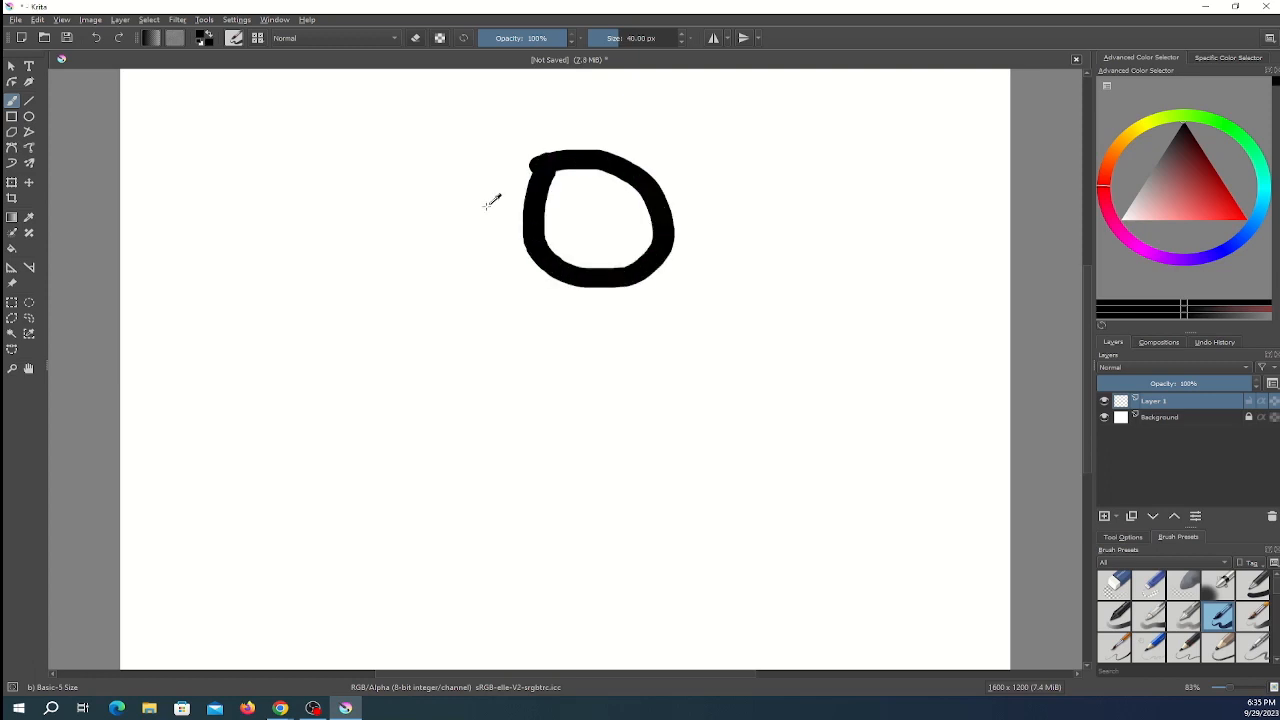
pyautogui.moveTo(456, 222)
pyautogui.mouseDown()
pyautogui.moveTo(422, 216)
pyautogui.moveTo(432, 302)
pyautogui.moveTo(458, 225)
pyautogui.mouseUp()
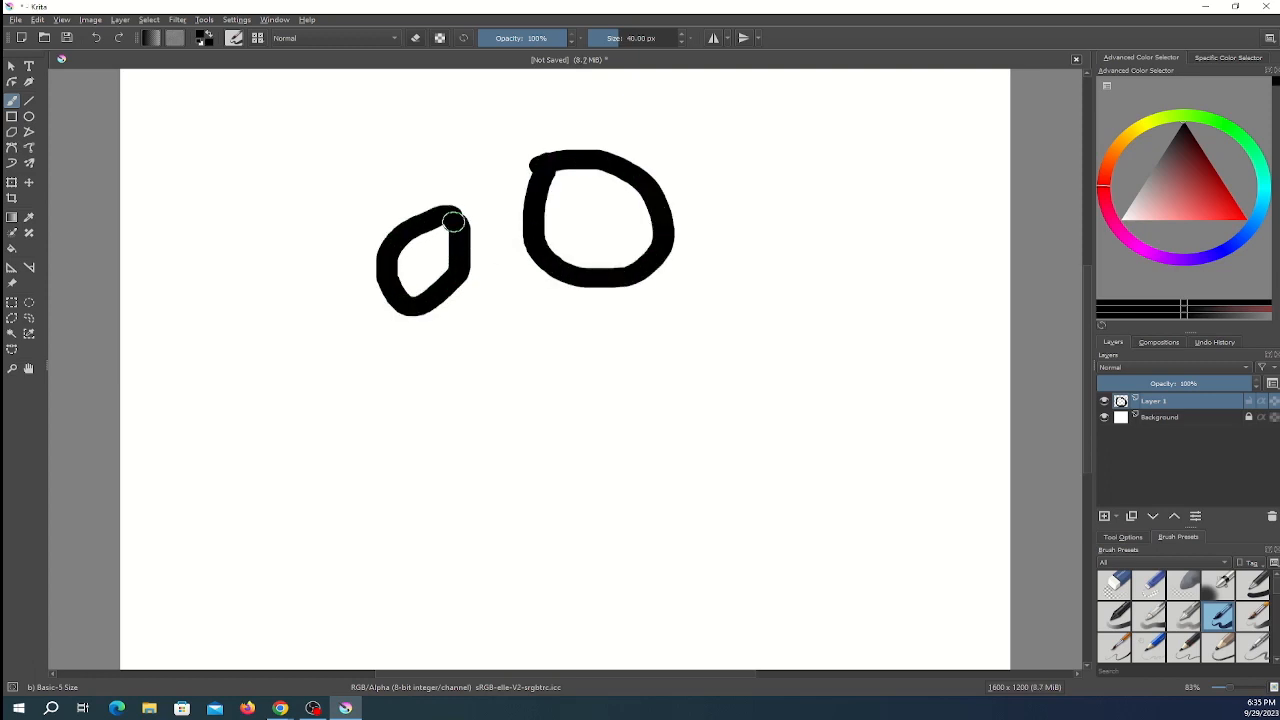
pyautogui.hotkey('ctrl', 'z')
pyautogui.hotkey('ctrl', 'z')
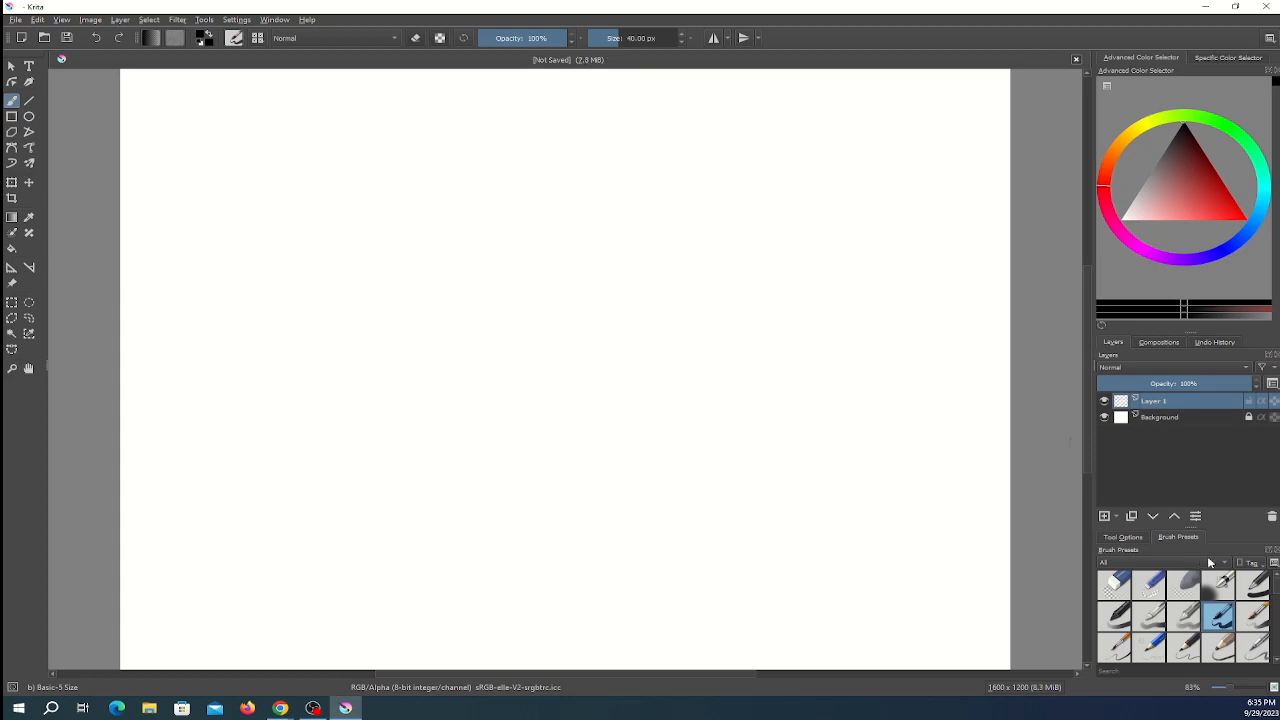
# Filter the brush presets by the Erasers tag, choose Eraser Soft, and return to the All presets list.
pyautogui.scroll(-6, 1210, 563)
pyautogui.scroll(-1, 1210, 563)
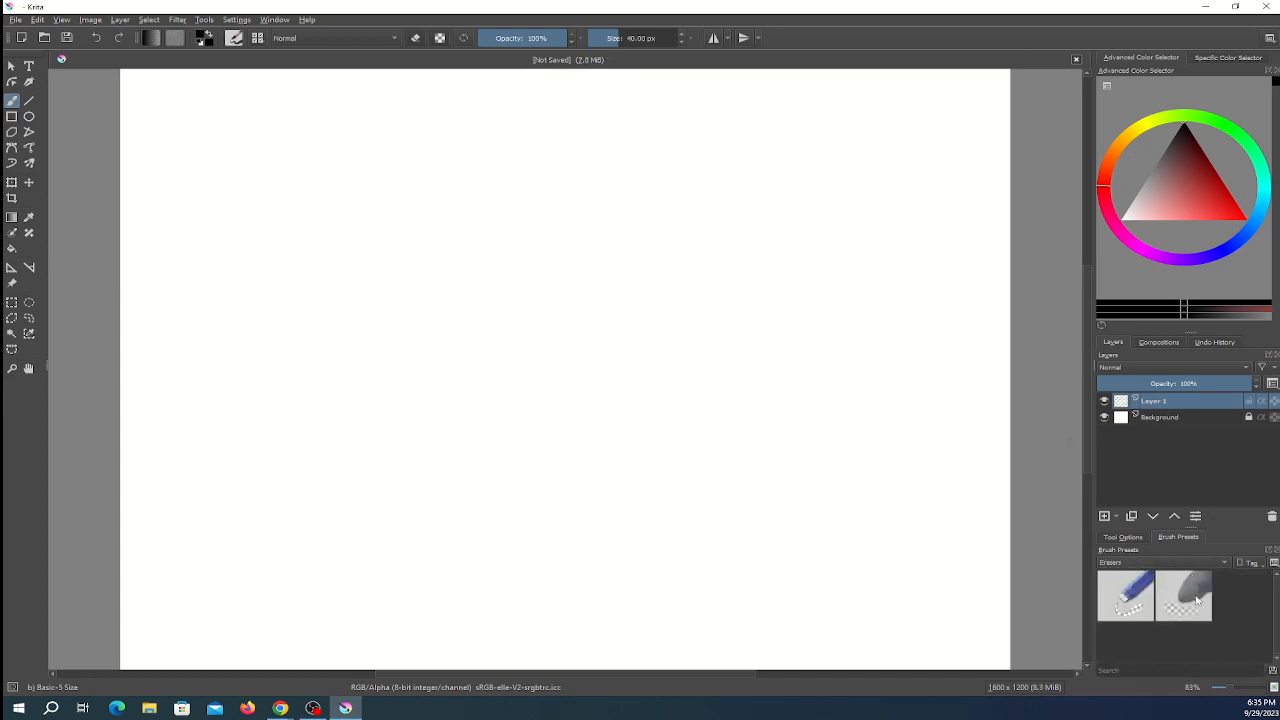
pyautogui.scroll(2, 1215, 609)
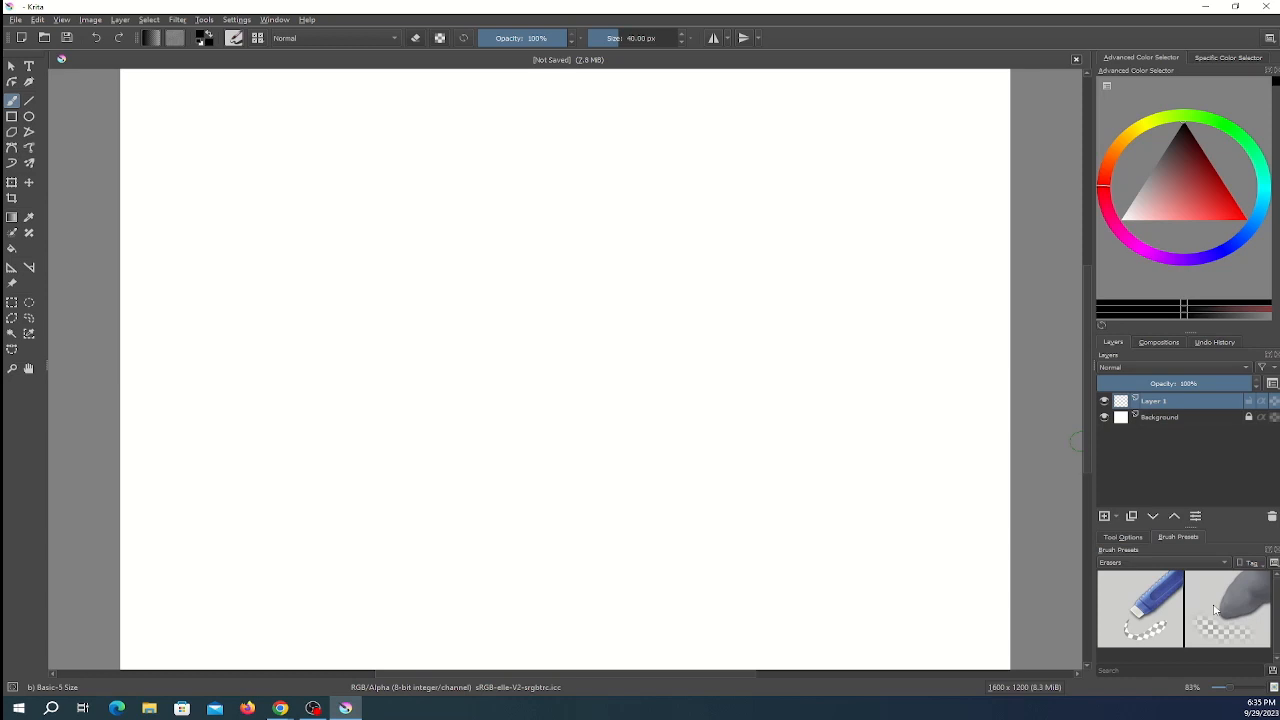
pyautogui.scroll(-2, 1215, 609)
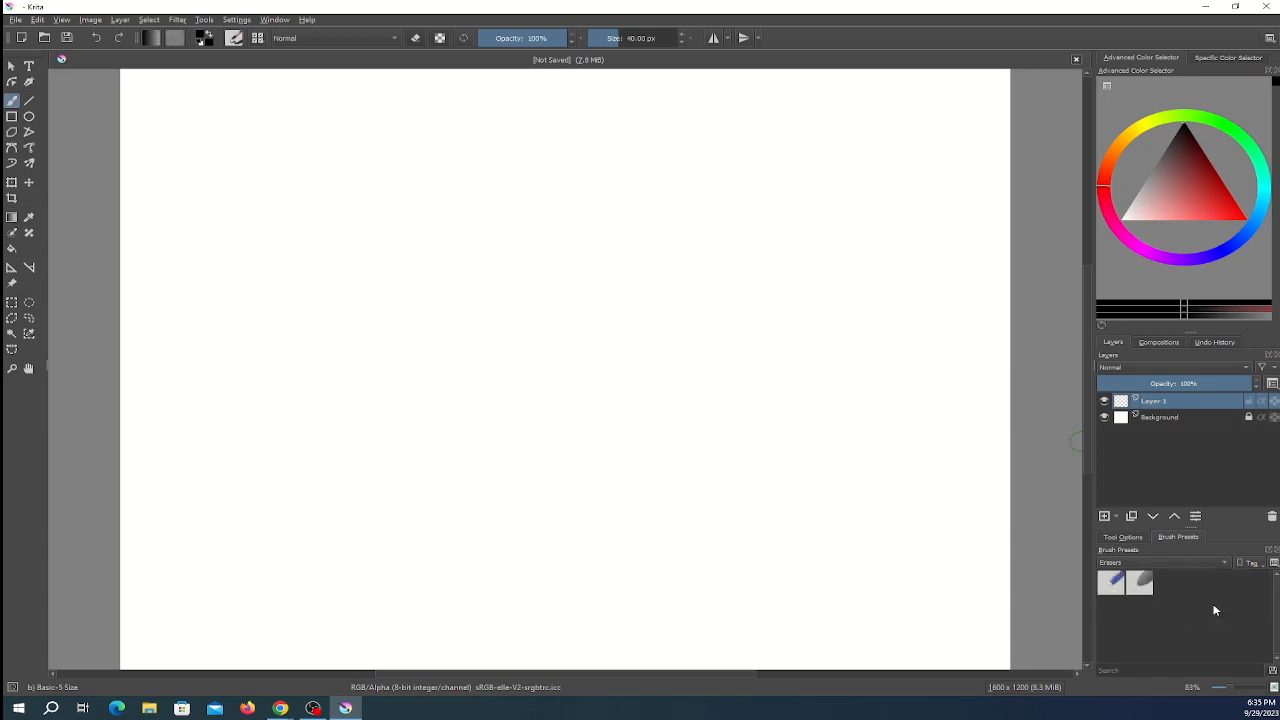
pyautogui.click(1140, 582)
pyautogui.click(1122, 562)
pyautogui.click(1125, 545)
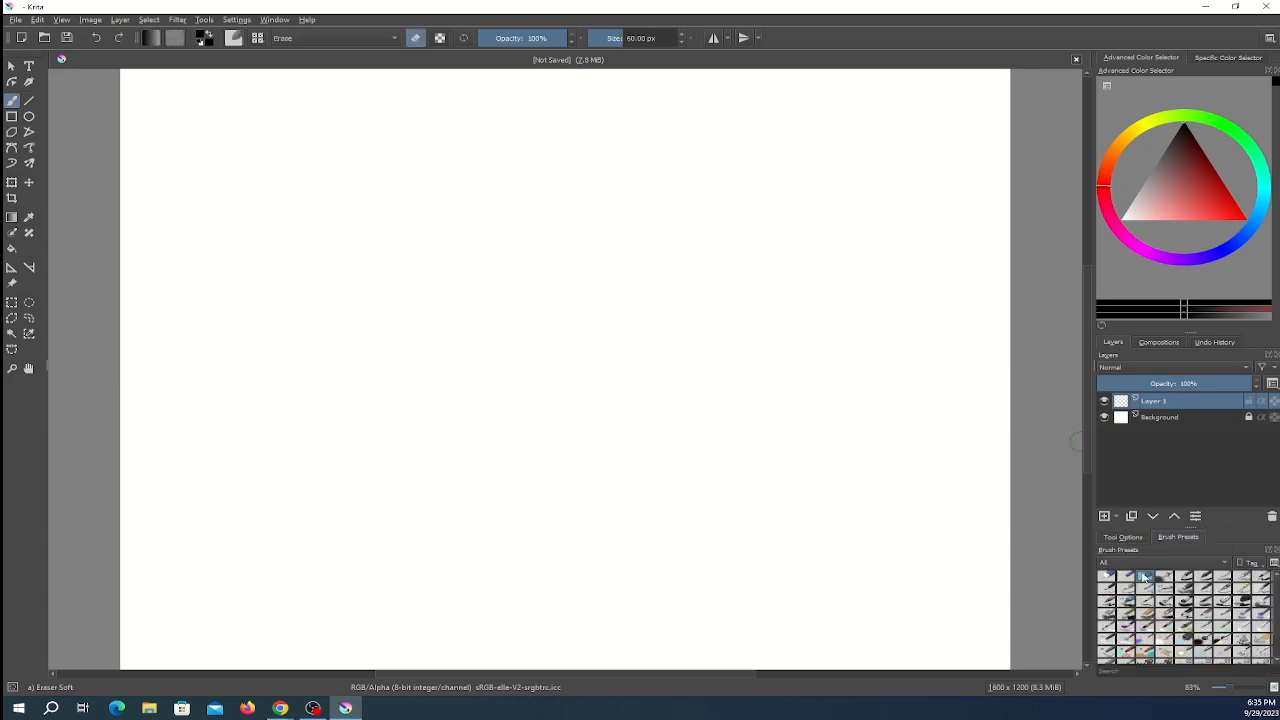
pyautogui.scroll(2, 1147, 582)
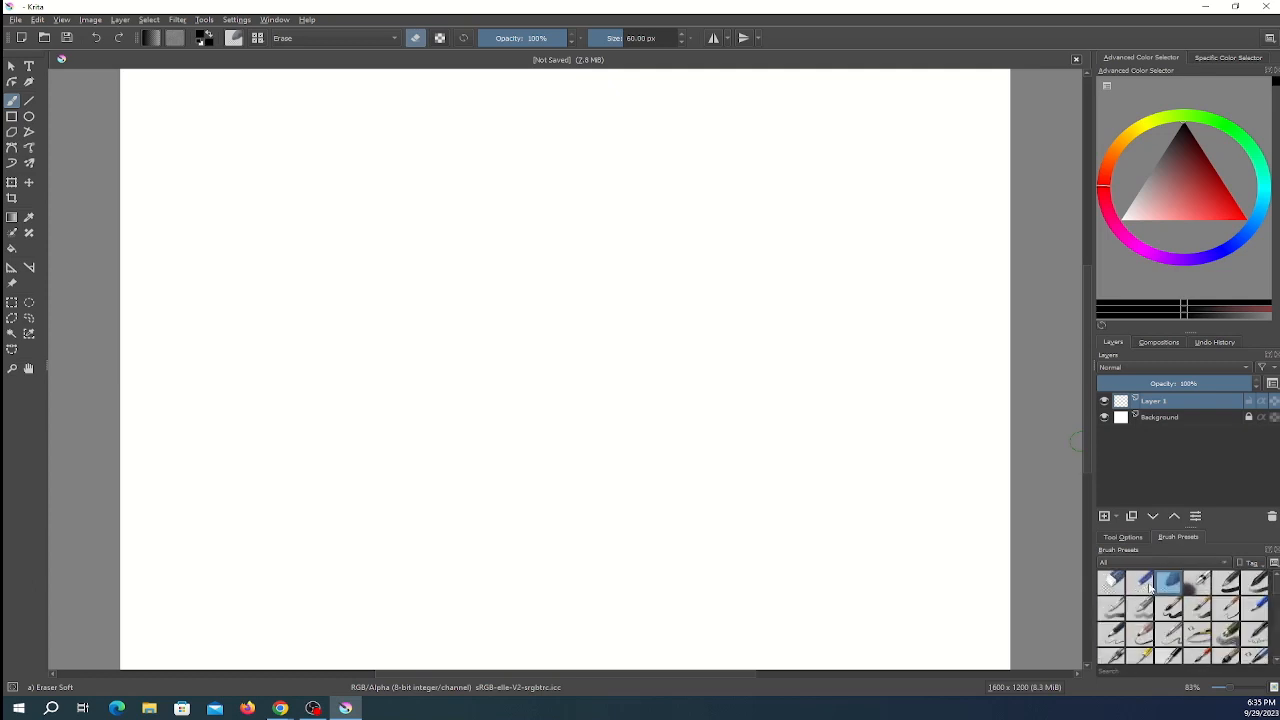
pyautogui.scroll(1, 1150, 587)
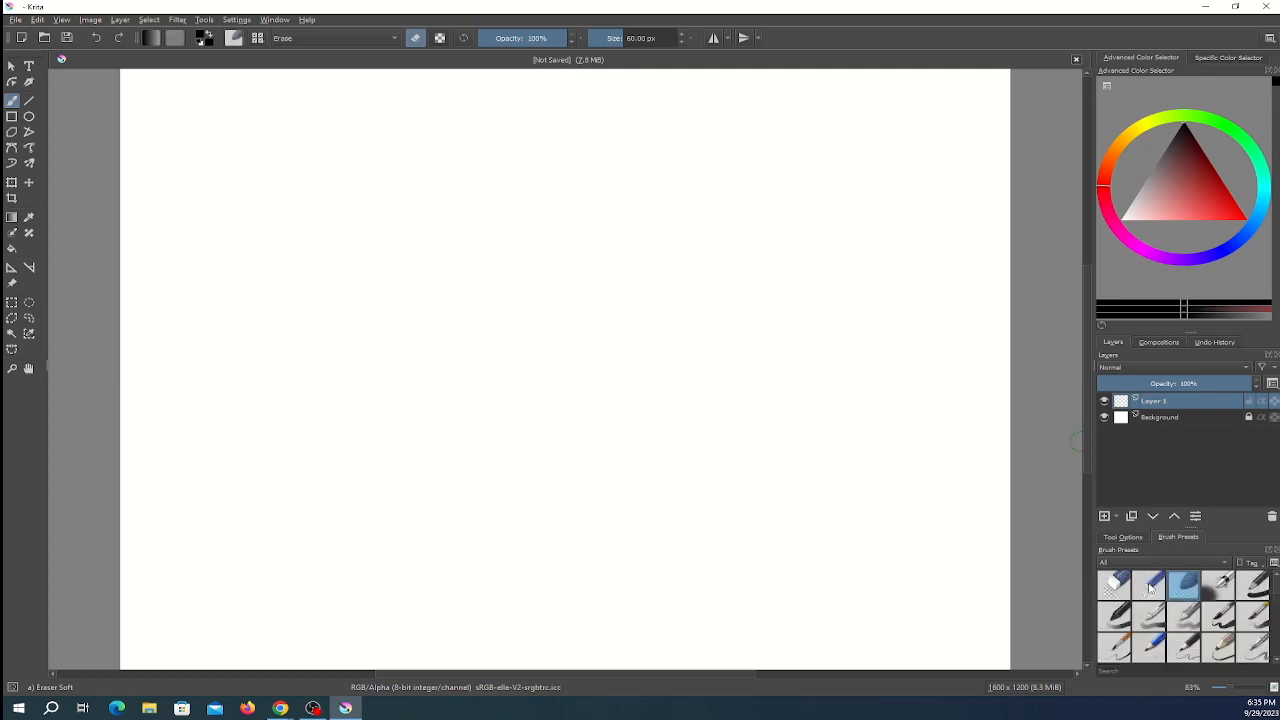
# Try the Basic-5 Size, Eraser Small and Eraser Circle presets, and settle on the Basic-1 brush.
pyautogui.click(1254, 590)
pyautogui.click(1205, 617)
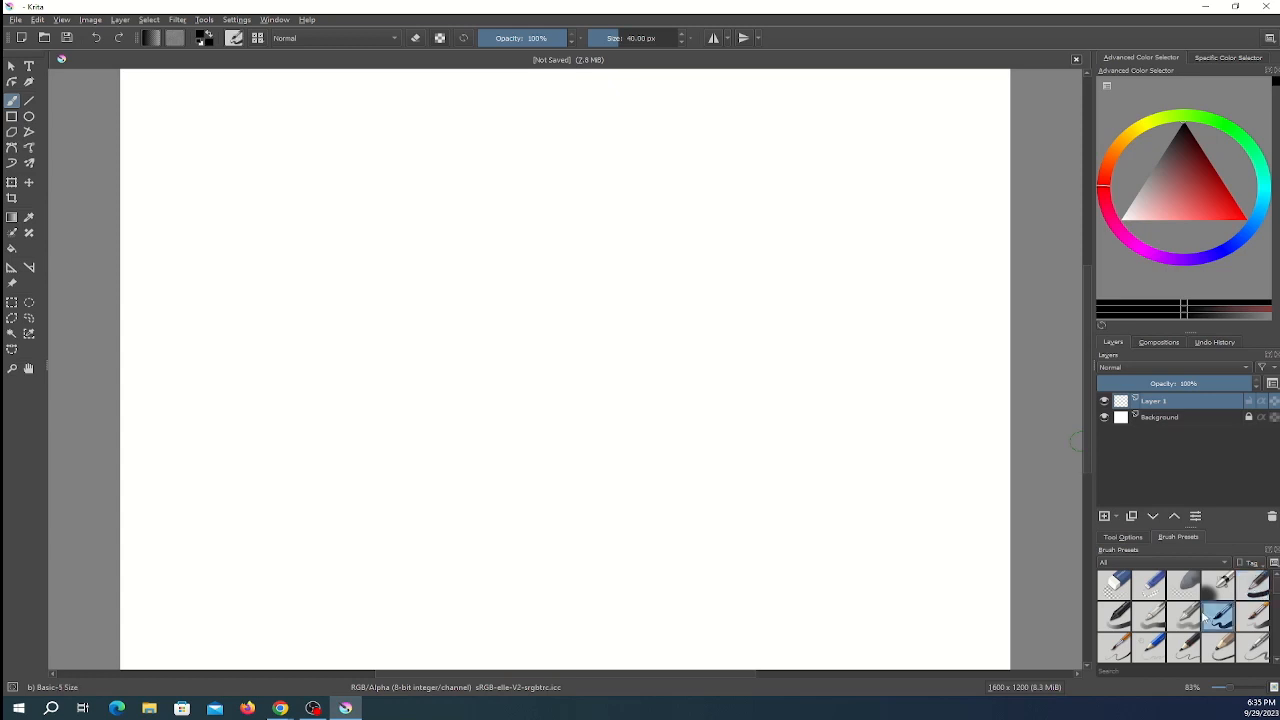
pyautogui.click(1150, 590)
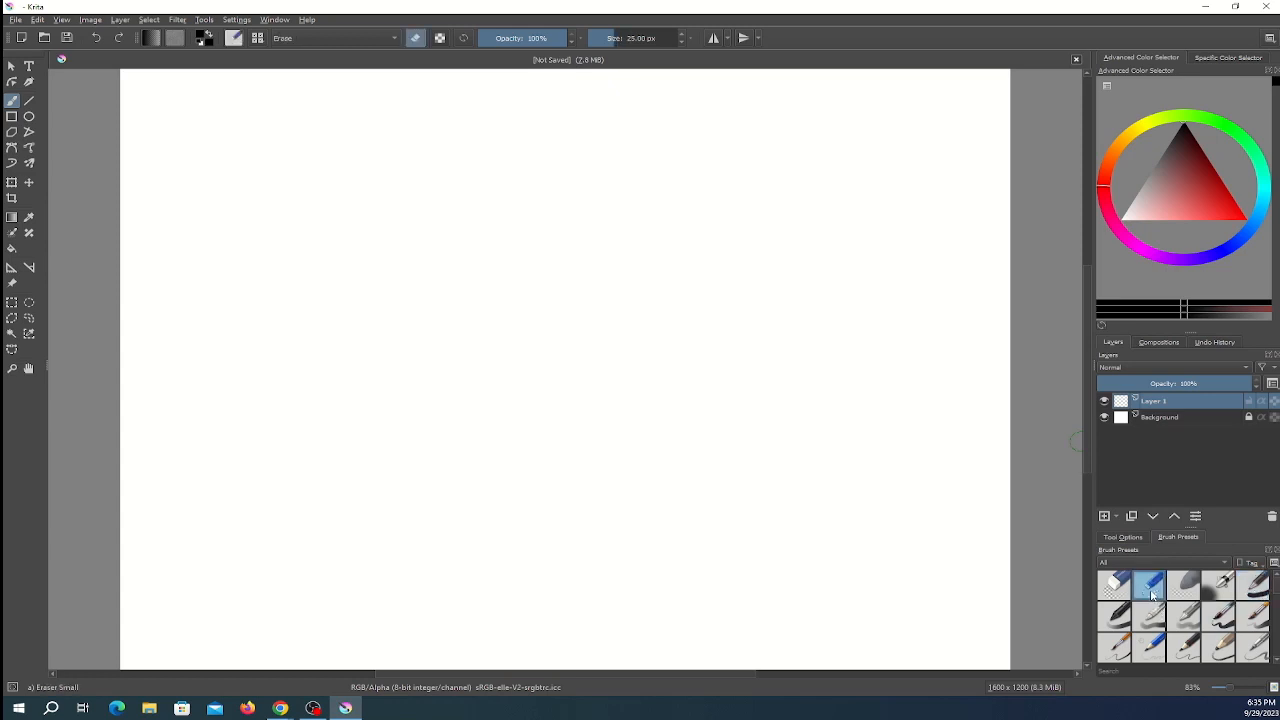
pyautogui.click(1110, 592)
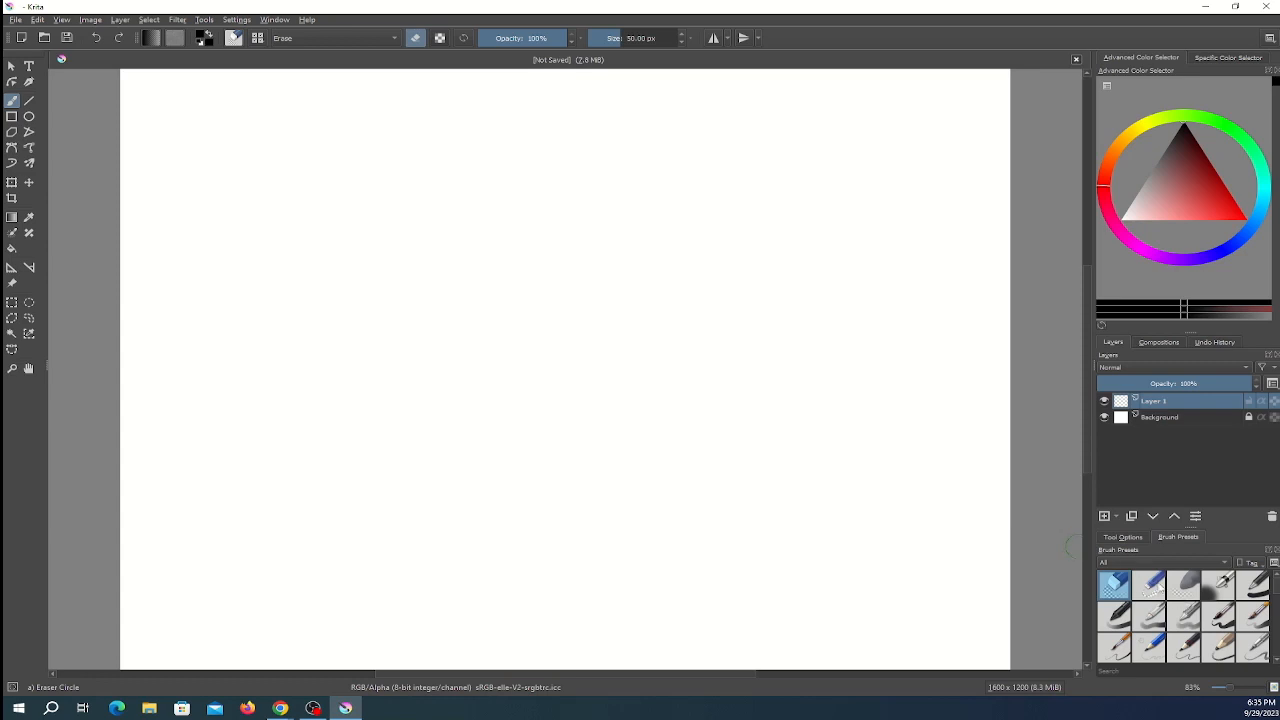
pyautogui.press('/')
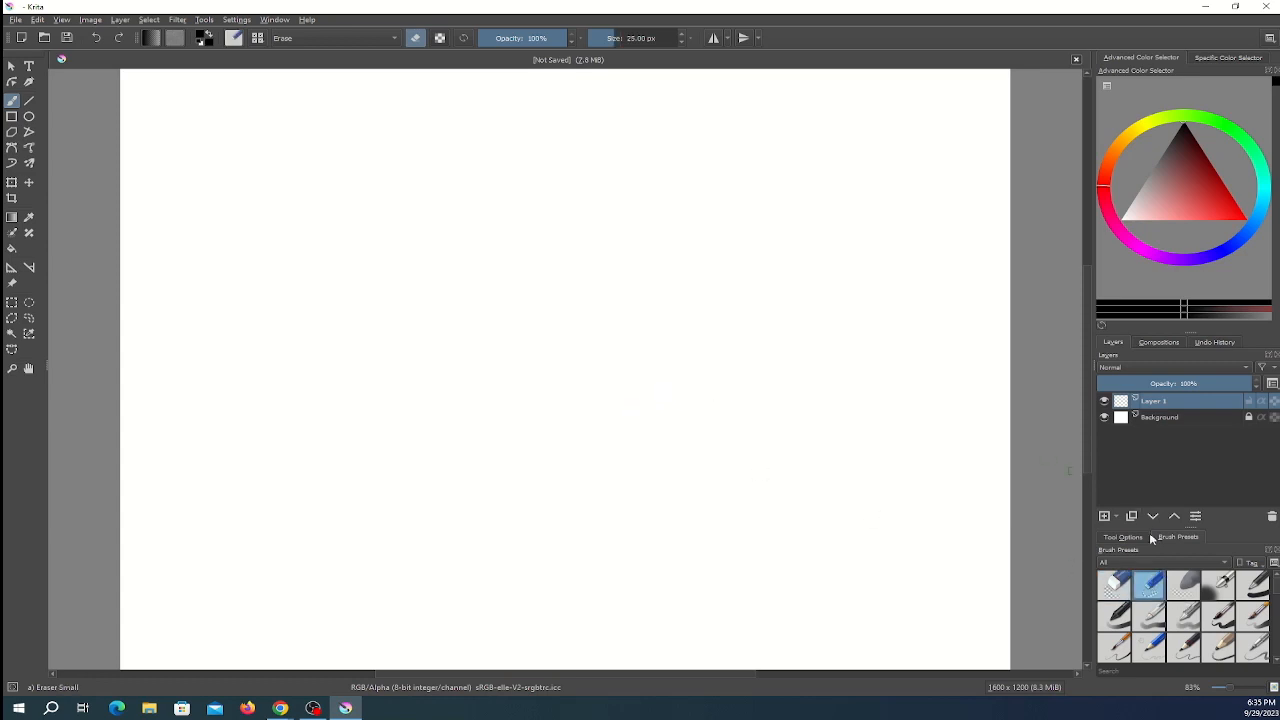
pyautogui.click(1258, 585)
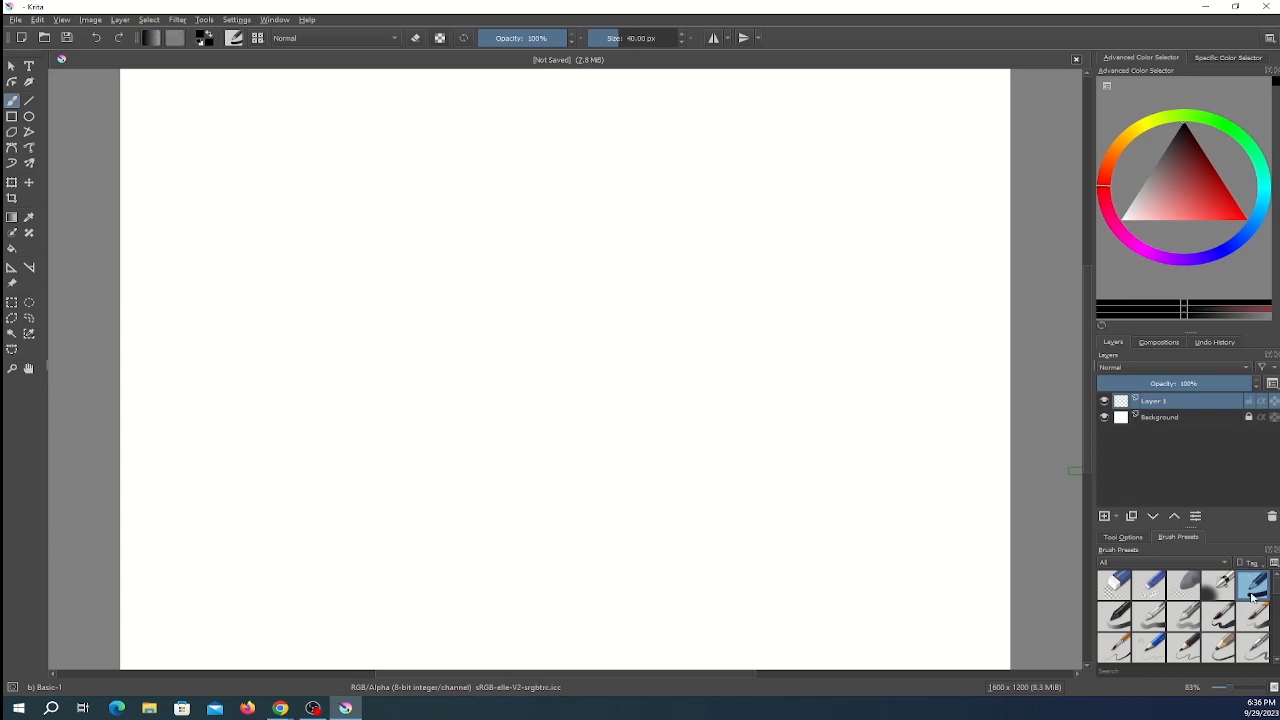
# Switch the window layout to the Animation workspace.
pyautogui.moveTo(1253, 590)
pyautogui.click(278, 20)
pyautogui.moveTo(337, 68)
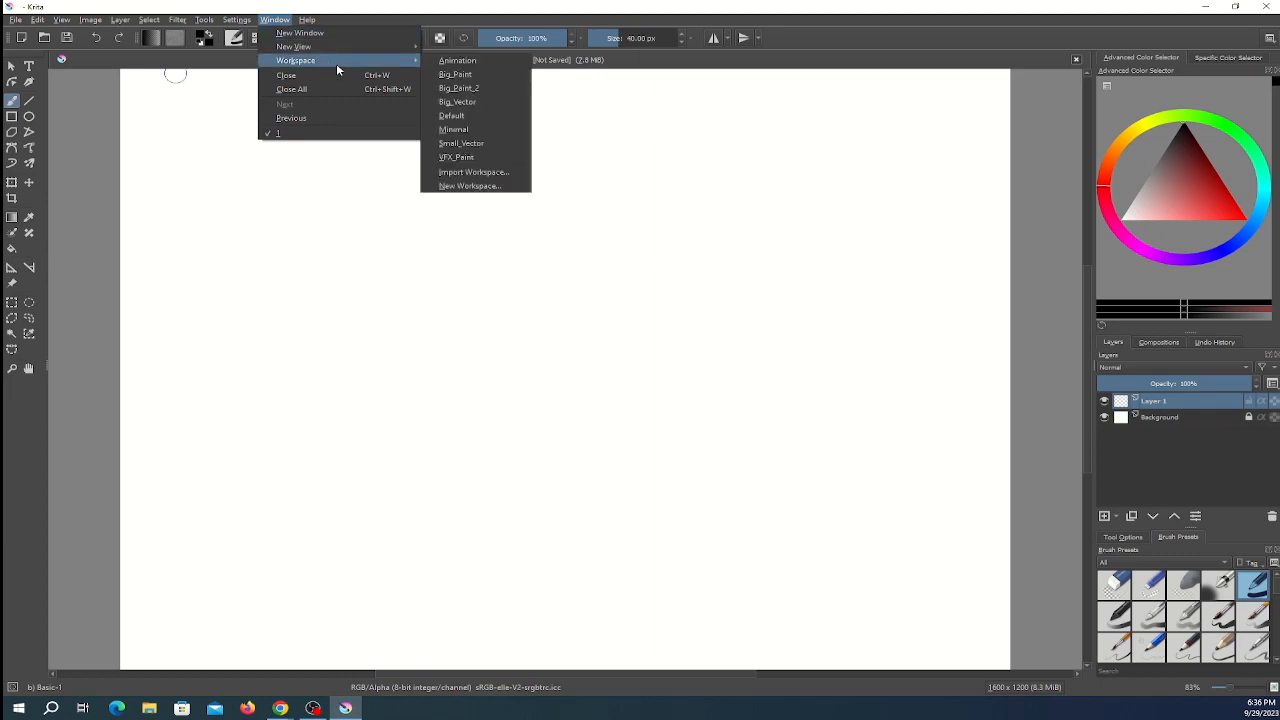
pyautogui.click(479, 62)
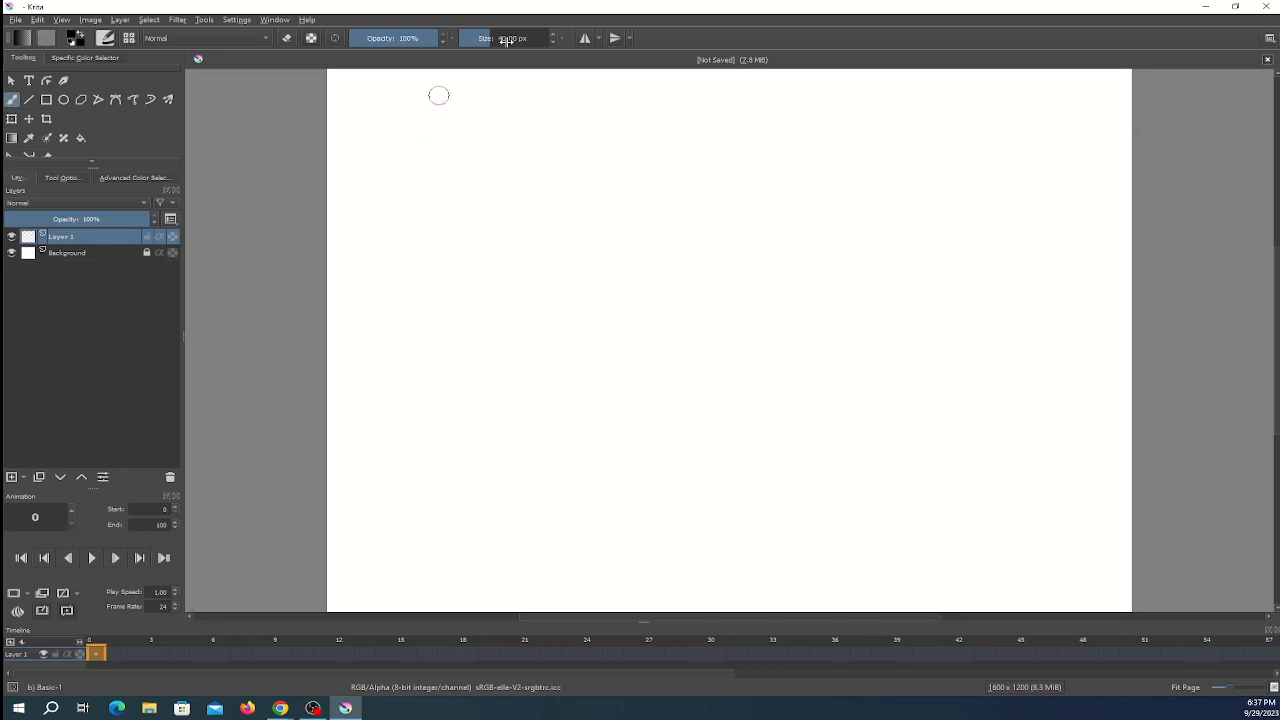
# Add the Brush Presets docker to the animation layout.
pyautogui.click(240, 20)
pyautogui.moveTo(320, 104)
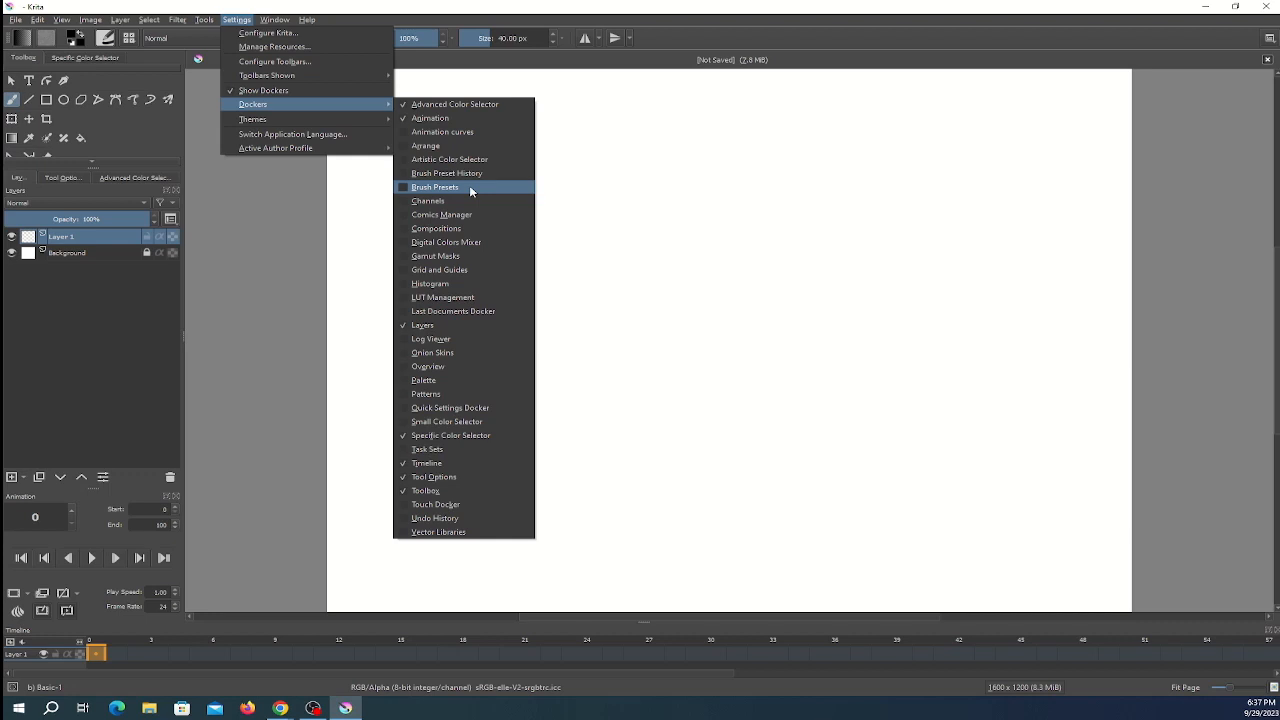
pyautogui.click(469, 187)
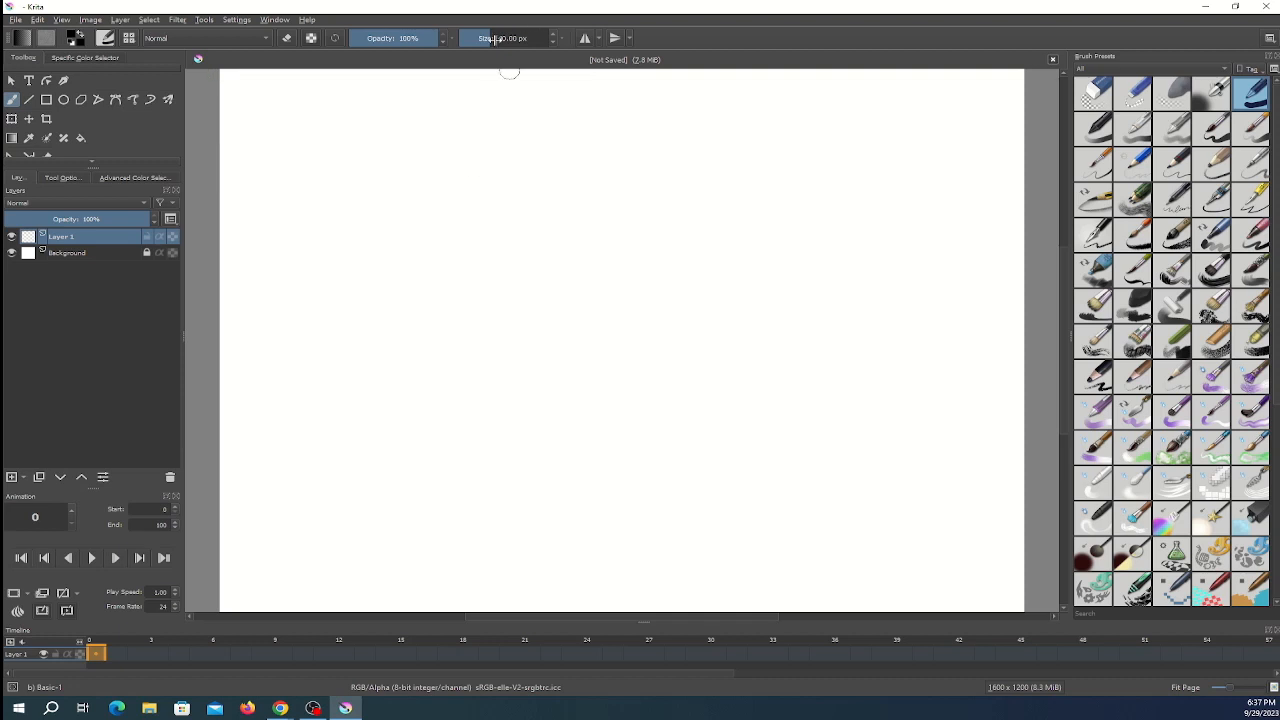
pyautogui.click(474, 313)
pyautogui.moveTo(474, 313); pyautogui.dragTo(484, 314)
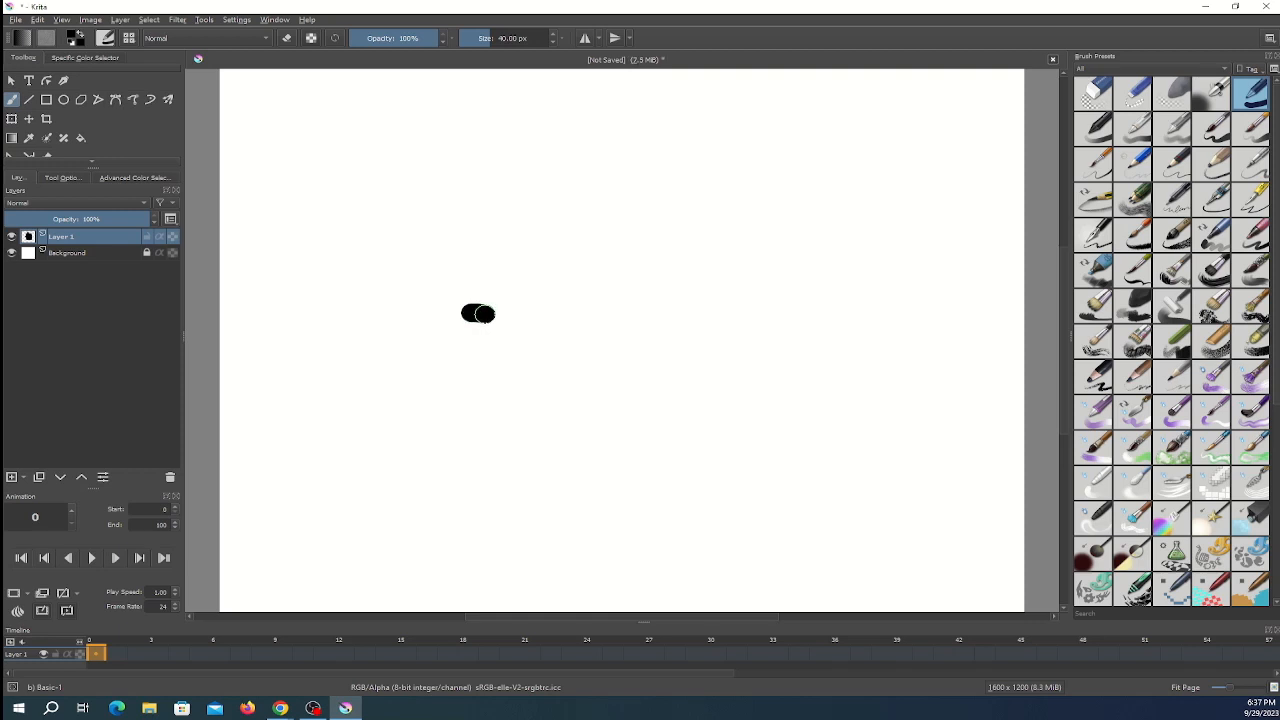
pyautogui.hotkey('ctrl', 'z')
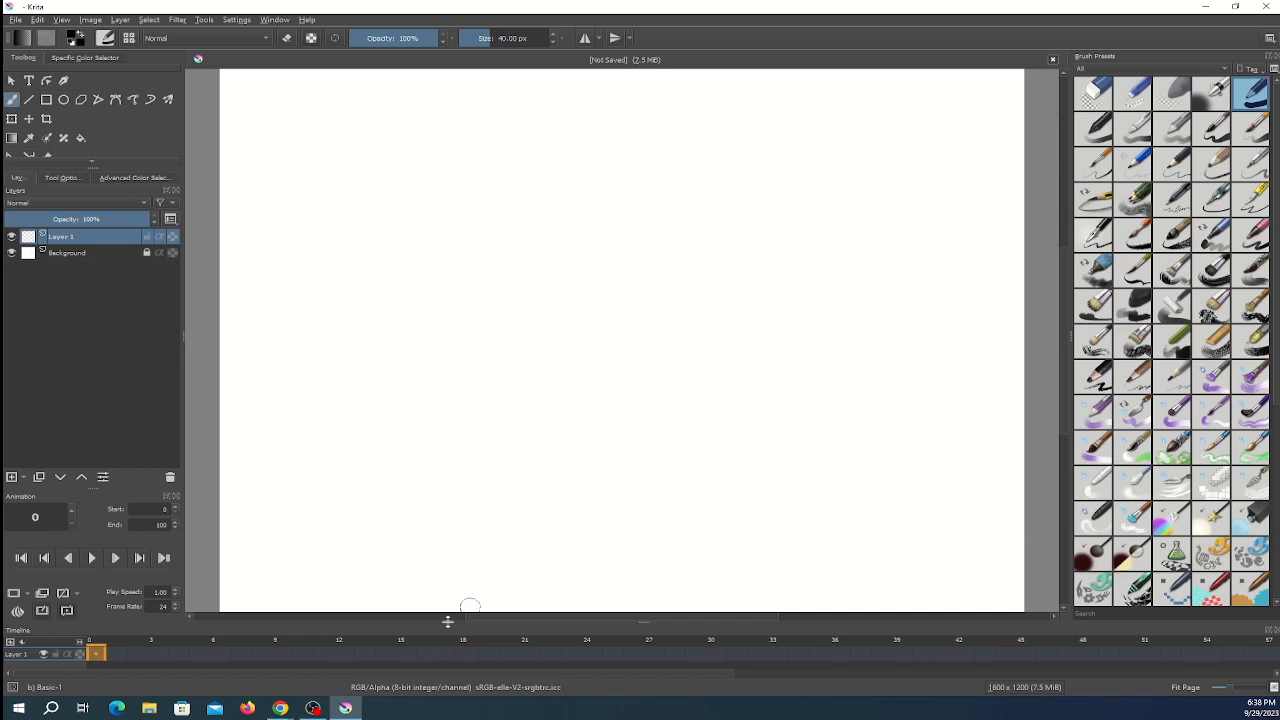
# Enlarge the timeline area, check a few of its frame cells, and make frame 0 of Layer 1 current.
pyautogui.moveTo(448, 622); pyautogui.dragTo(460, 543)
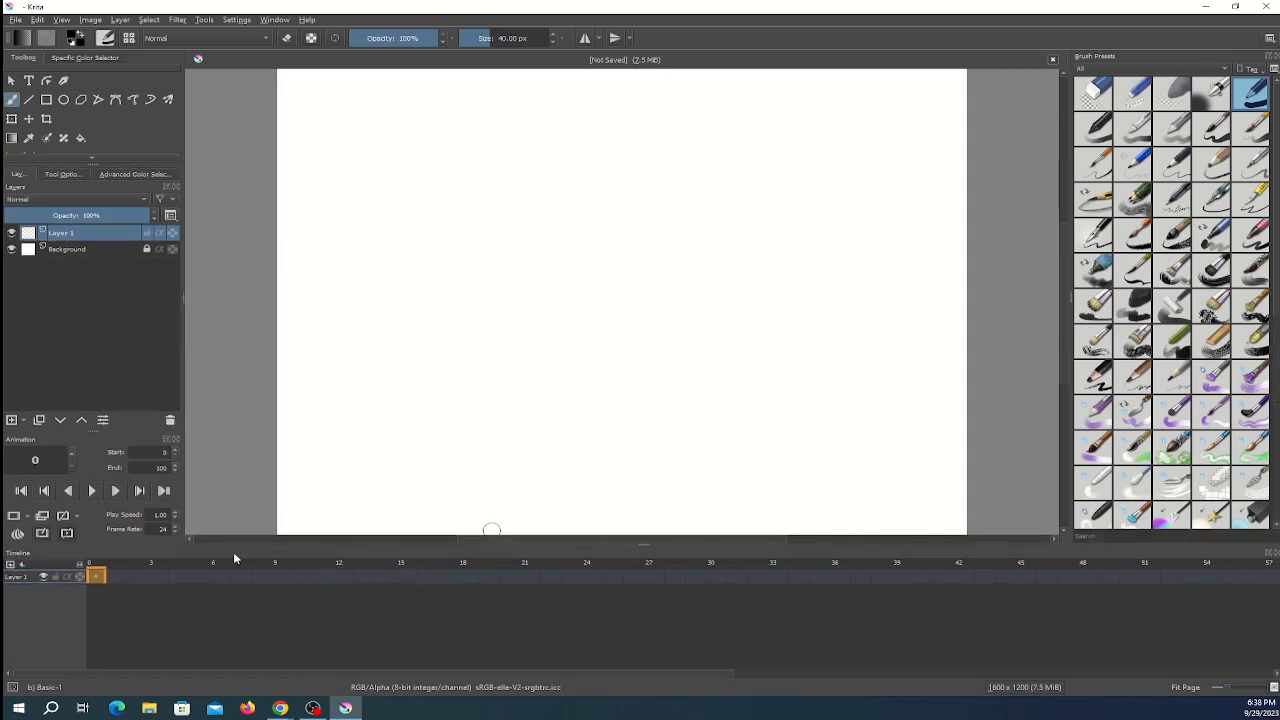
pyautogui.click(121, 580)
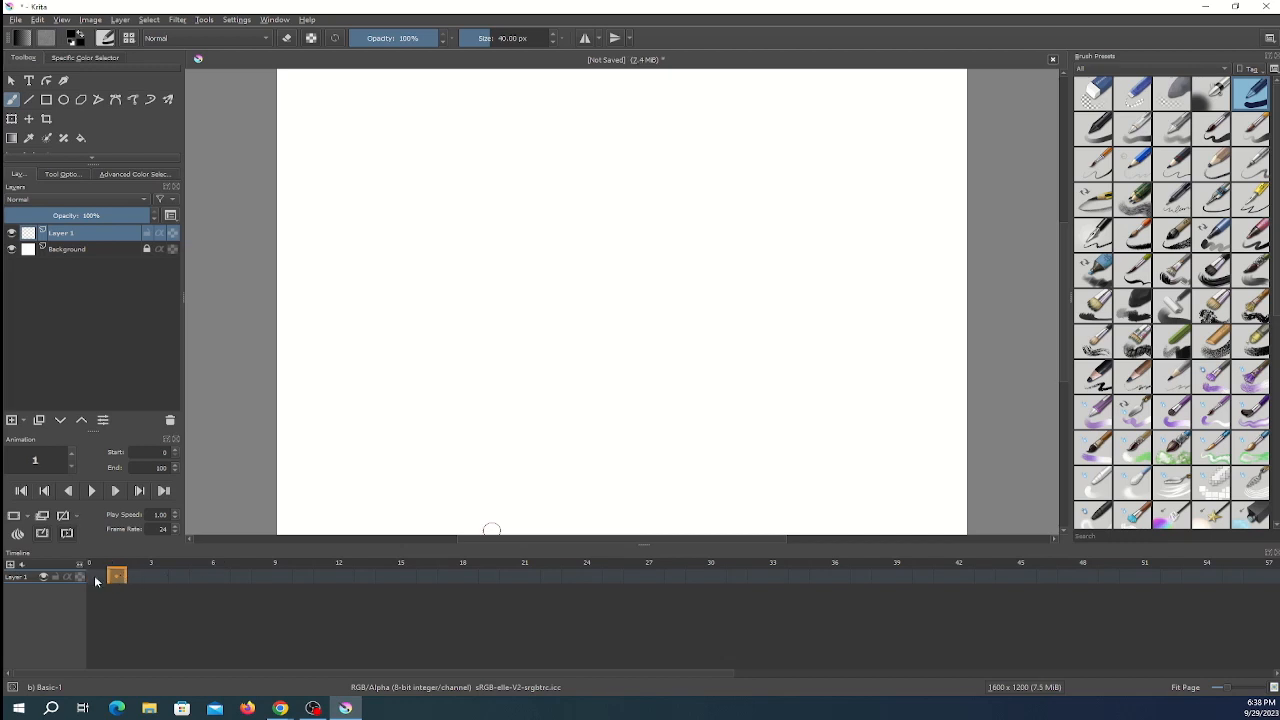
pyautogui.click(96, 581)
pyautogui.click(110, 583)
pyautogui.click(131, 585)
pyautogui.click(173, 582)
pyautogui.click(96, 577)
# Draw a closed black loop at the middle of the canvas and check how it shows on several timeline frames.
pyautogui.moveTo(516, 284)
pyautogui.mouseDown()
pyautogui.moveTo(585, 186)
pyautogui.moveTo(653, 313)
pyautogui.moveTo(542, 299)
pyautogui.moveTo(514, 282)
pyautogui.mouseUp()
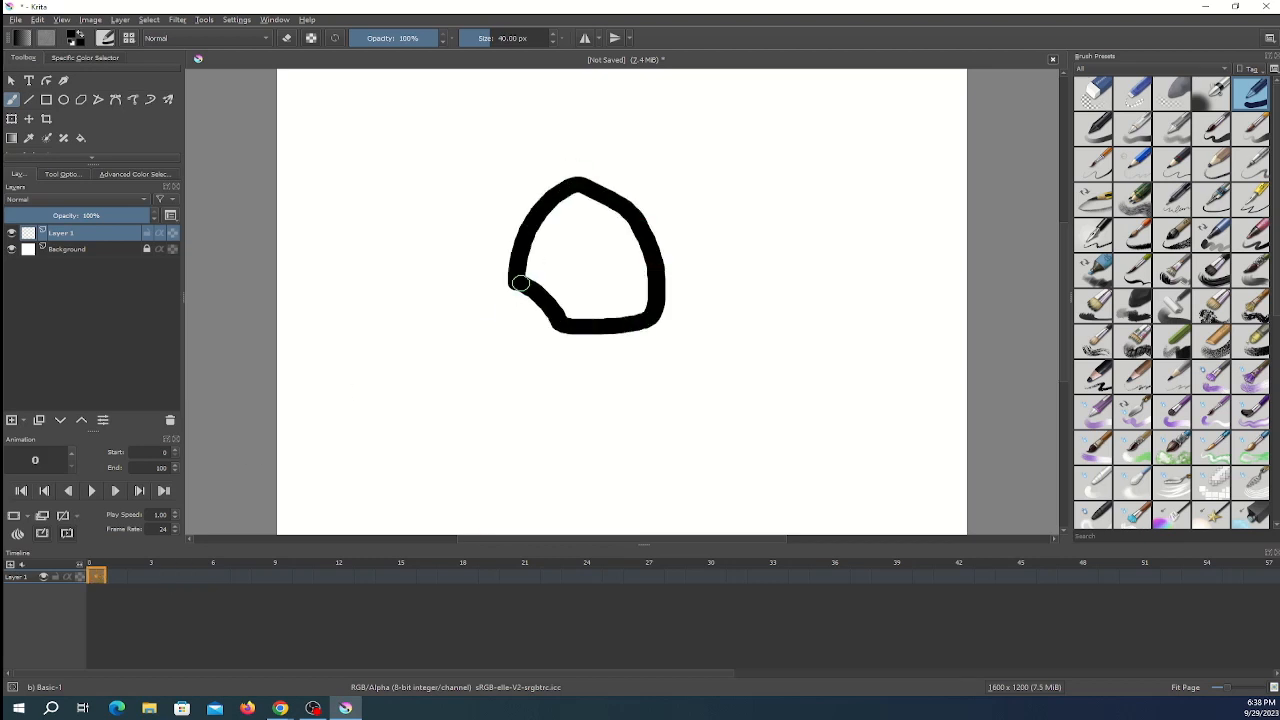
pyautogui.click(122, 578)
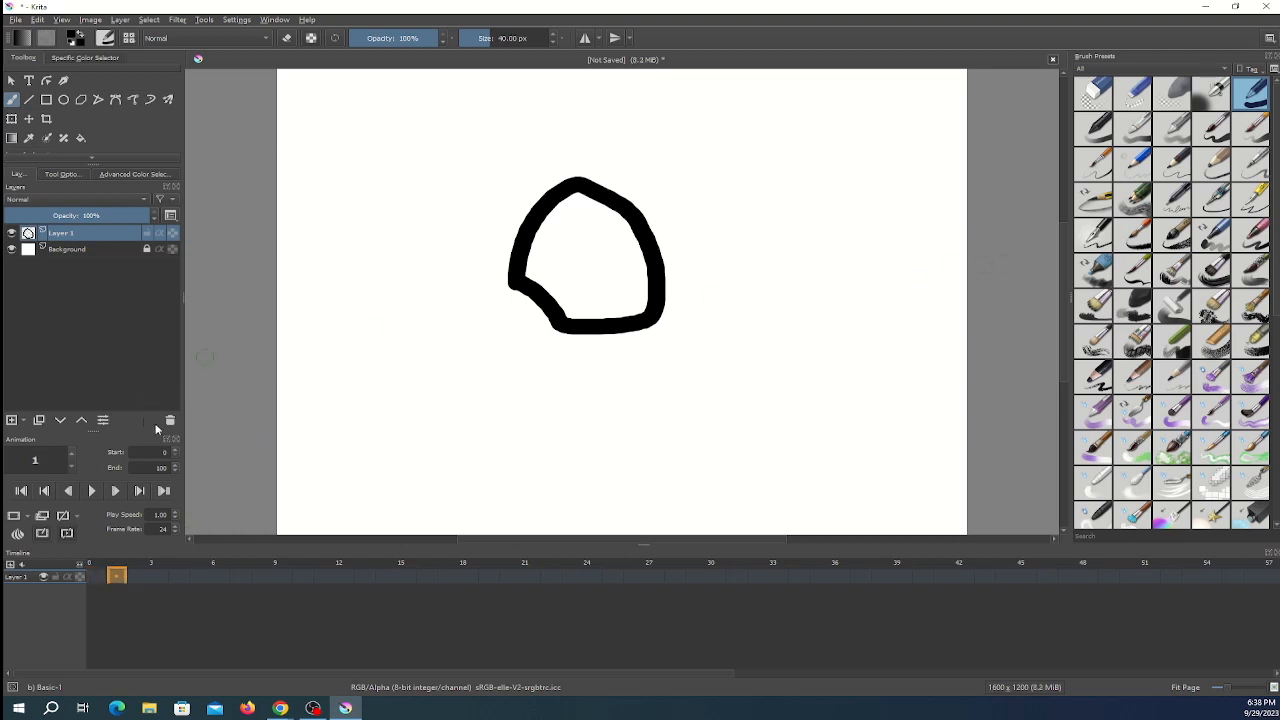
pyautogui.click(94, 578)
pyautogui.click(138, 578)
pyautogui.click(204, 585)
pyautogui.click(216, 578)
pyautogui.click(119, 578)
pyautogui.click(99, 577)
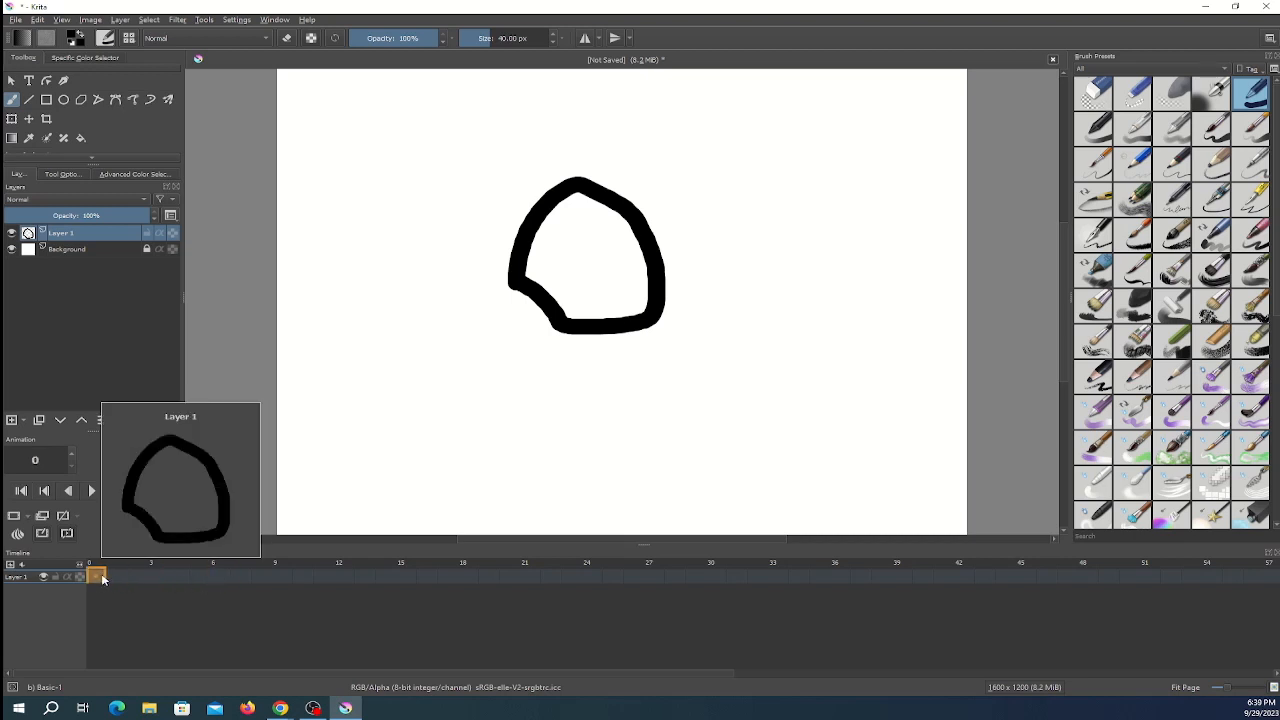
# Create a blank frame at frame 0 of Layer 1 and draw a rounded black loop left of the canvas centre.
pyautogui.rightClick(102, 578)
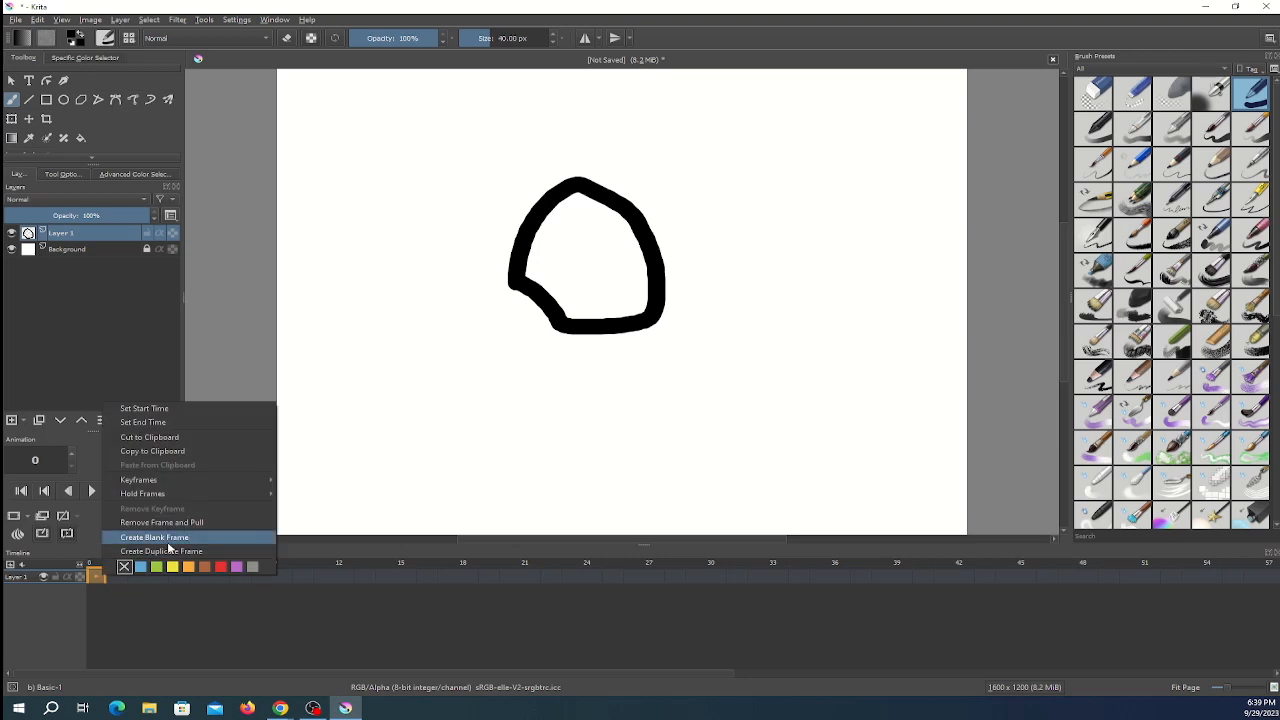
pyautogui.click(168, 543)
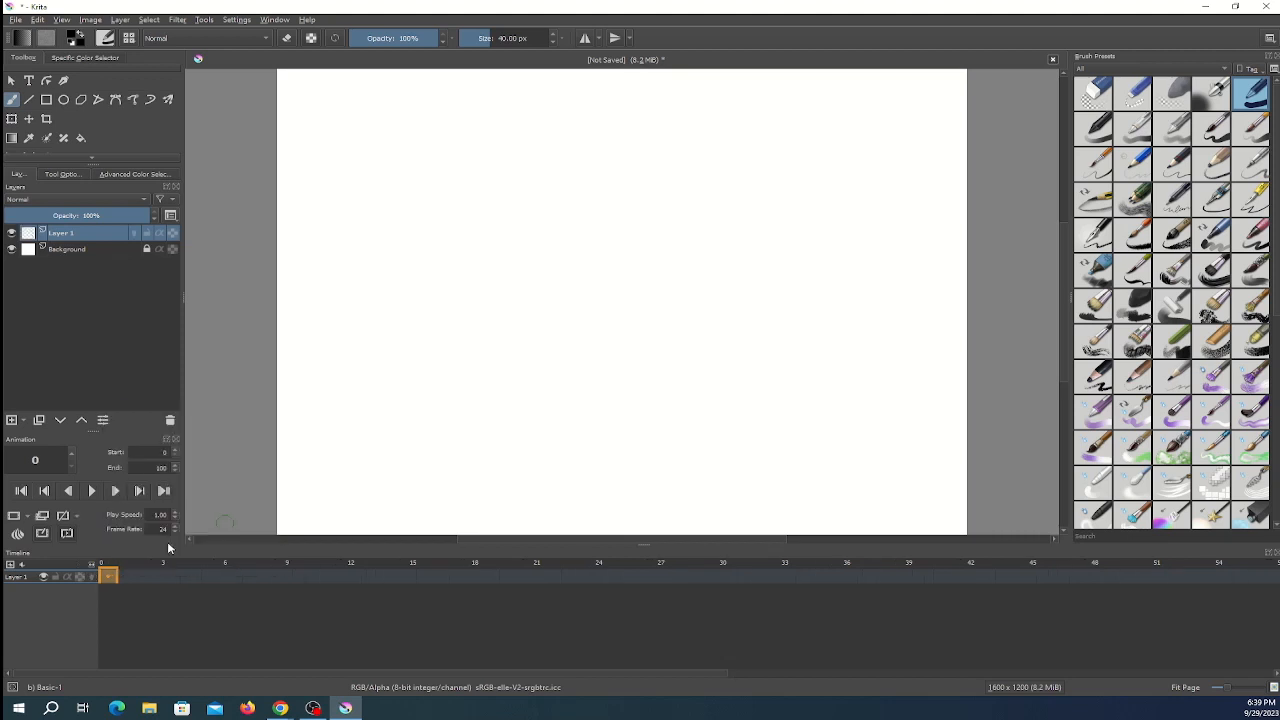
pyautogui.click(130, 576)
pyautogui.click(104, 578)
pyautogui.moveTo(408, 284)
pyautogui.mouseDown()
pyautogui.moveTo(447, 215)
pyautogui.moveTo(554, 228)
pyautogui.moveTo(495, 324)
pyautogui.moveTo(400, 277)
pyautogui.mouseUp()
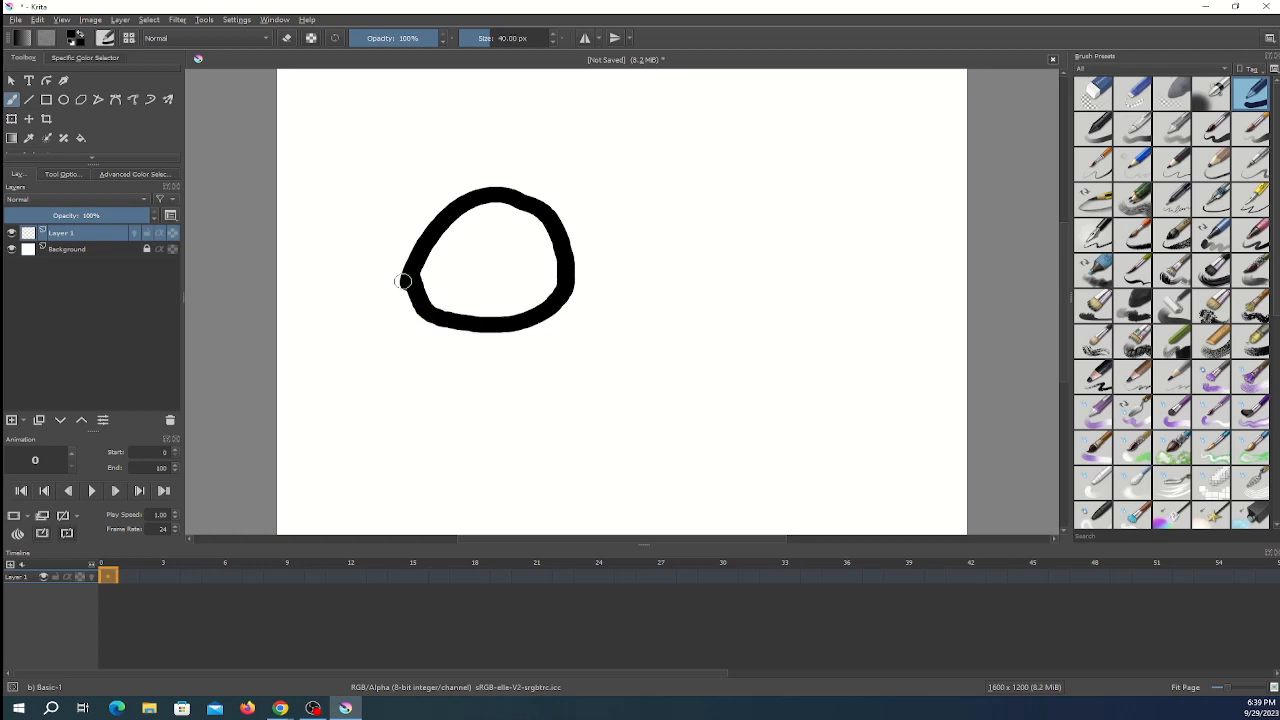
# With frame 1 current, erase parts of the loop's upper half using Eraser Circle, and switch back to the Basic-1 brush.
pyautogui.click(172, 577)
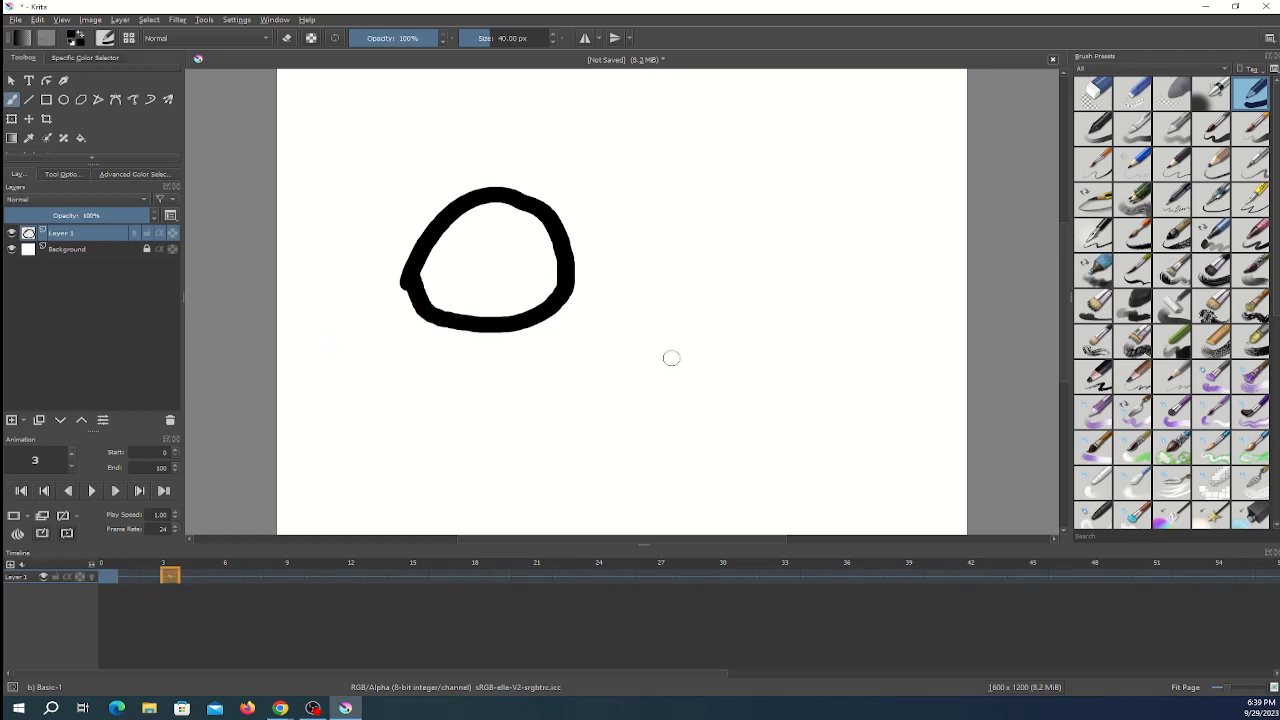
pyautogui.press('e')
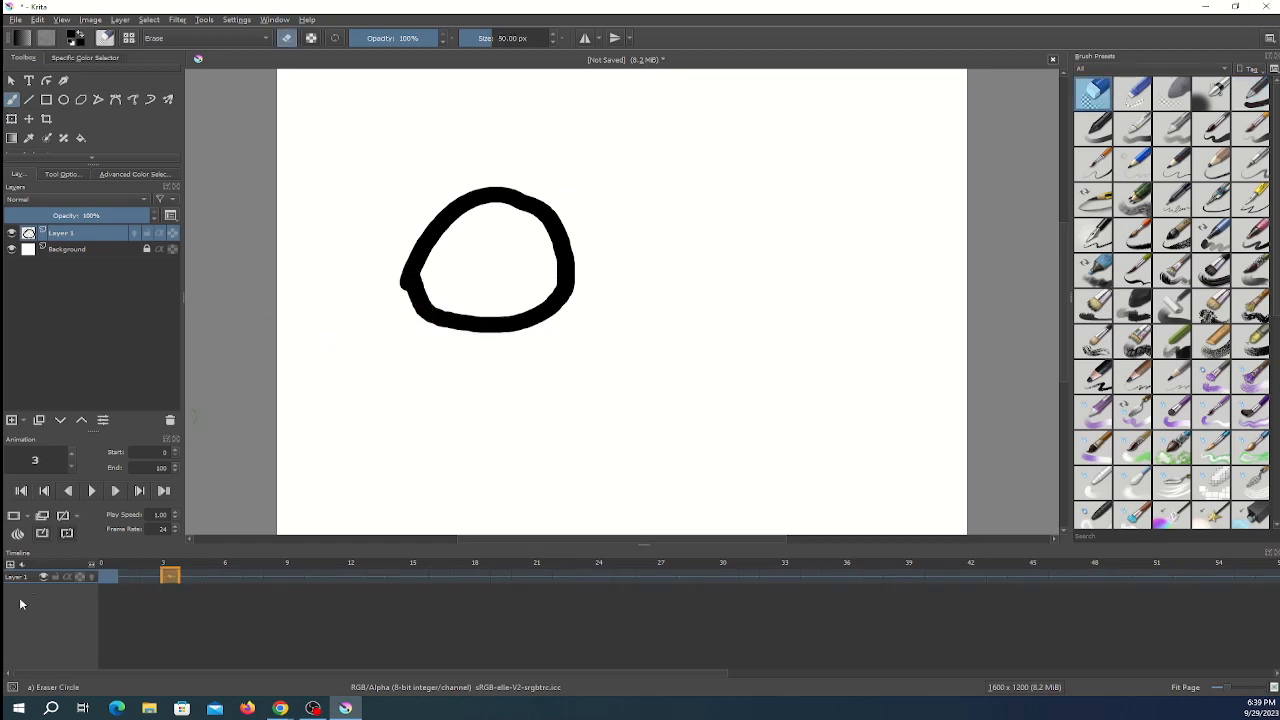
pyautogui.click(107, 578)
pyautogui.click(186, 578)
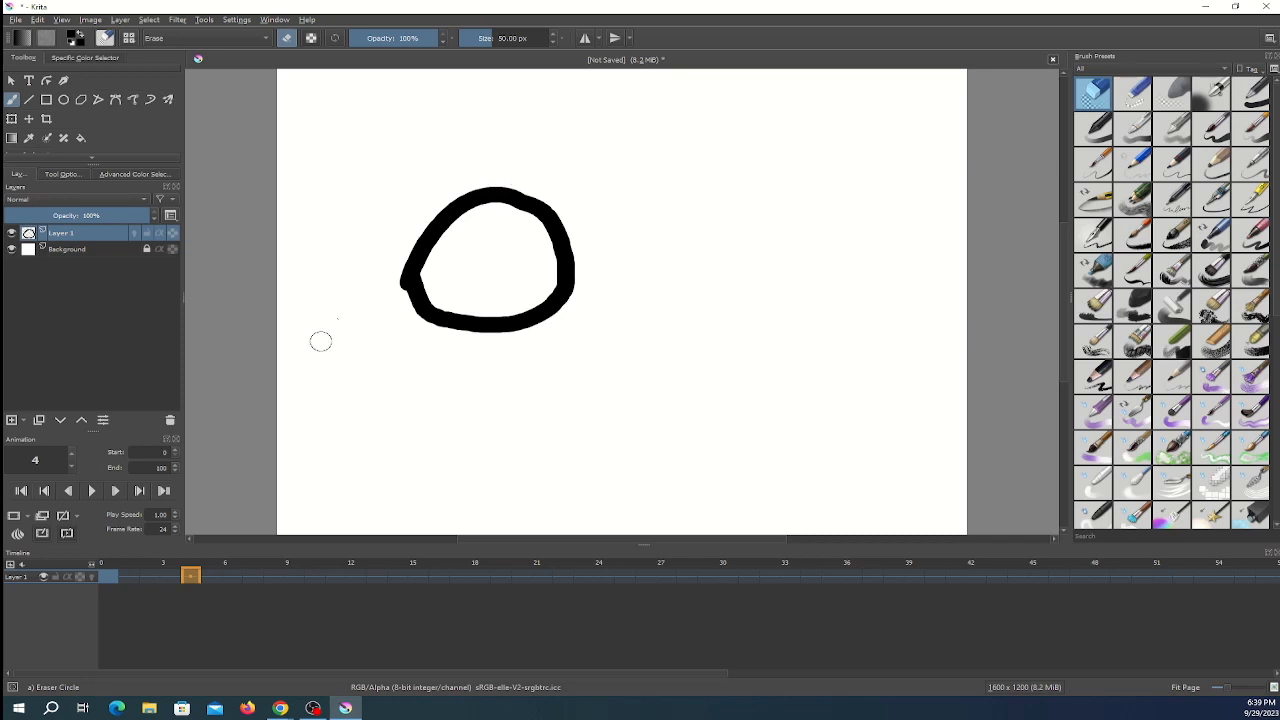
pyautogui.click(130, 578)
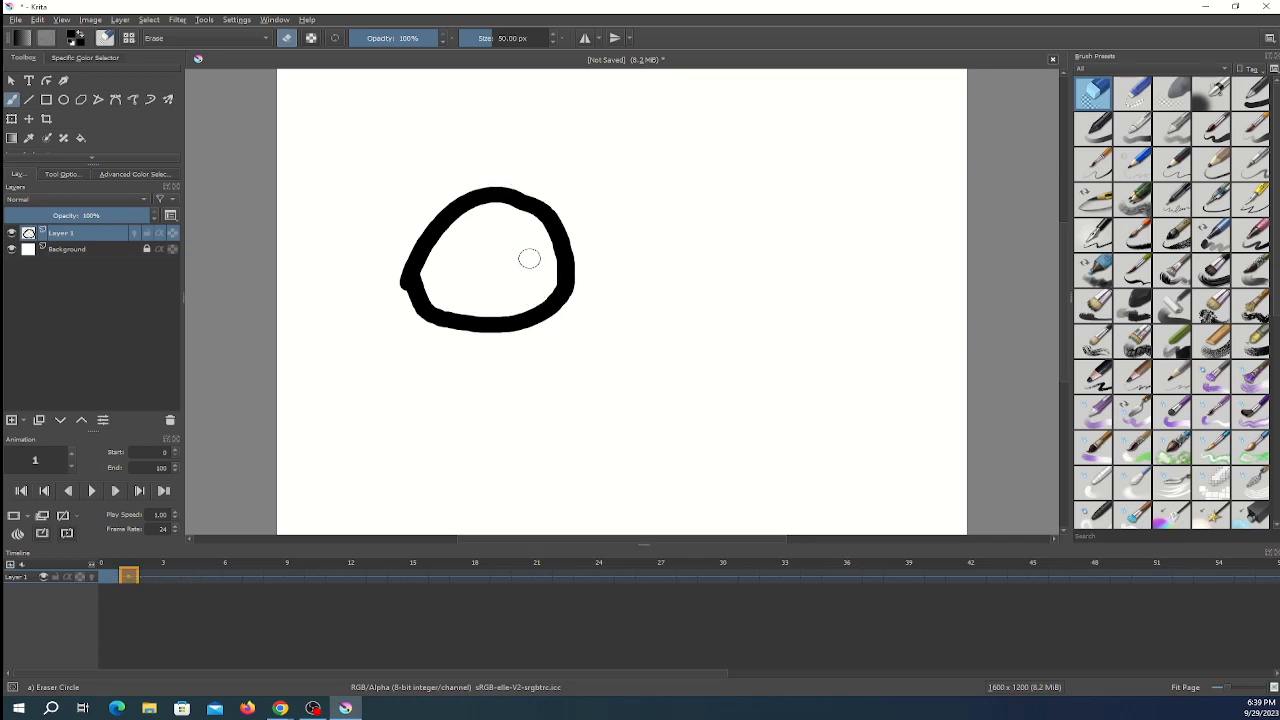
pyautogui.moveTo(507, 222)
pyautogui.mouseDown()
pyautogui.moveTo(514, 191)
pyautogui.moveTo(451, 231)
pyautogui.moveTo(586, 251)
pyautogui.moveTo(572, 282)
pyautogui.mouseUp()
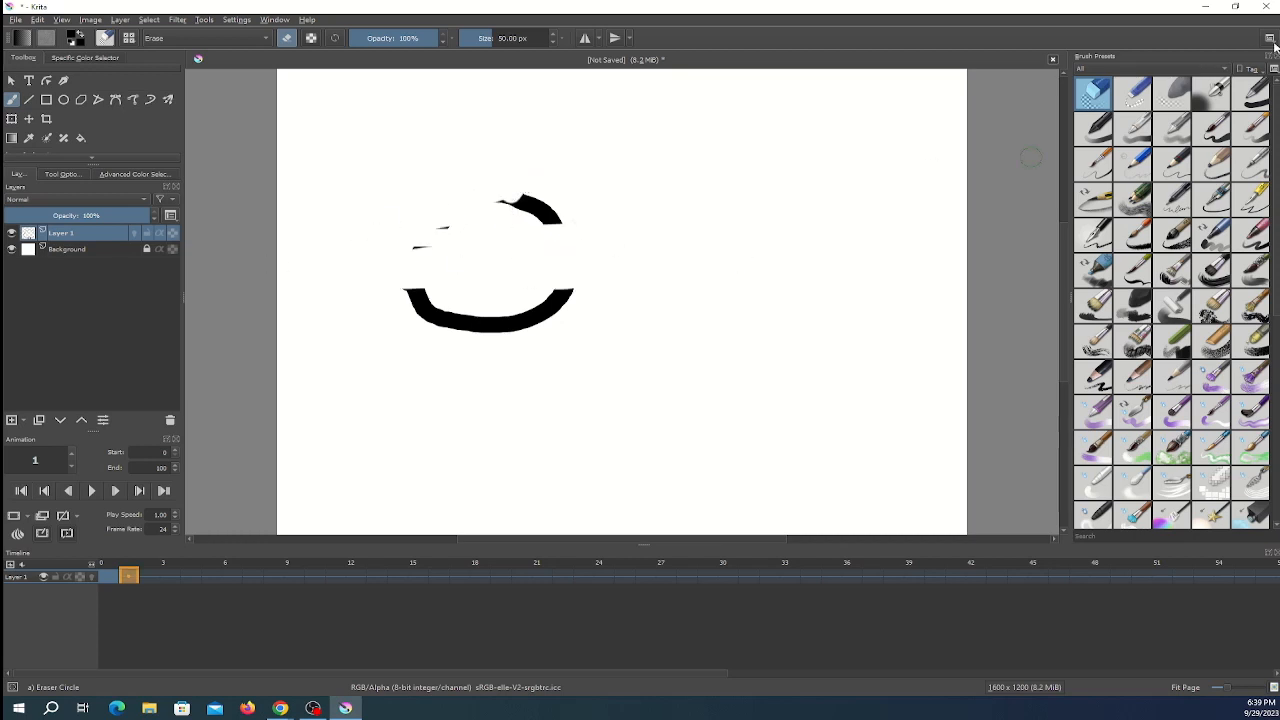
pyautogui.click(1253, 90)
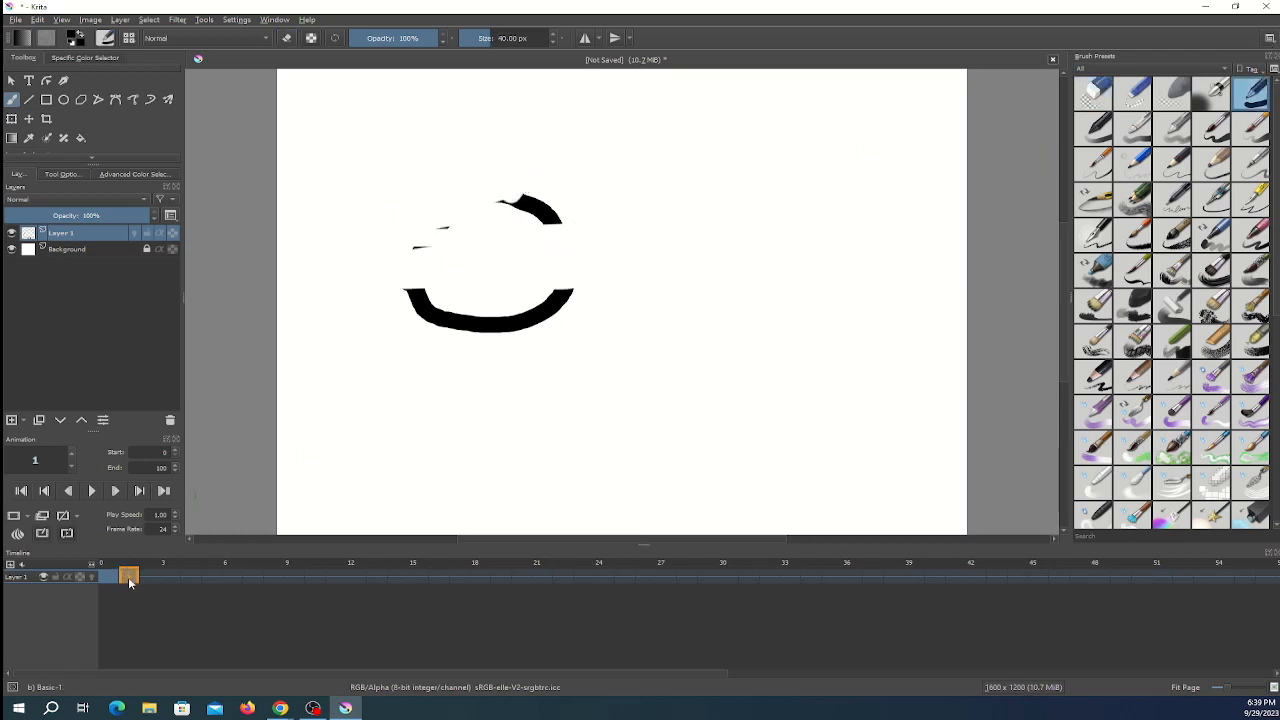
# Clear frame 1 of Layer 1, draw a closed black loop at the canvas centre, and compare it with frame 0.
pyautogui.press('Delete')
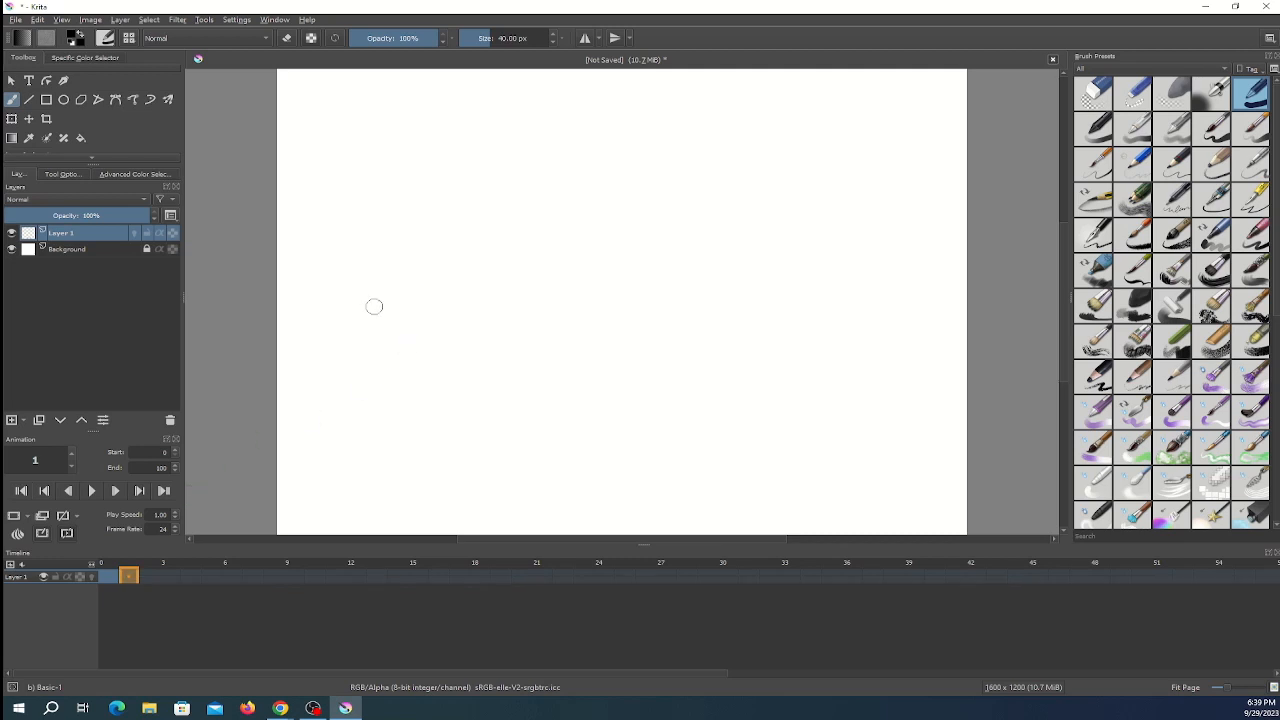
pyautogui.click(575, 293)
pyautogui.moveTo(575, 293)
pyautogui.mouseDown()
pyautogui.moveTo(681, 344)
pyautogui.moveTo(568, 292)
pyautogui.mouseUp()
pyautogui.click(110, 577)
pyautogui.click(130, 579)
pyautogui.click(115, 579)
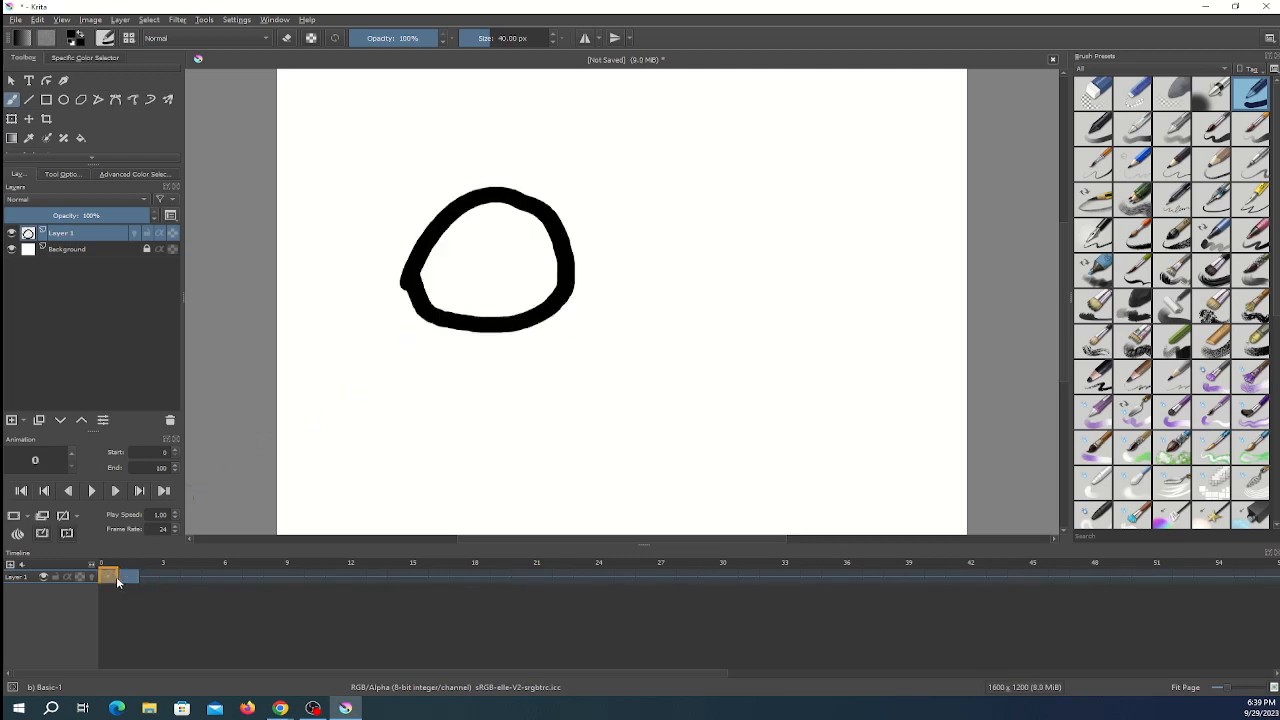
pyautogui.click(127, 579)
pyautogui.click(114, 579)
pyautogui.click(128, 579)
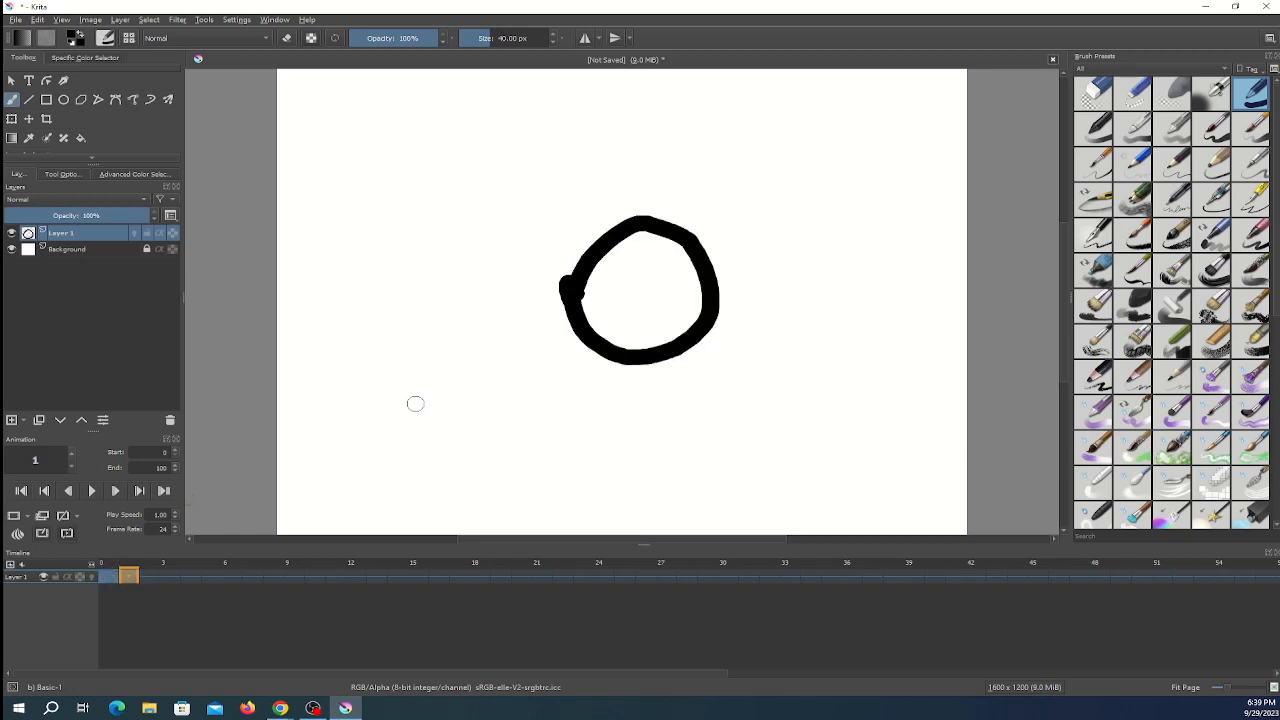
# Replace the loops on Layer 1 with tall closed ones, left of the canvas centre in frame 0 and near the centre in frame 1.
pyautogui.click(108, 578)
pyautogui.press('Delete')
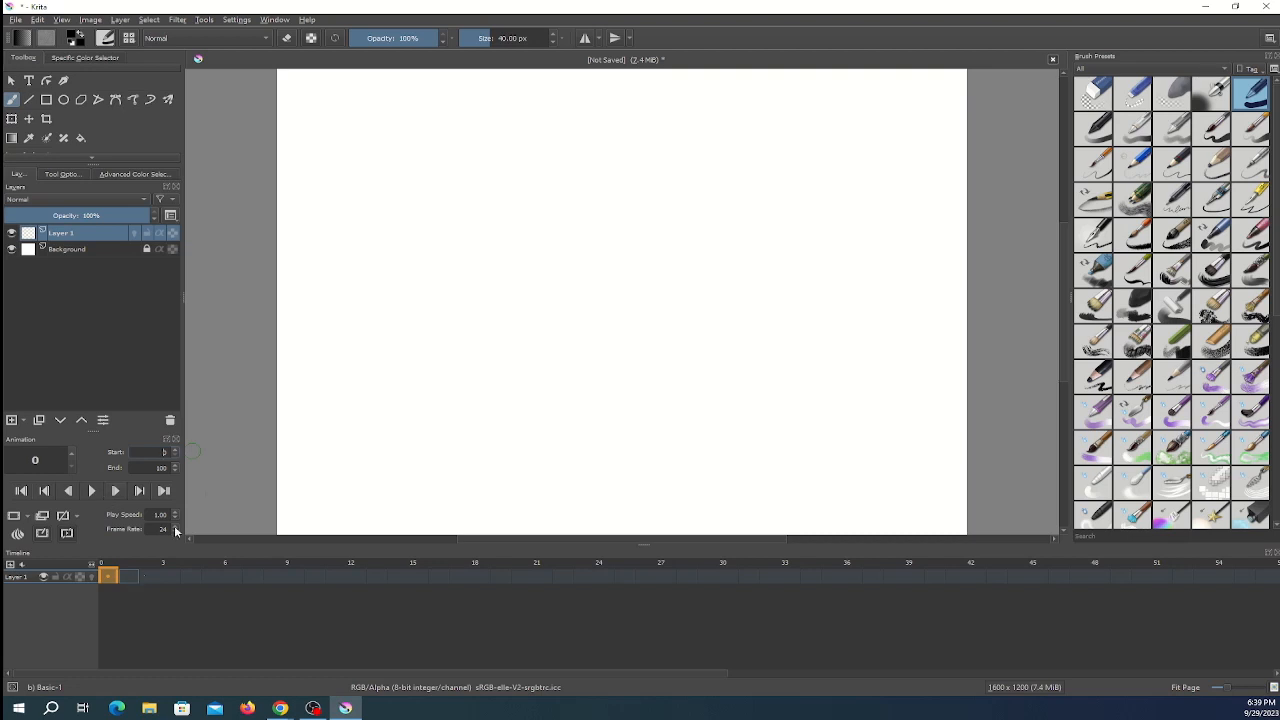
pyautogui.moveTo(412, 298)
pyautogui.mouseDown()
pyautogui.moveTo(505, 220)
pyautogui.moveTo(472, 323)
pyautogui.moveTo(410, 300)
pyautogui.mouseUp()
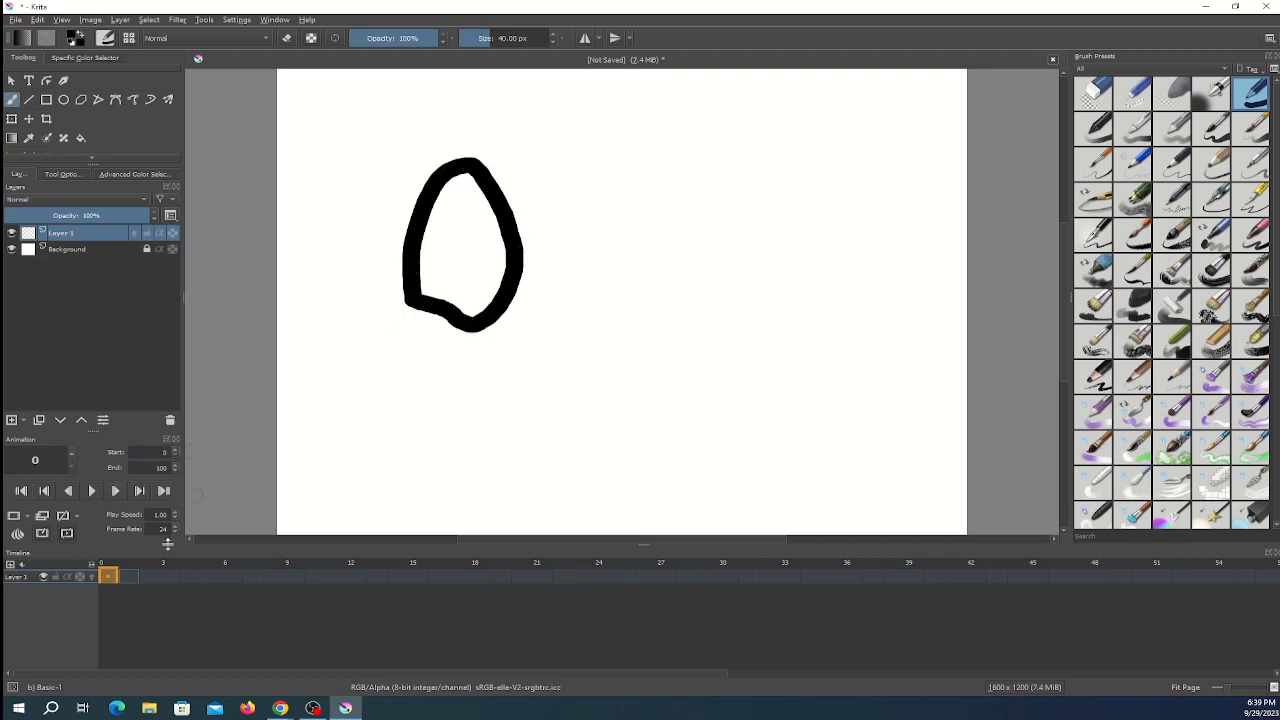
pyautogui.click(128, 577)
pyautogui.moveTo(572, 300)
pyautogui.mouseDown()
pyautogui.moveTo(559, 216)
pyautogui.moveTo(626, 190)
pyautogui.moveTo(605, 295)
pyautogui.moveTo(574, 298)
pyautogui.mouseUp()
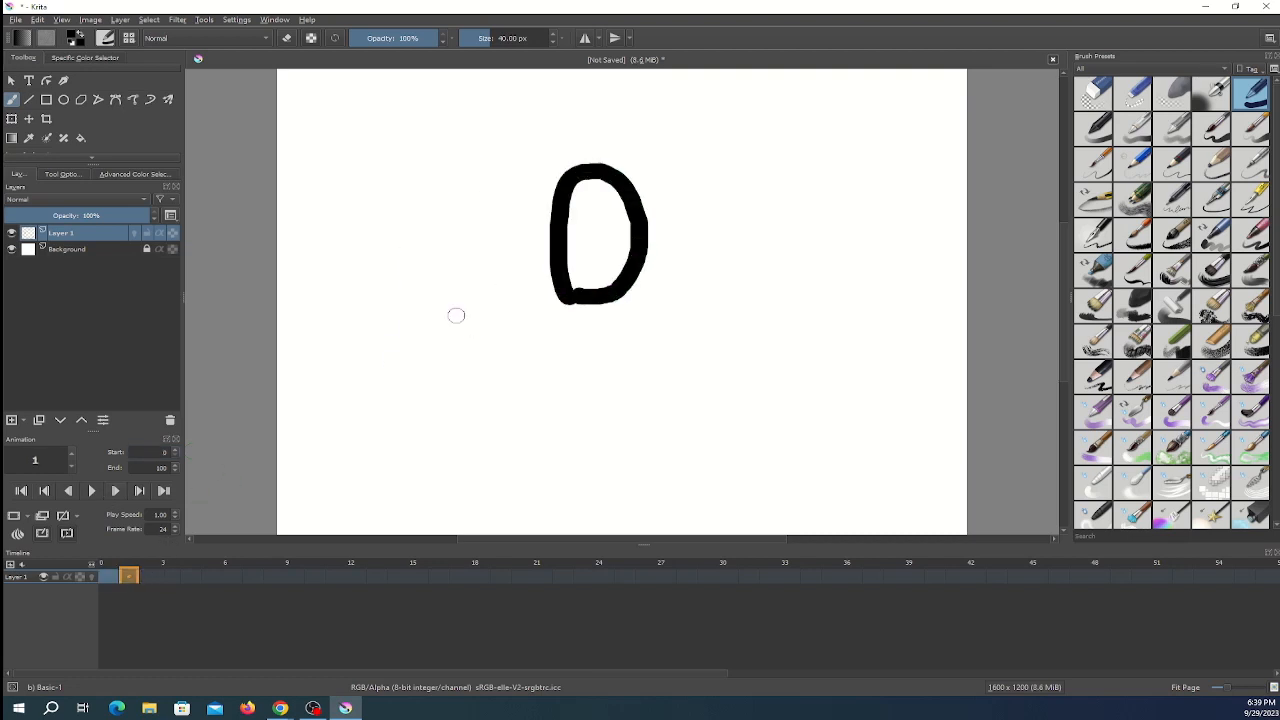
# Play the animation from frame 0 and stop the playback.
pyautogui.click(107, 576)
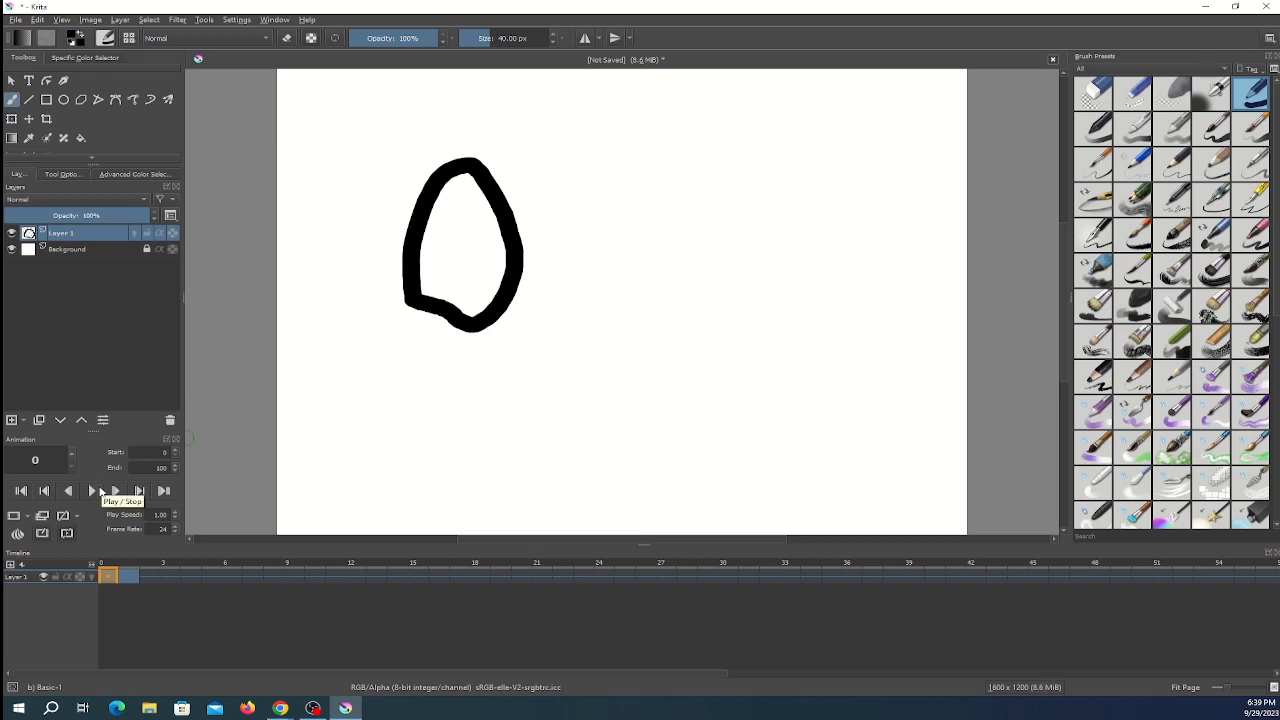
pyautogui.click(95, 491)
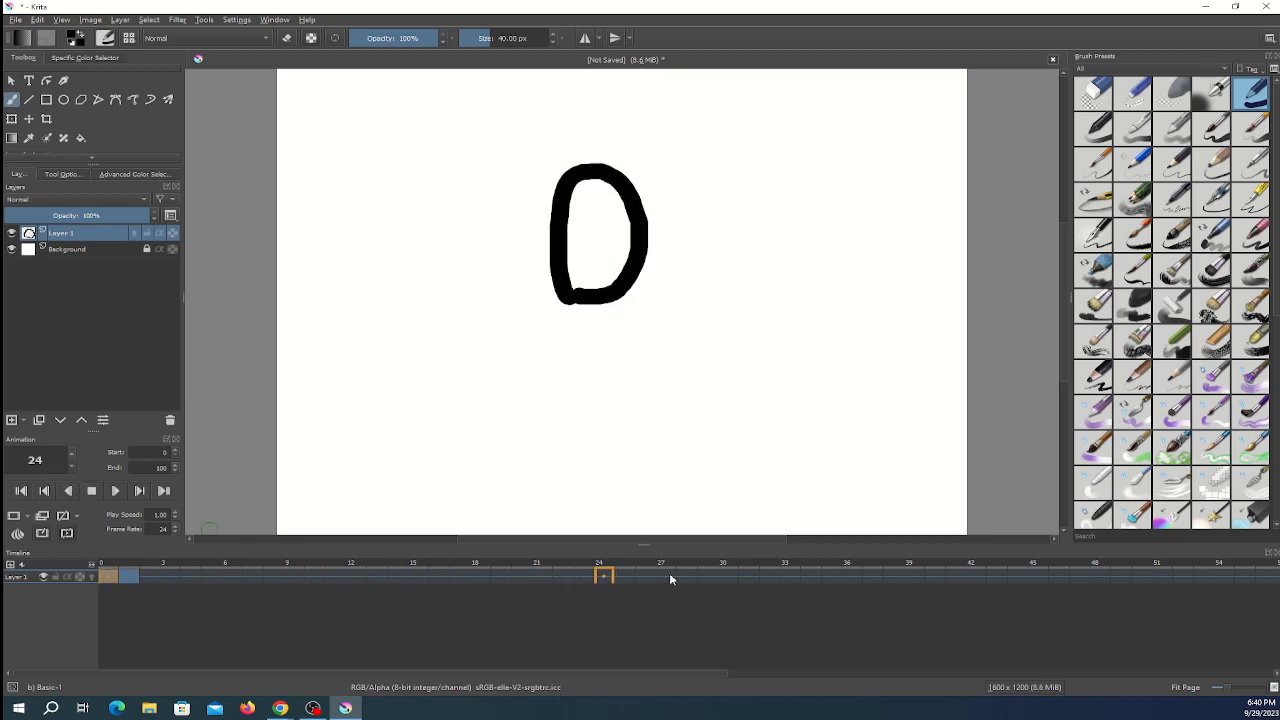
pyautogui.click(91, 491)
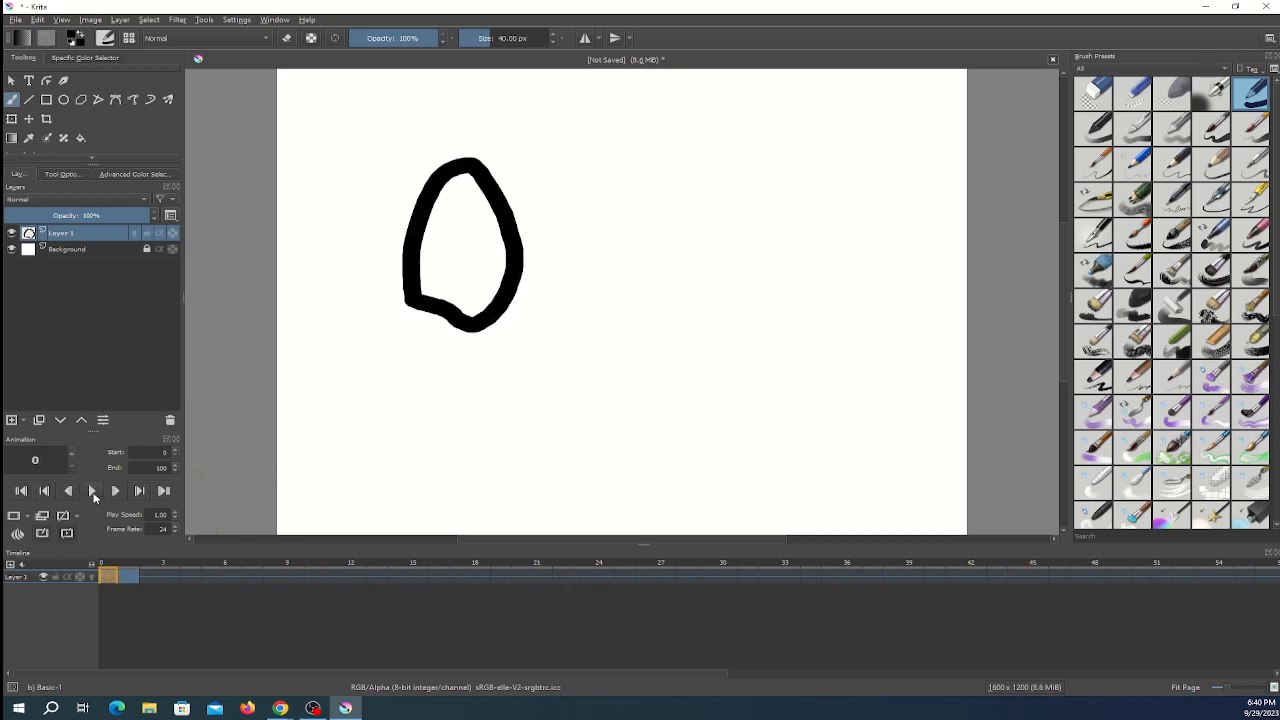
# Play the animation with a shortened end frame, and set the end frame to 24.
pyautogui.doubleClick(160, 467)
pyautogui.click(162, 451)
pyautogui.doubleClick(163, 467)
pyautogui.write('8')
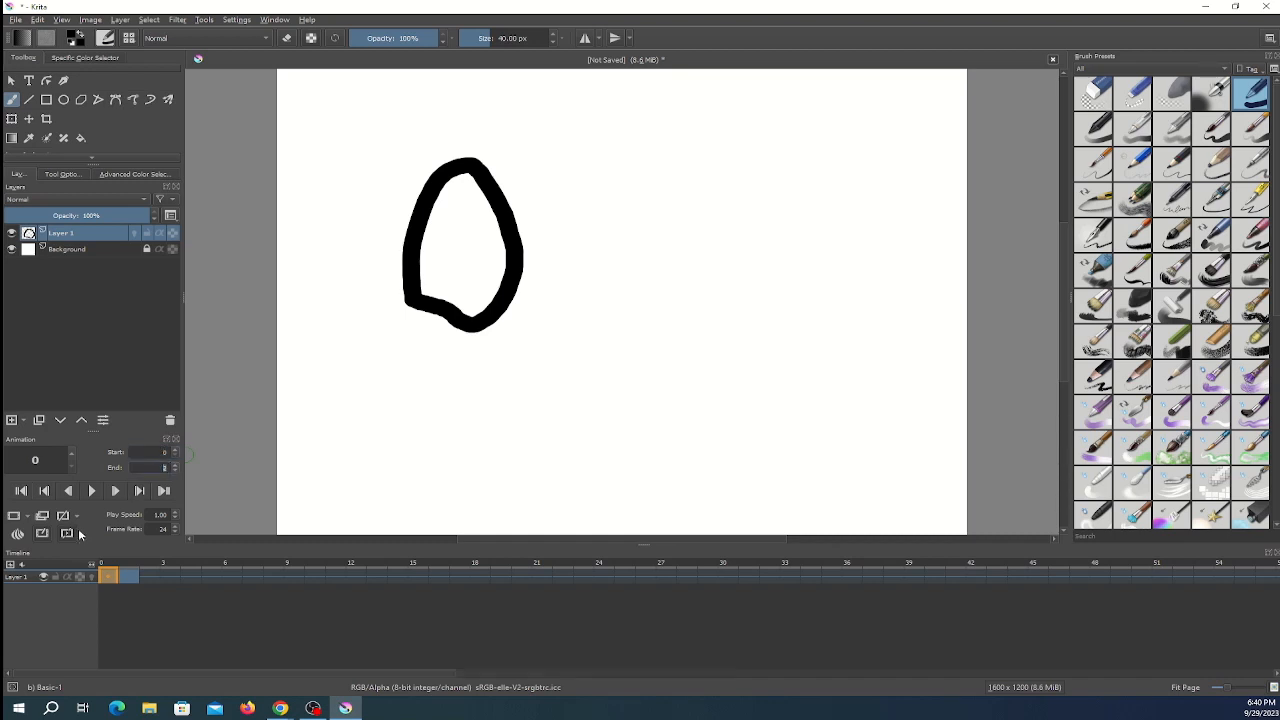
pyautogui.click(99, 493)
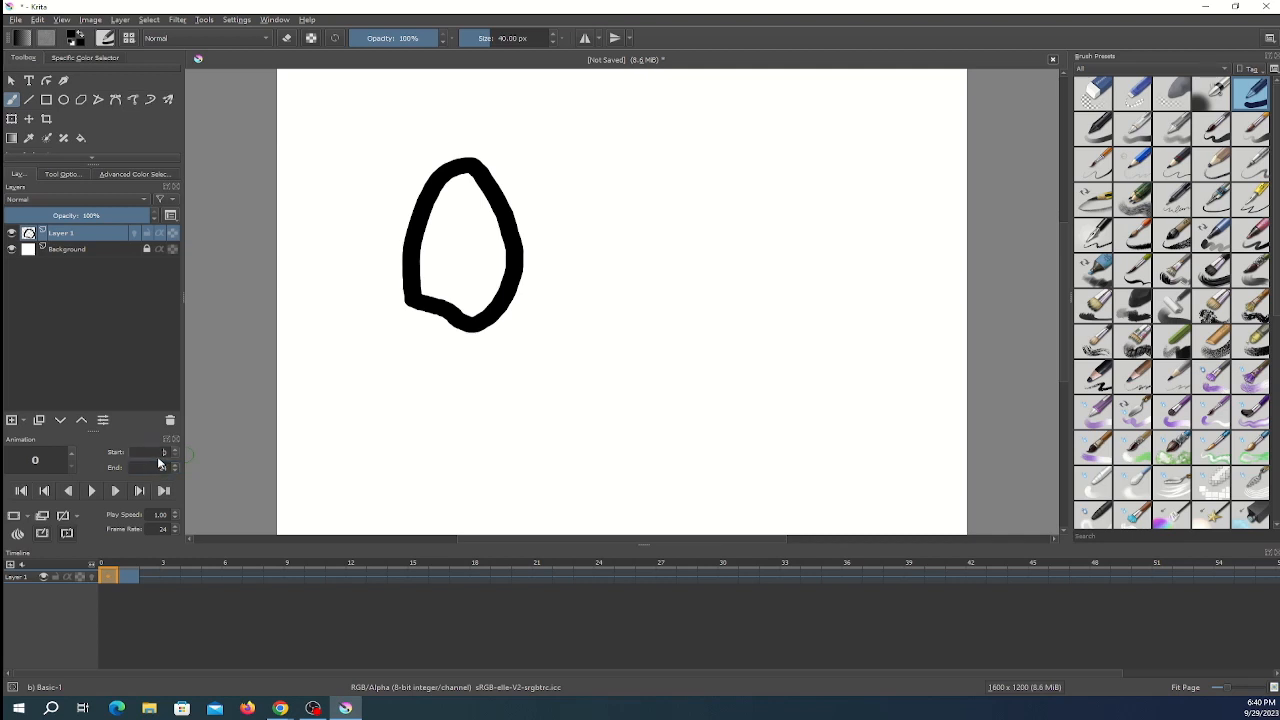
# Check timeline frames 24 and 12, try frame rates of 12 and 48, and set the frame rate back to 24.
pyautogui.doubleClick(165, 528)
pyautogui.click(154, 529)
pyautogui.click(605, 576)
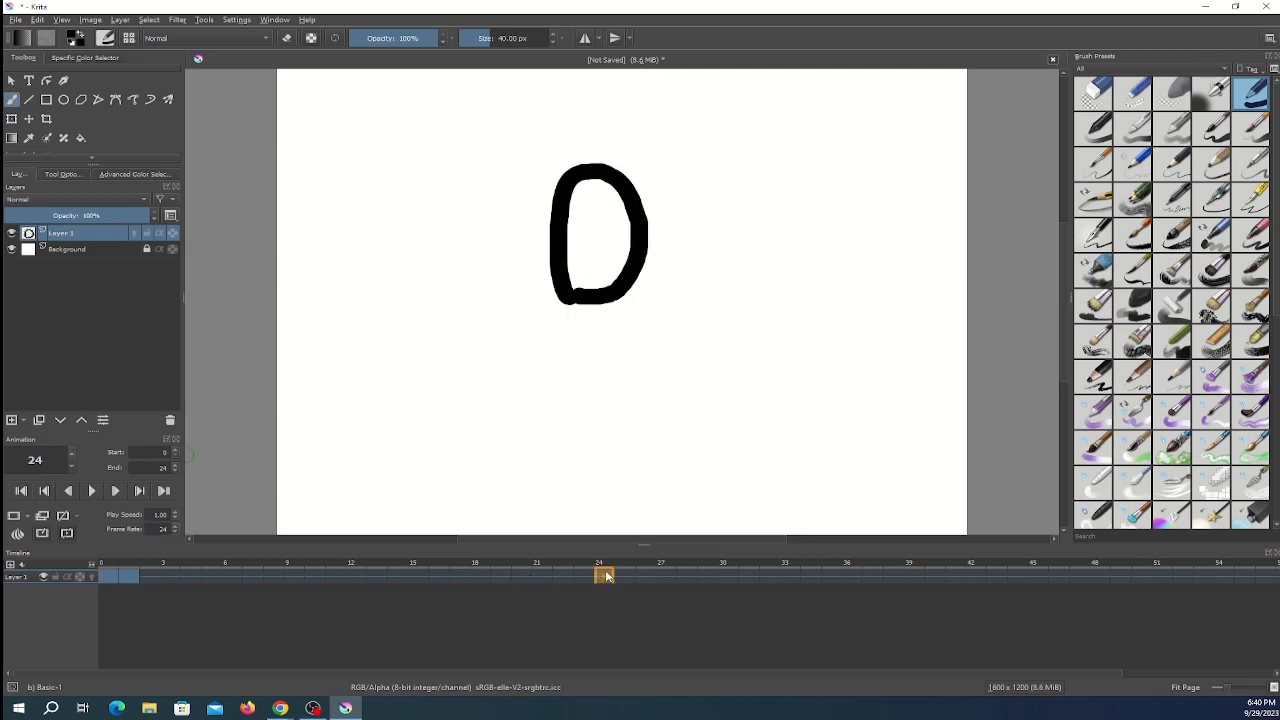
pyautogui.click(357, 576)
pyautogui.write('12')
pyautogui.moveTo(151, 528); pyautogui.dragTo(183, 533)
pyautogui.write('48')
pyautogui.press('BackSpace')
pyautogui.press('BackSpace')
pyautogui.write('25')
pyautogui.press('BackSpace')
pyautogui.write('4')
# Clear the drawing in frame 1 of Layer 1 and remove the keyframe at frame 0.
pyautogui.click(172, 578)
pyautogui.click(132, 578)
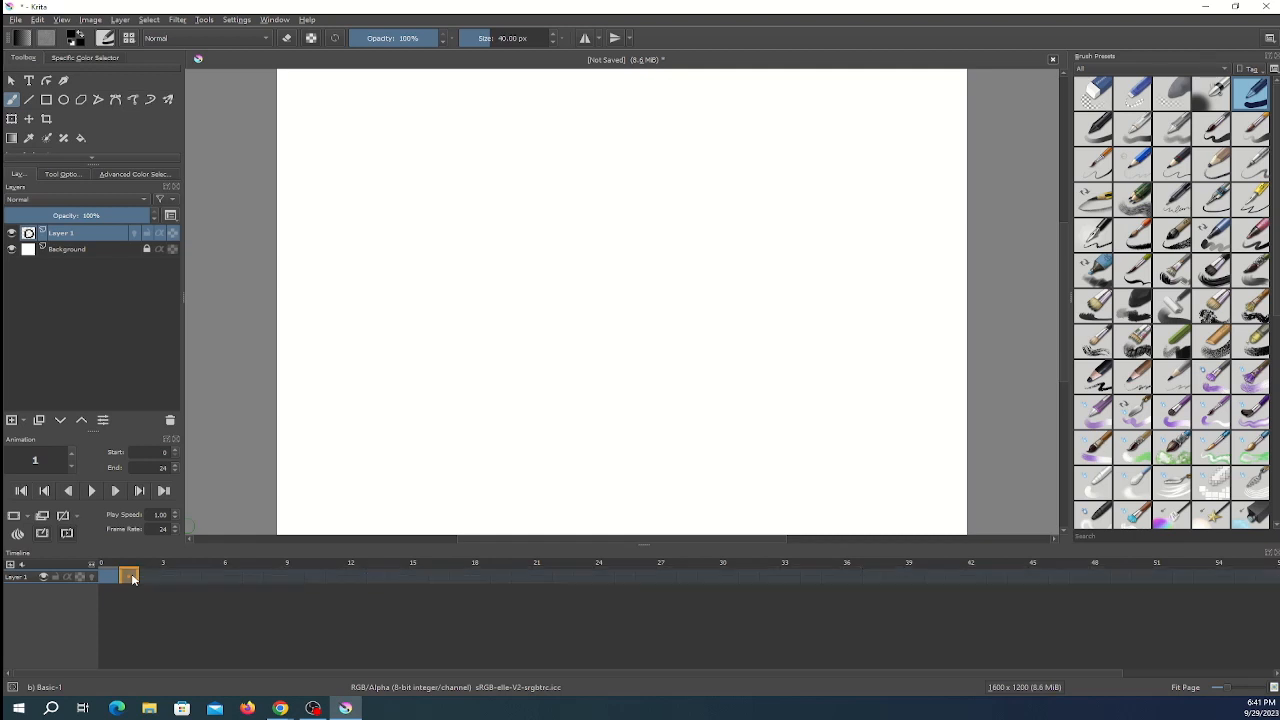
pyautogui.click(107, 577)
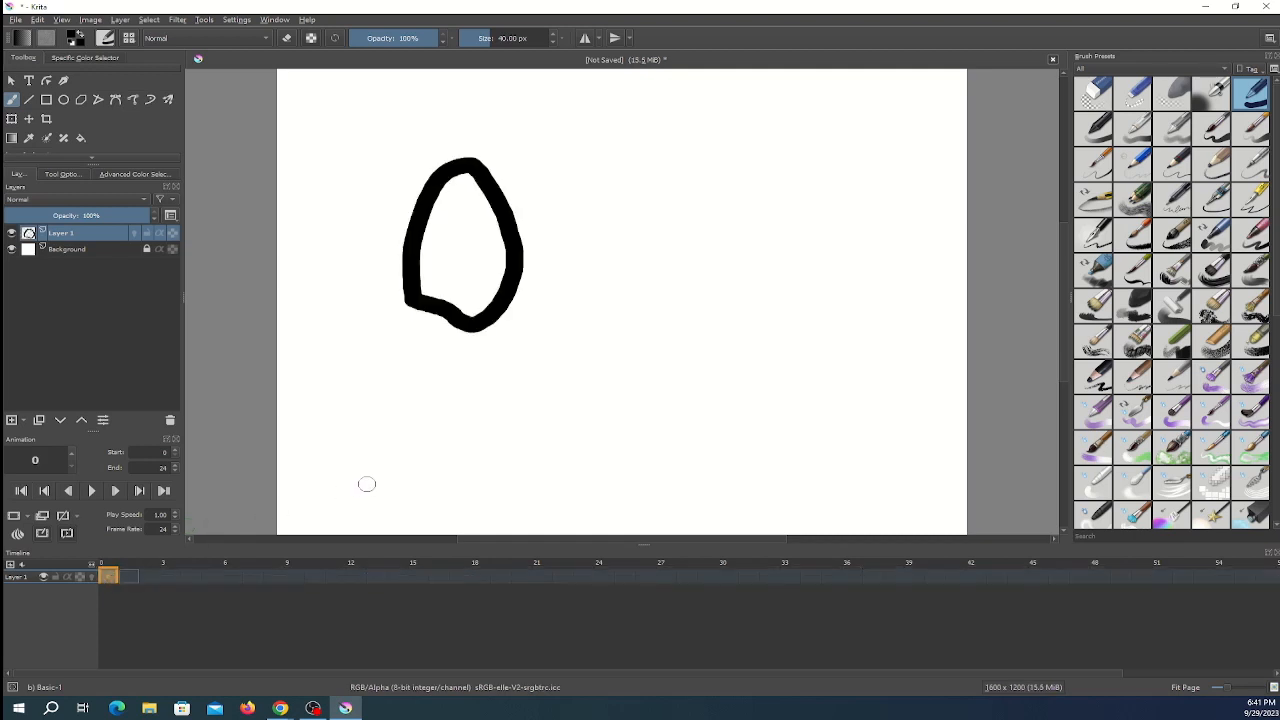
pyautogui.rightClick(111, 578)
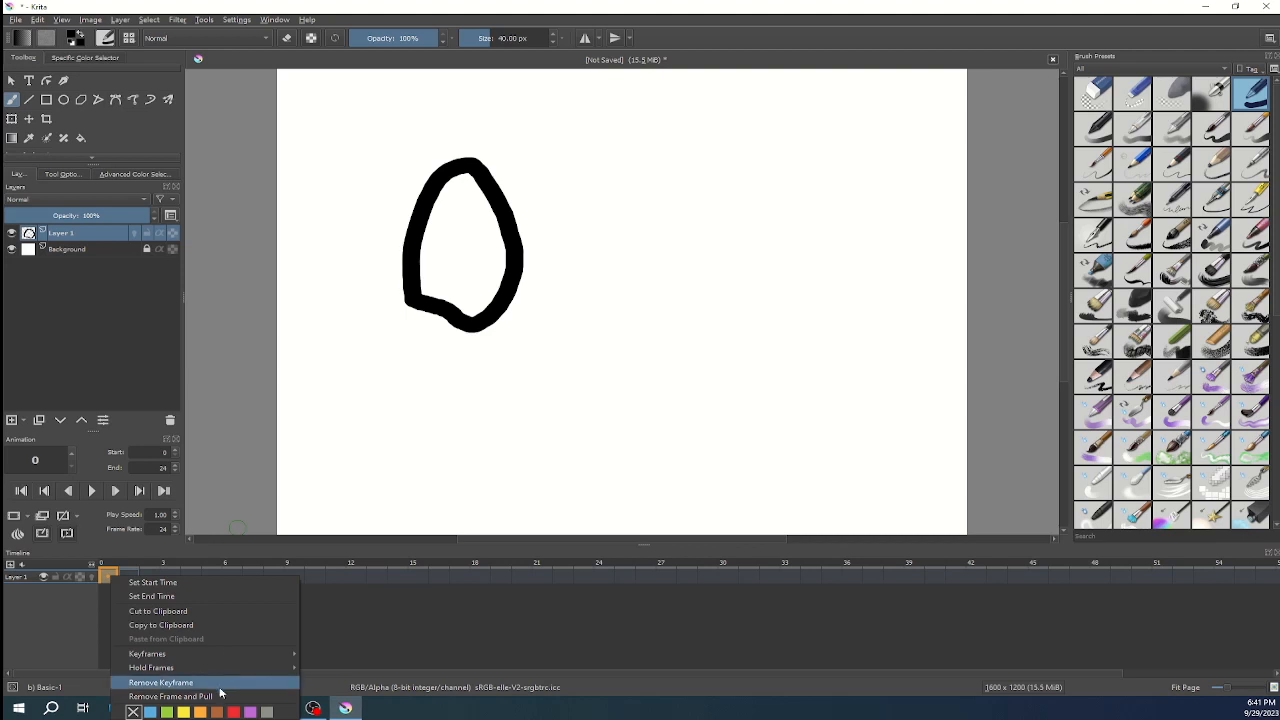
pyautogui.click(222, 682)
pyautogui.rightClick(119, 575)
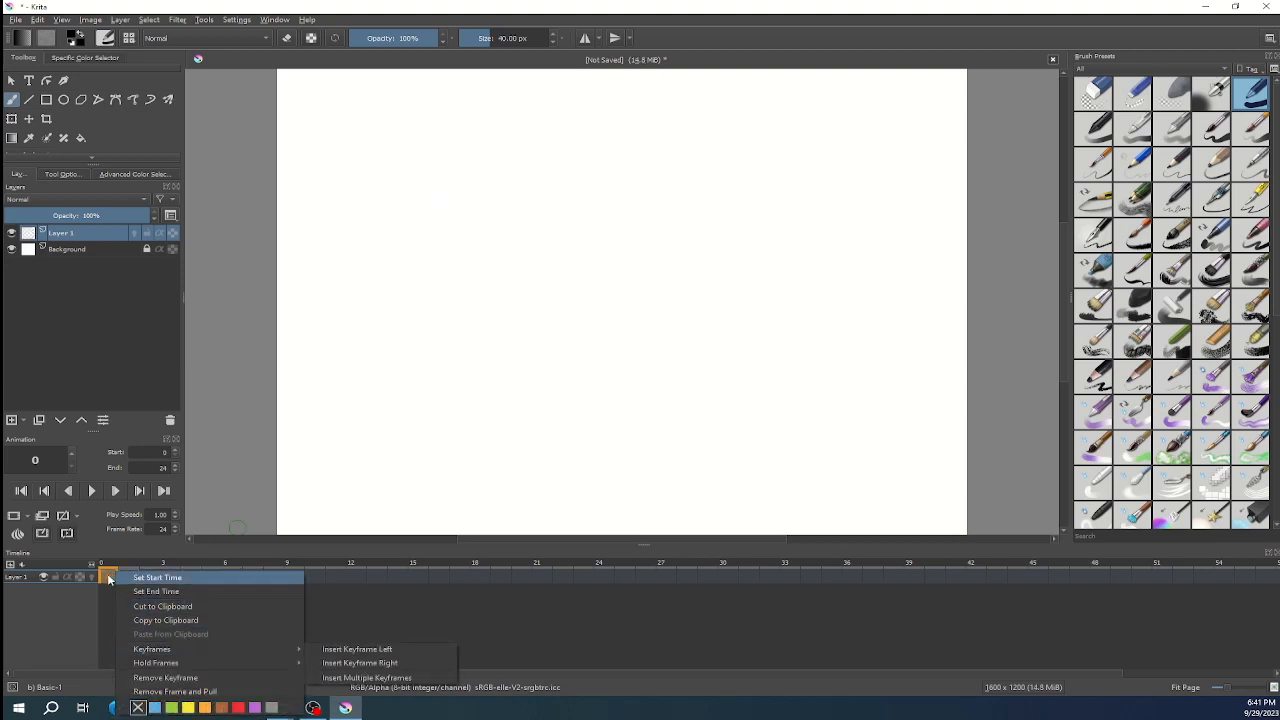
pyautogui.click(108, 579)
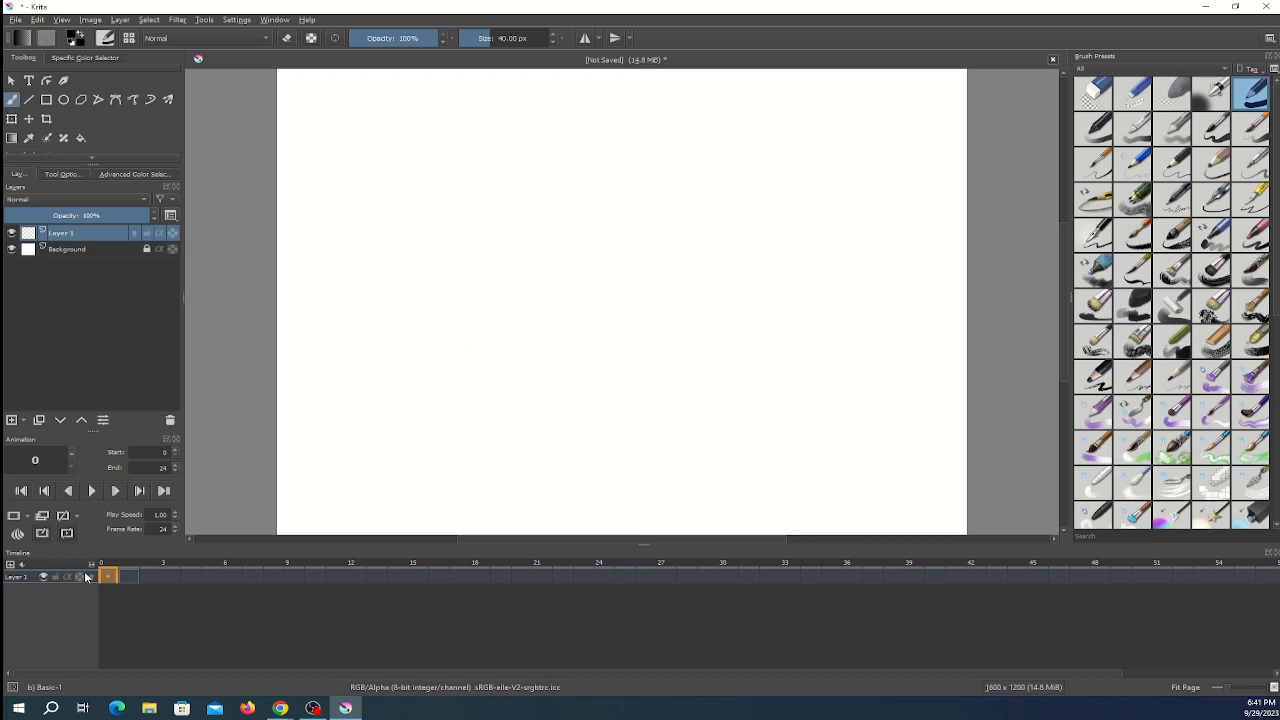
# Draw an irregular closed loop in frame 0, check frame 1, and clear the drawing from frame 0 again.
pyautogui.click(125, 580)
pyautogui.click(145, 578)
pyautogui.click(104, 577)
pyautogui.moveTo(384, 305)
pyautogui.mouseDown()
pyautogui.moveTo(448, 248)
pyautogui.moveTo(357, 318)
pyautogui.moveTo(416, 300)
pyautogui.mouseUp()
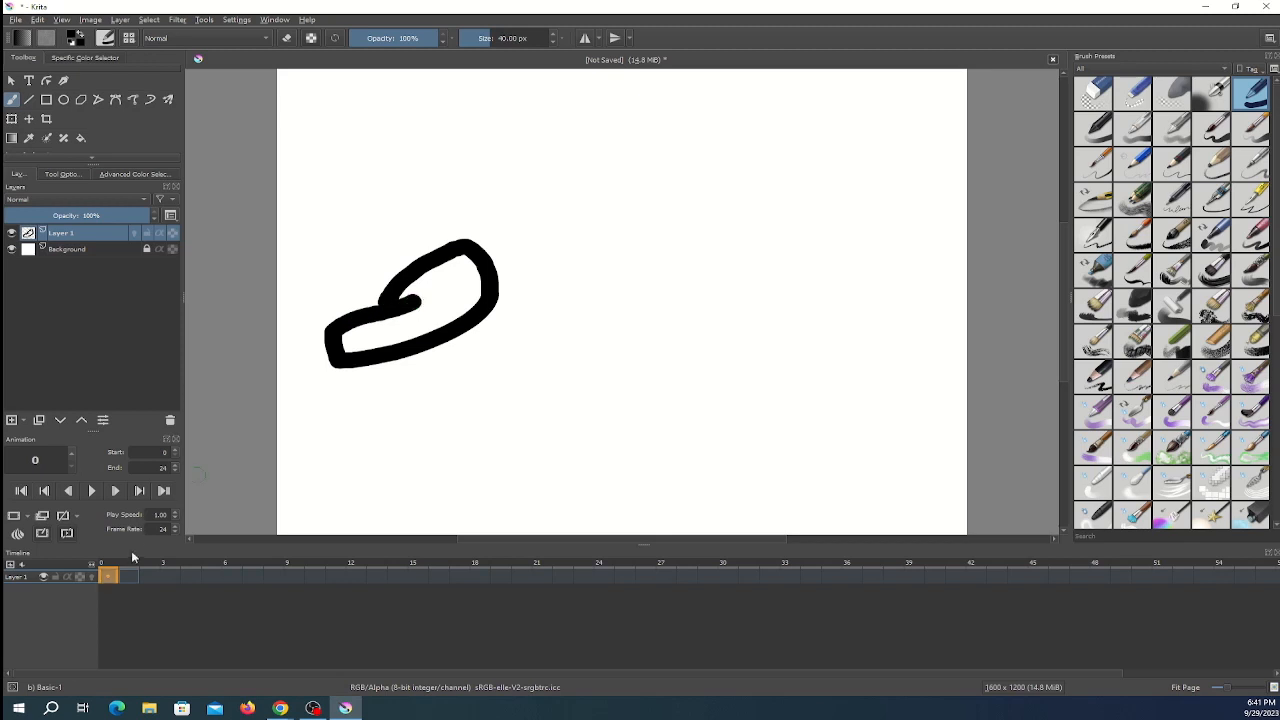
pyautogui.click(130, 577)
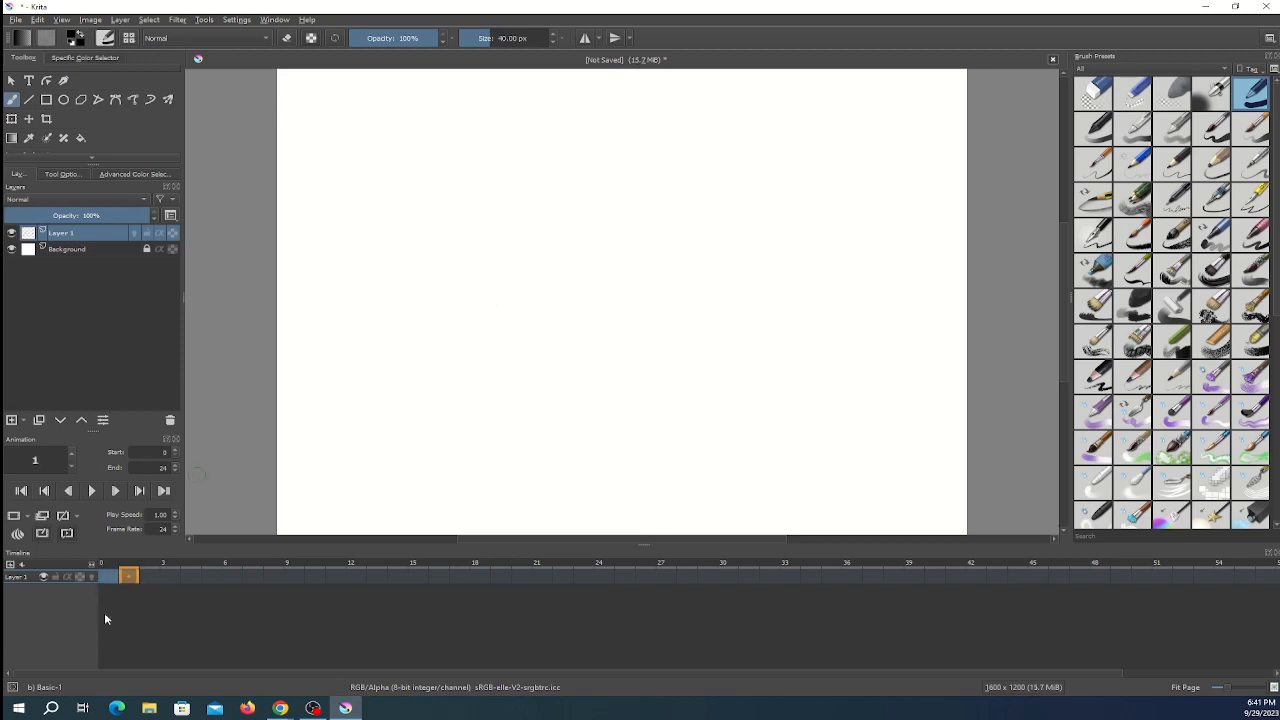
pyautogui.click(107, 577)
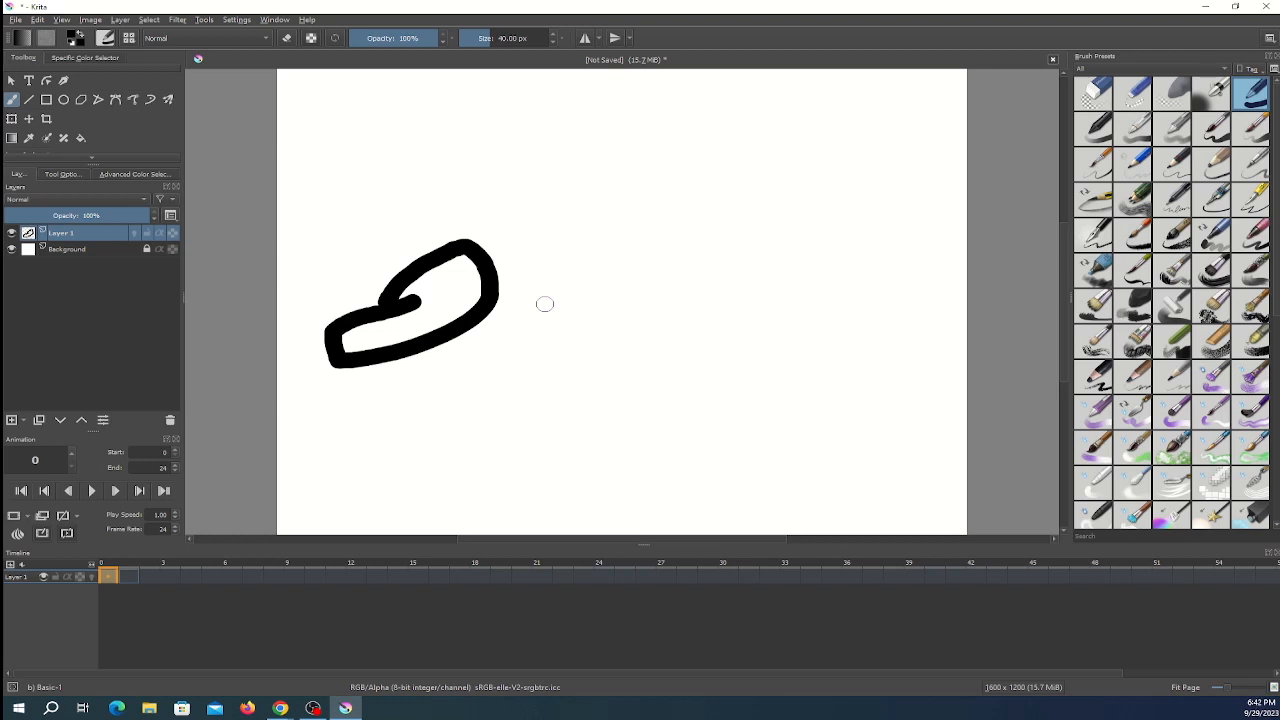
pyautogui.press('Delete')
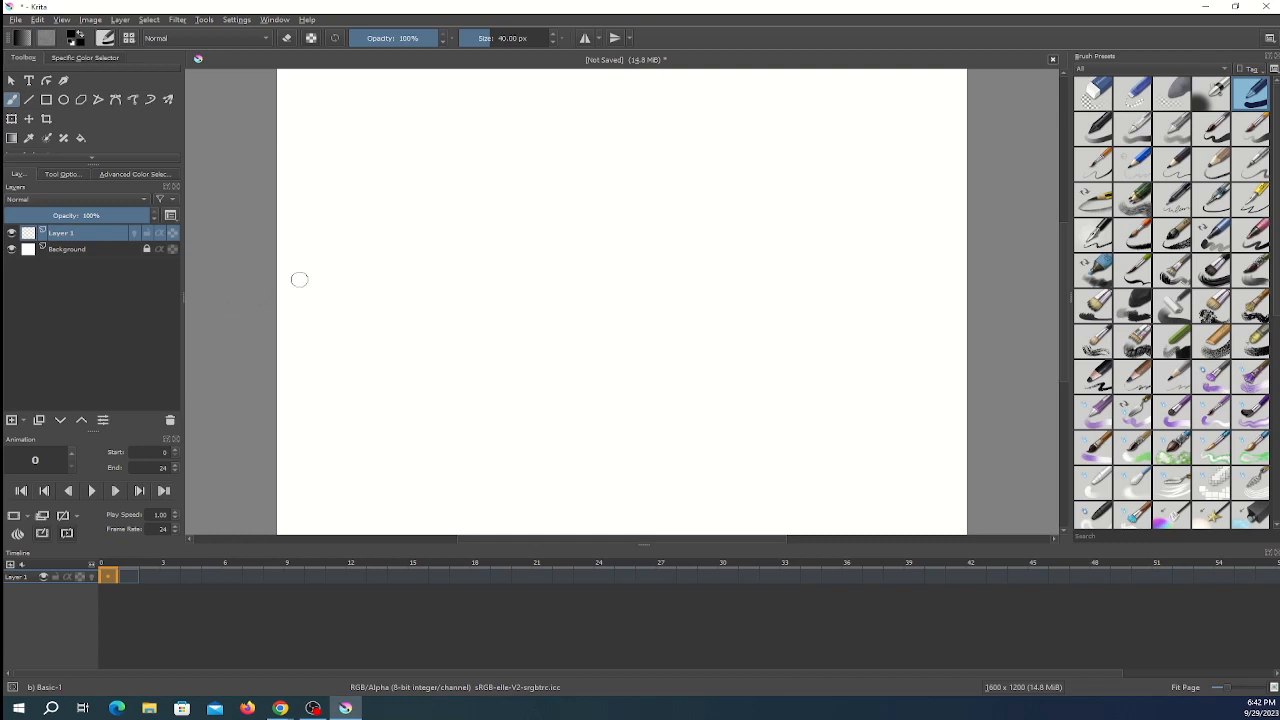
# Draw a black "1" with a closed oval below it near the canvas's left side in frame 0.
pyautogui.moveTo(334, 130)
pyautogui.mouseDown()
pyautogui.moveTo(386, 117)
pyautogui.moveTo(380, 169)
pyautogui.moveTo(344, 168)
pyautogui.moveTo(428, 170)
pyautogui.mouseUp()
pyautogui.moveTo(343, 320)
pyautogui.mouseDown()
pyautogui.moveTo(374, 257)
pyautogui.moveTo(410, 302)
pyautogui.moveTo(379, 348)
pyautogui.moveTo(338, 352)
pyautogui.moveTo(342, 305)
pyautogui.mouseUp()
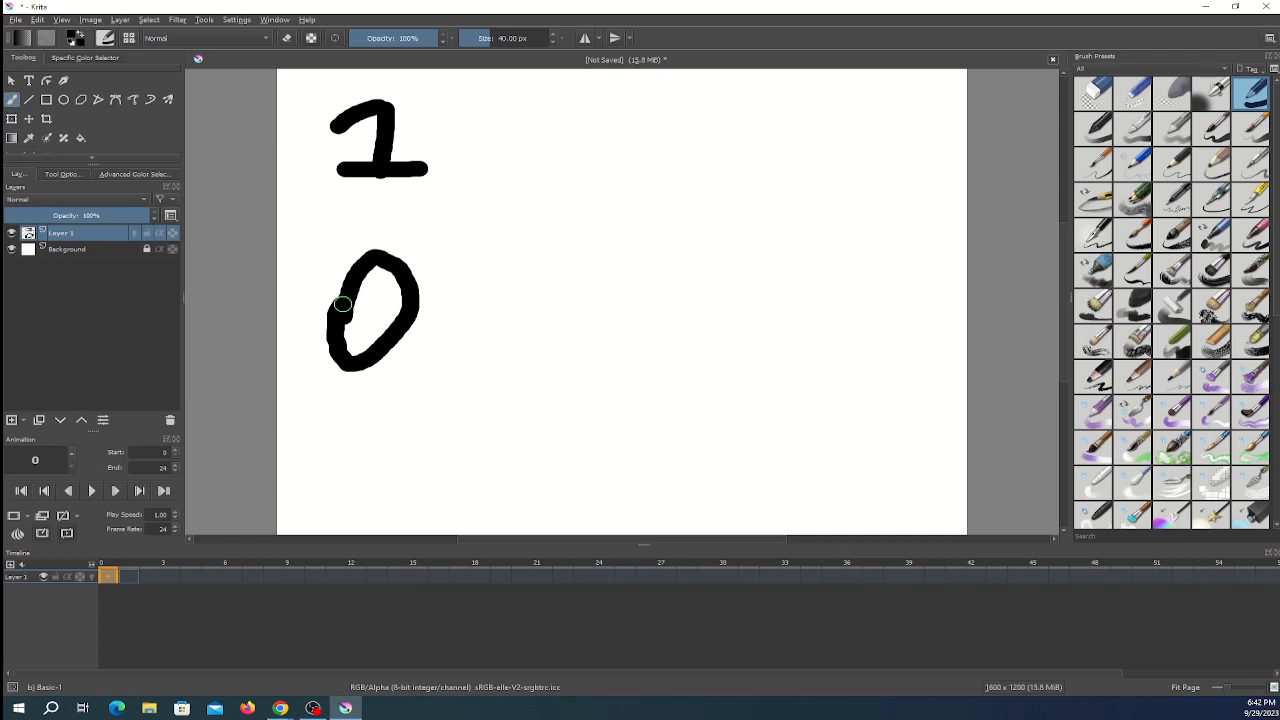
pyautogui.moveTo(342, 305); pyautogui.dragTo(340, 300)
# In frame 2, draw a closed loop near the canvas's right side and a "3" above it.
pyautogui.click(147, 578)
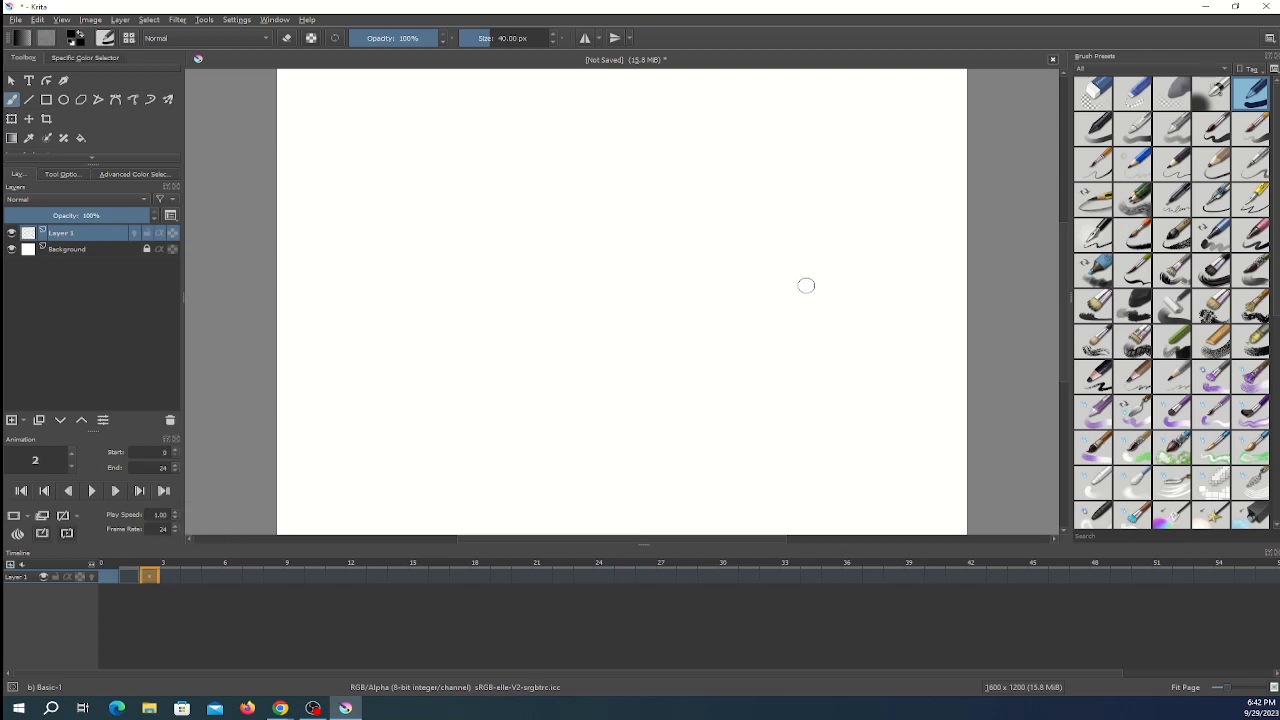
pyautogui.moveTo(797, 320)
pyautogui.mouseDown()
pyautogui.moveTo(831, 274)
pyautogui.moveTo(902, 295)
pyautogui.moveTo(845, 356)
pyautogui.moveTo(800, 318)
pyautogui.mouseUp()
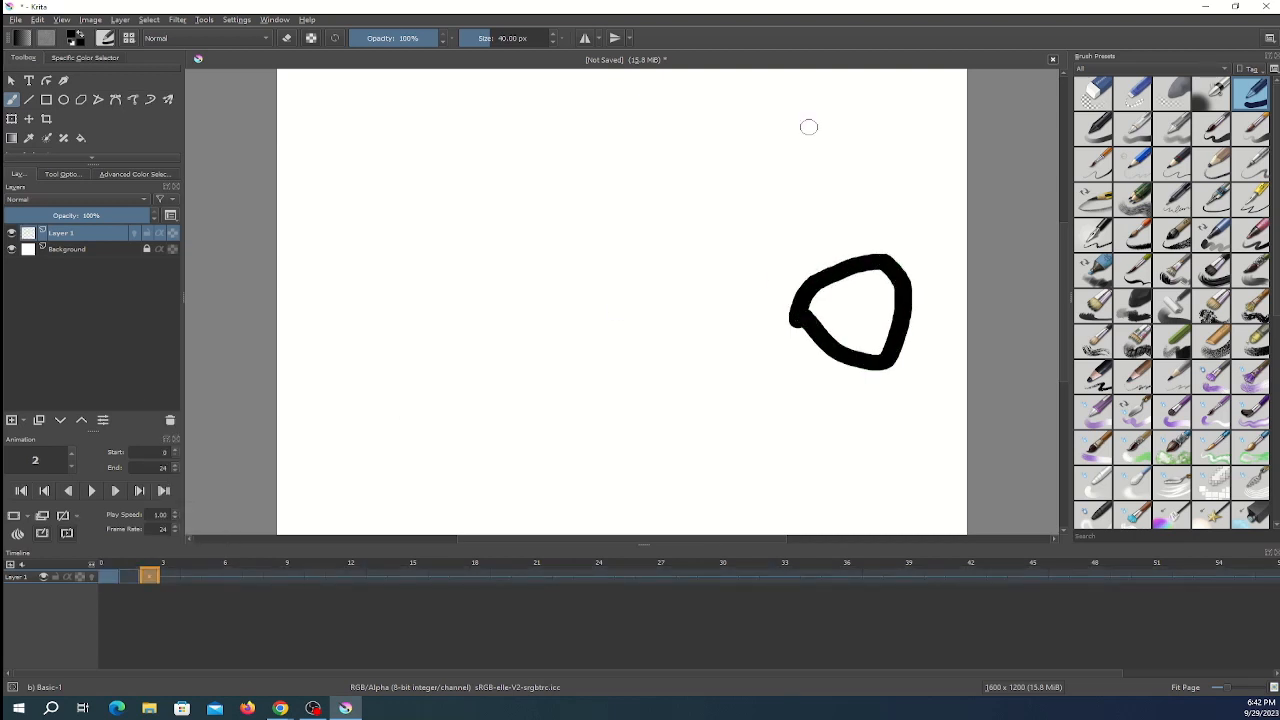
pyautogui.moveTo(818, 123)
pyautogui.mouseDown()
pyautogui.moveTo(873, 153)
pyautogui.moveTo(855, 159)
pyautogui.moveTo(851, 193)
pyautogui.moveTo(803, 203)
pyautogui.mouseUp()
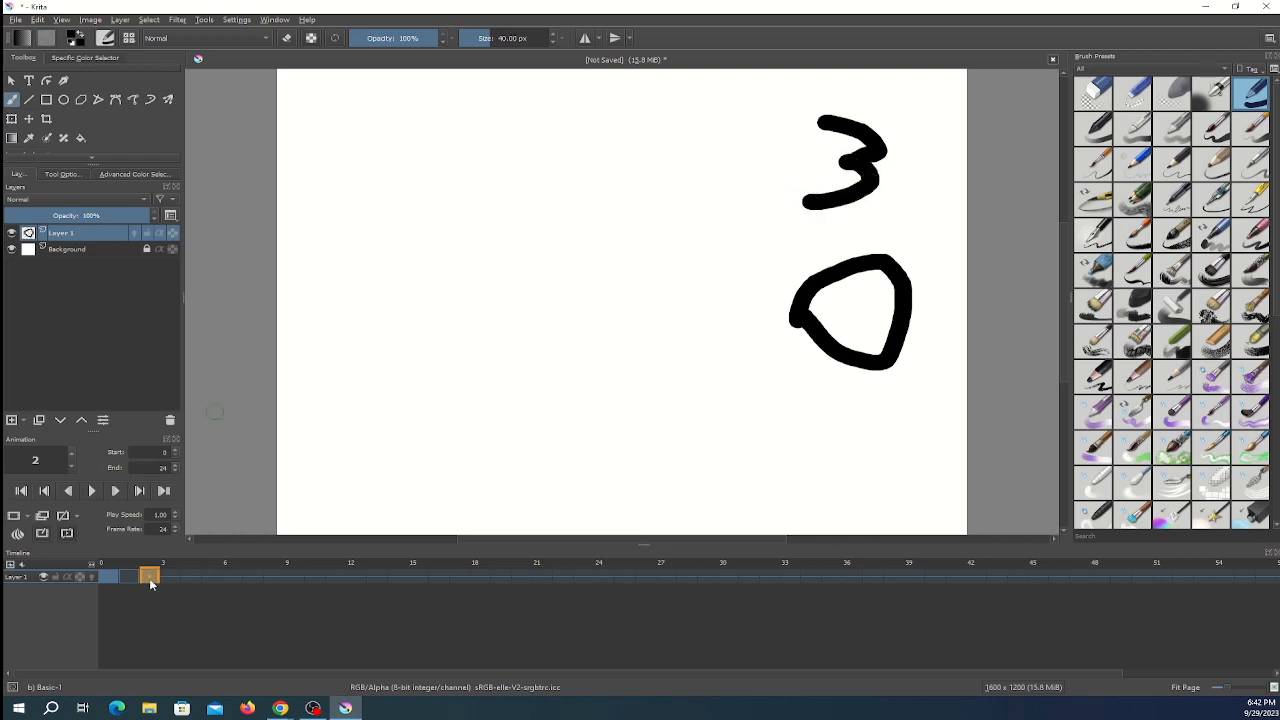
# Compare frames 0, 1 and 2 of Layer 1 on the timeline and make frame 1 current.
pyautogui.click(128, 578)
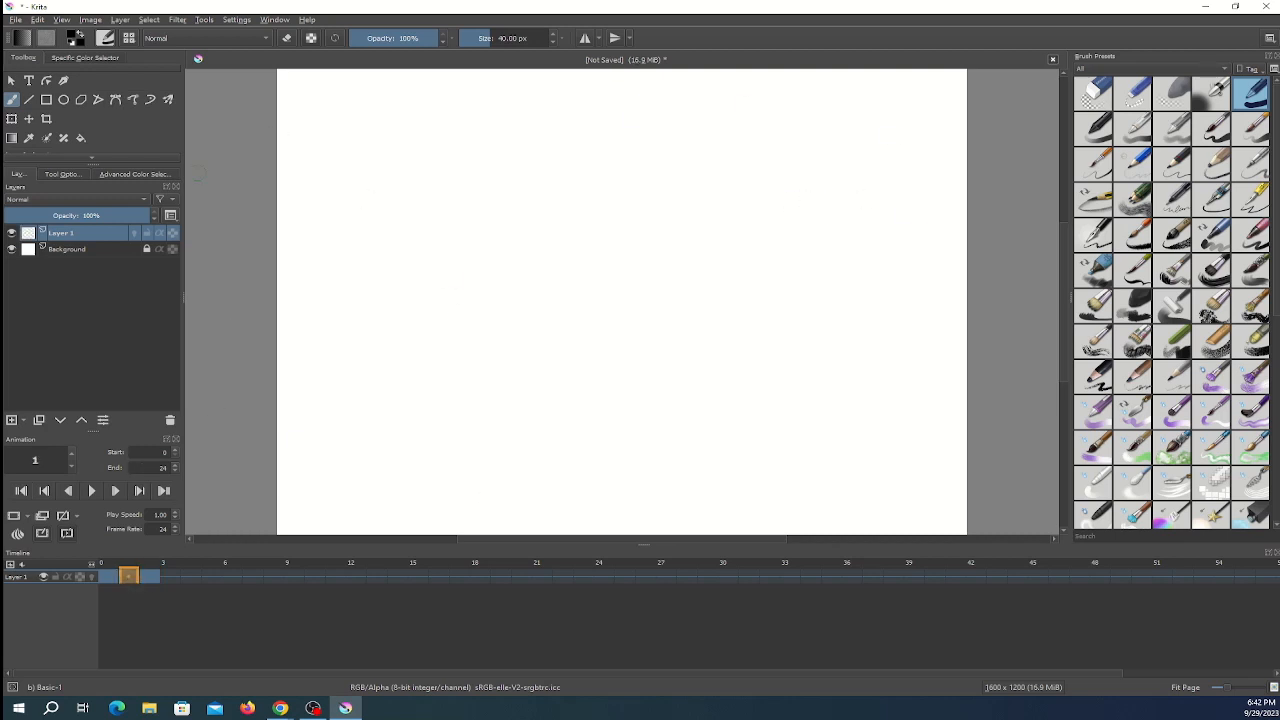
pyautogui.click(108, 579)
pyautogui.click(152, 579)
pyautogui.click(128, 579)
pyautogui.click(146, 578)
pyautogui.click(128, 578)
pyautogui.click(146, 578)
pyautogui.click(128, 577)
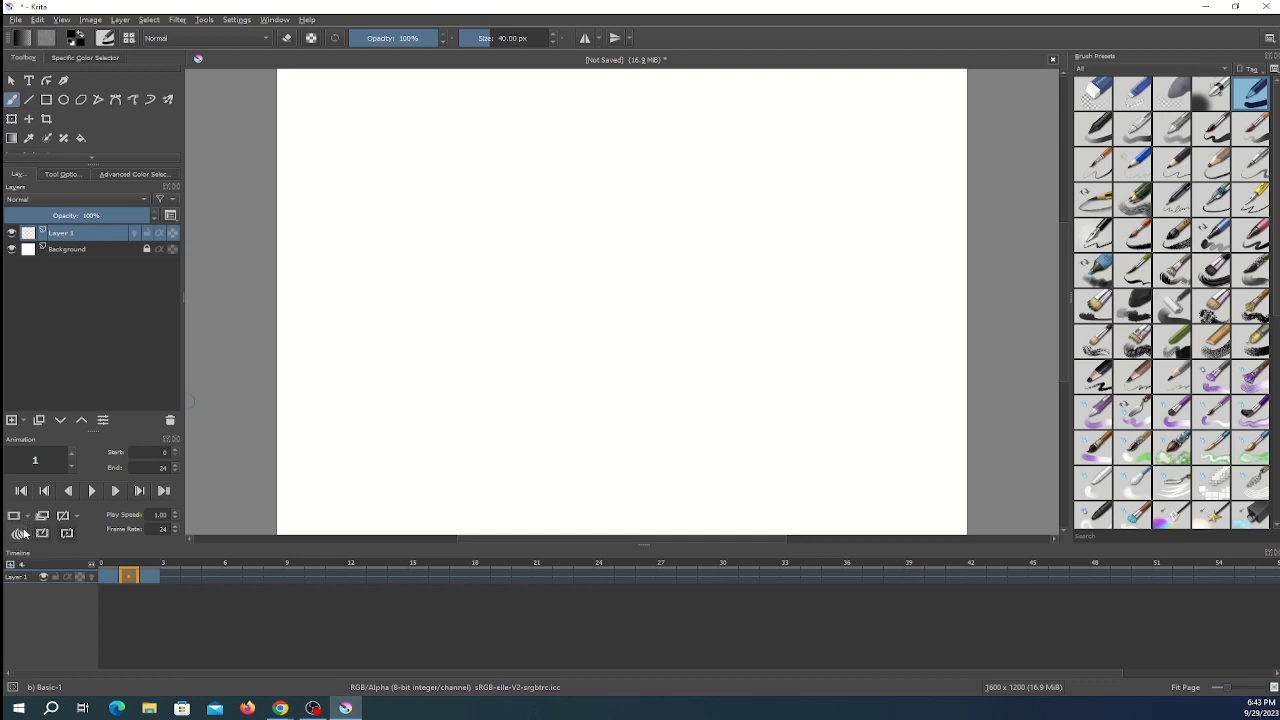
# Review the Onion Skins settings and turn on onion skins for Layer 1.
pyautogui.moveTo(2, 118); pyautogui.dragTo(570, 169)
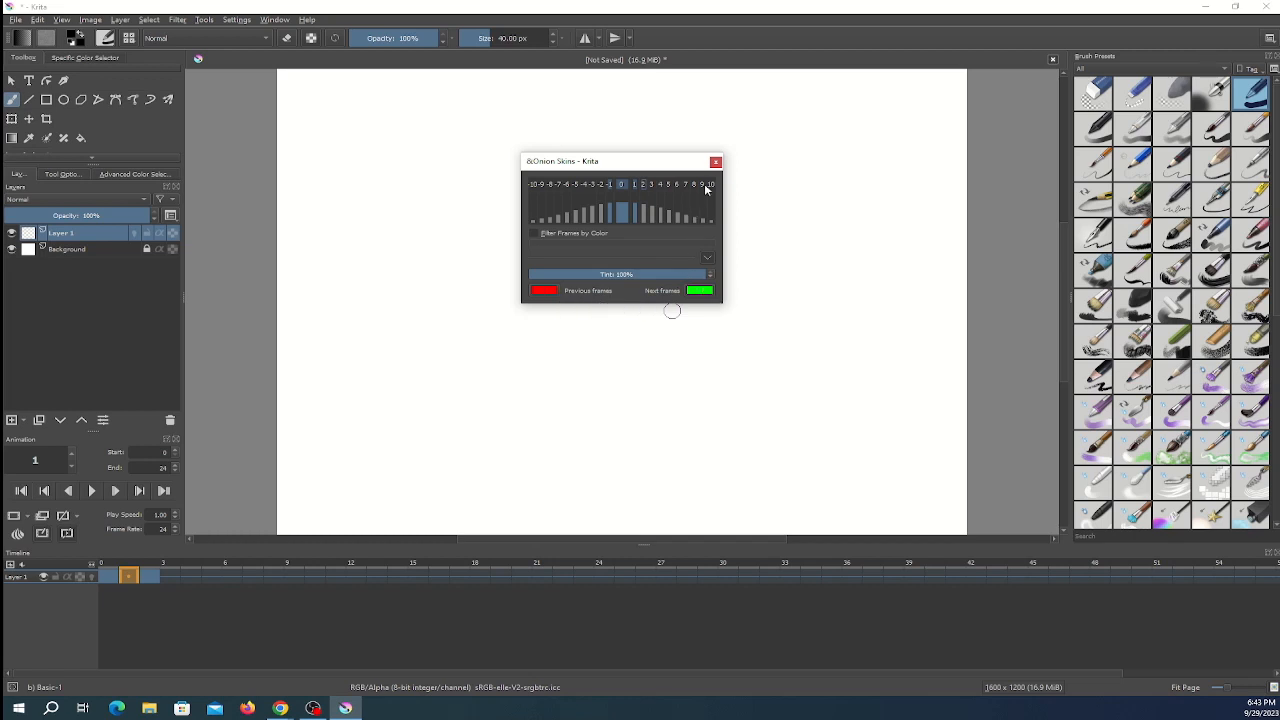
pyautogui.click(716, 161)
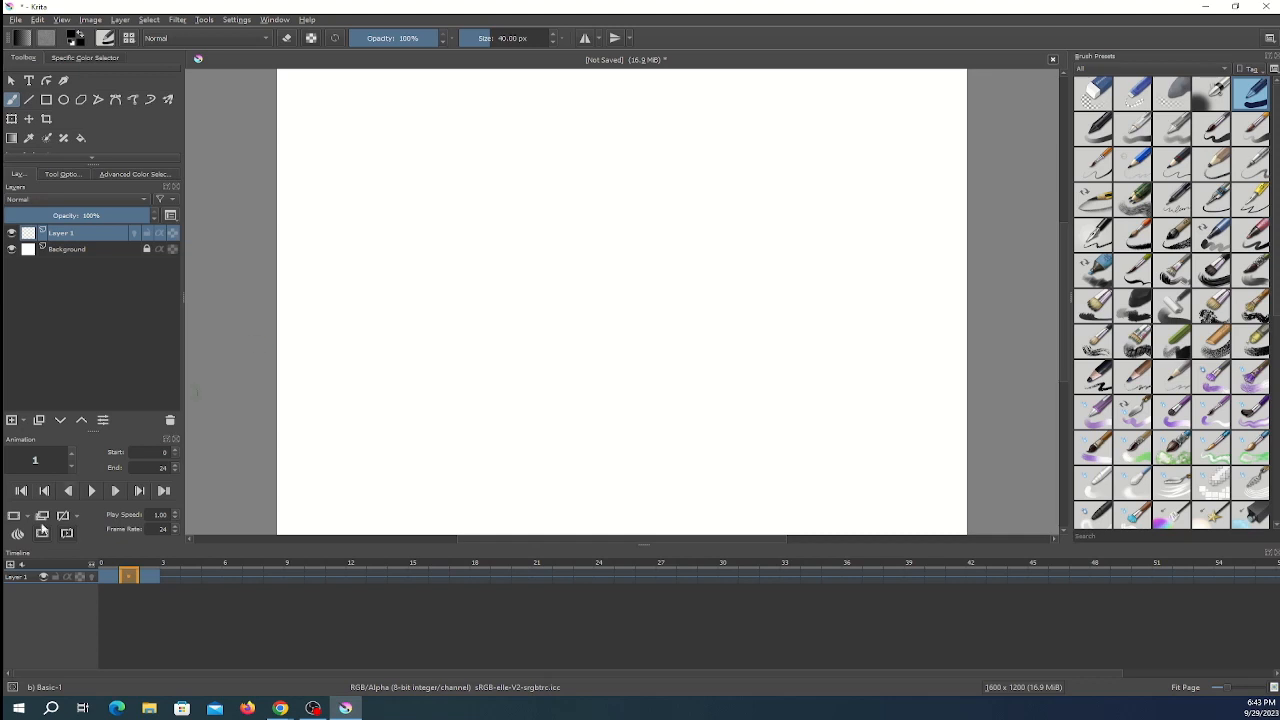
pyautogui.click(91, 577)
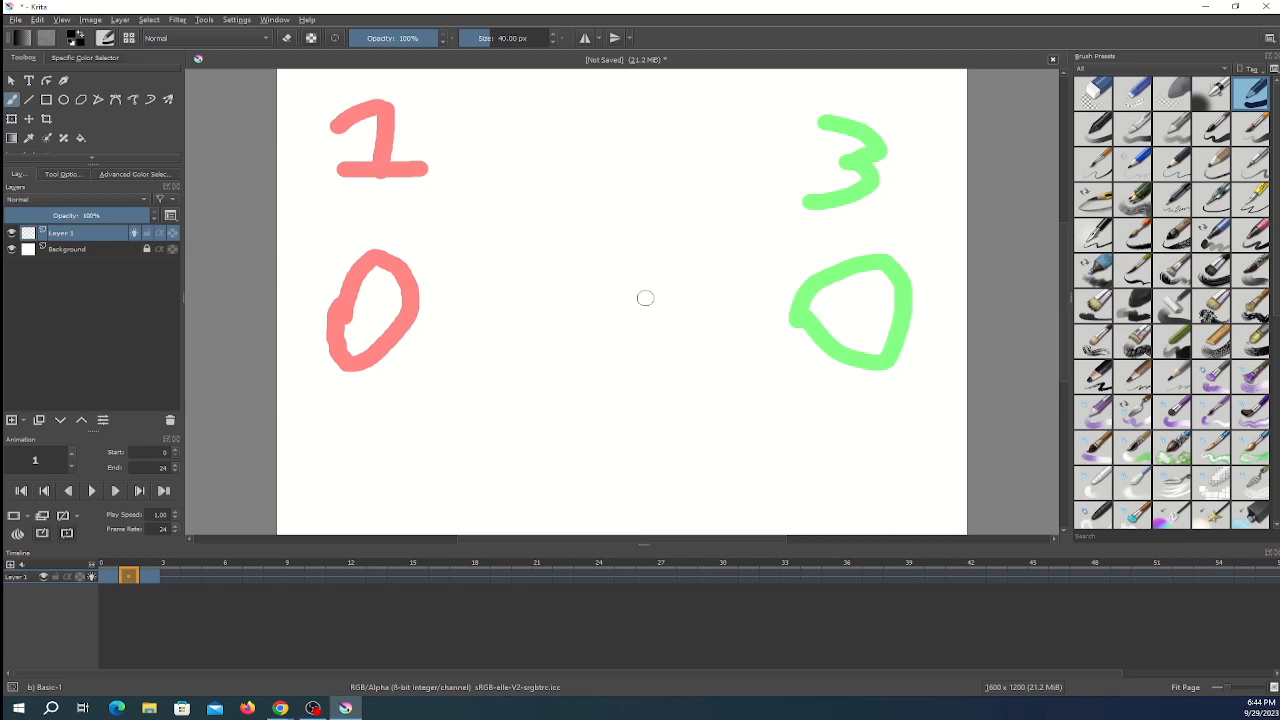
# In frame 1, draw a closed loop between the onion-skin drawings with a "2" above it, and check the onion skins on the neighbouring frames.
pyautogui.moveTo(566, 350)
pyautogui.mouseDown()
pyautogui.moveTo(590, 260)
pyautogui.moveTo(633, 286)
pyautogui.moveTo(589, 350)
pyautogui.moveTo(555, 350)
pyautogui.mouseUp()
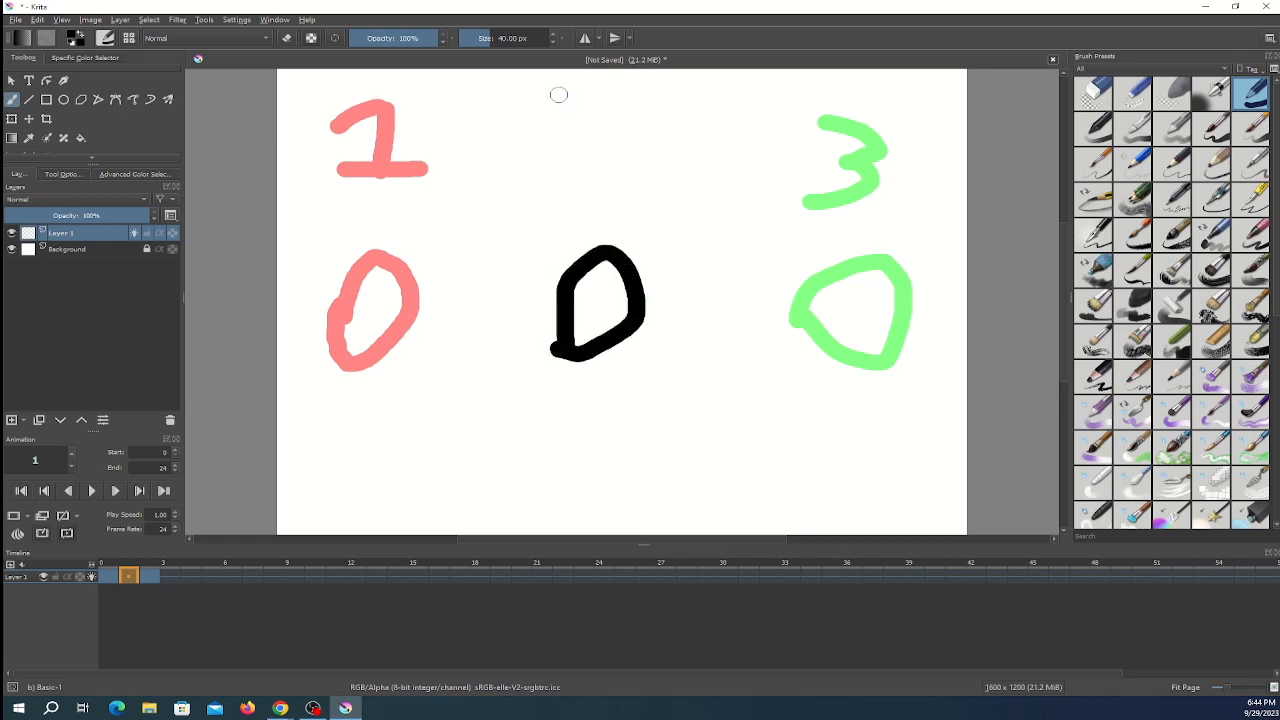
pyautogui.moveTo(560, 128)
pyautogui.mouseDown()
pyautogui.moveTo(604, 117)
pyautogui.moveTo(585, 170)
pyautogui.moveTo(636, 173)
pyautogui.mouseUp()
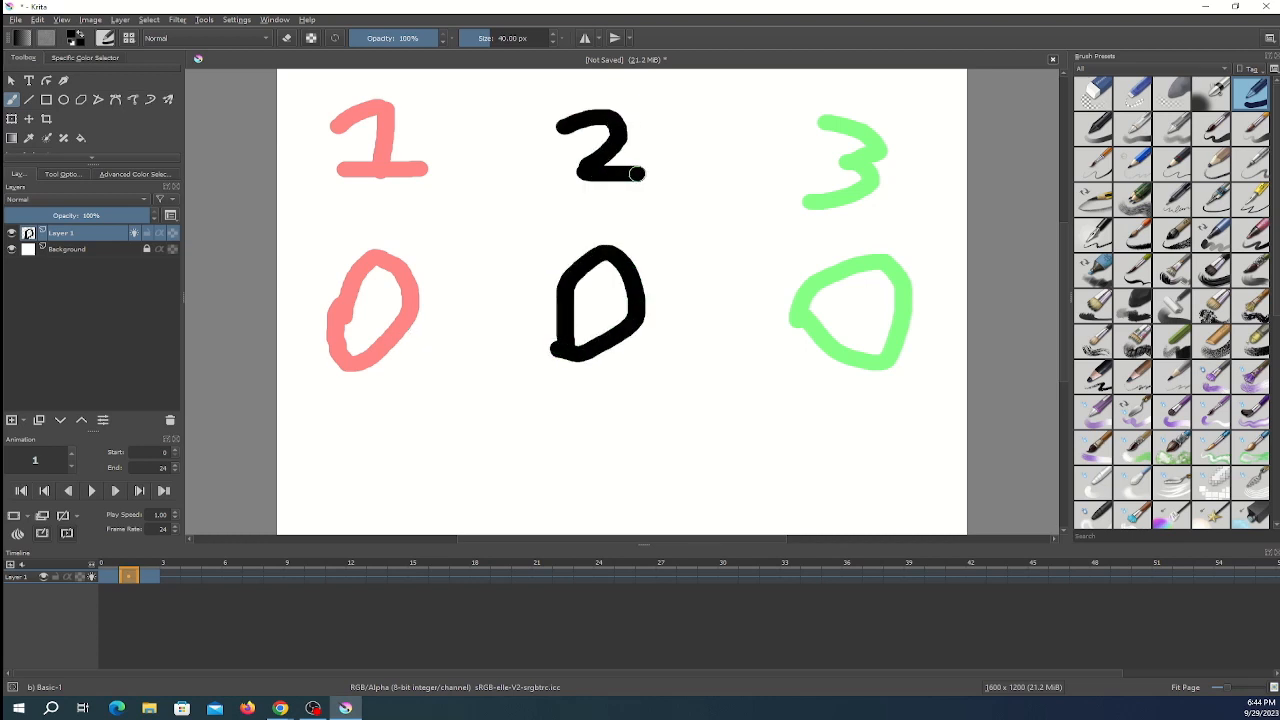
pyautogui.click(148, 577)
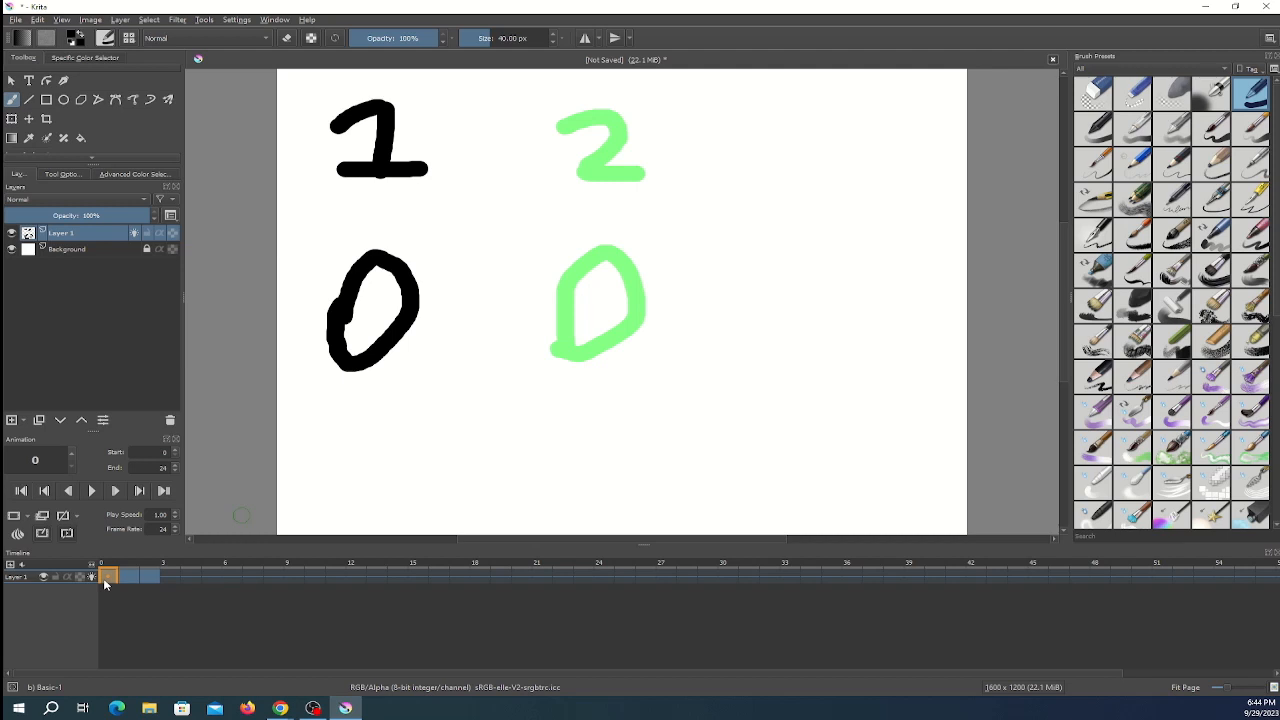
pyautogui.click(122, 580)
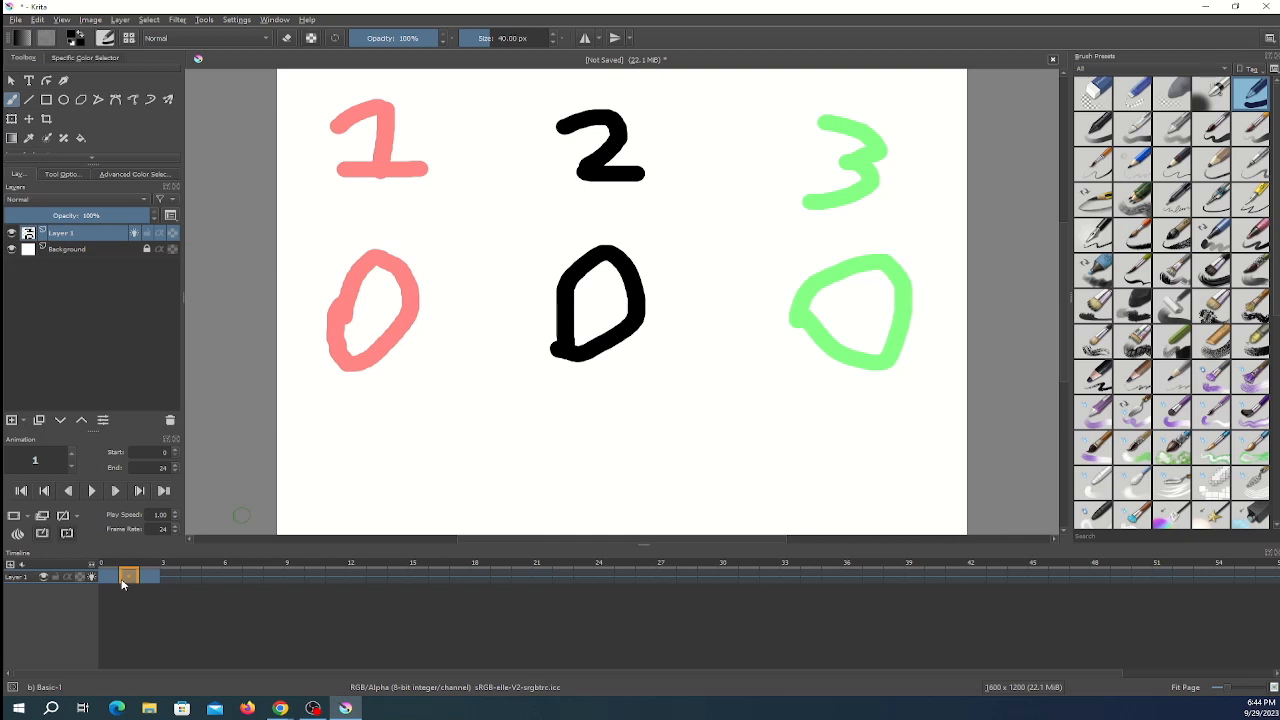
pyautogui.click(108, 578)
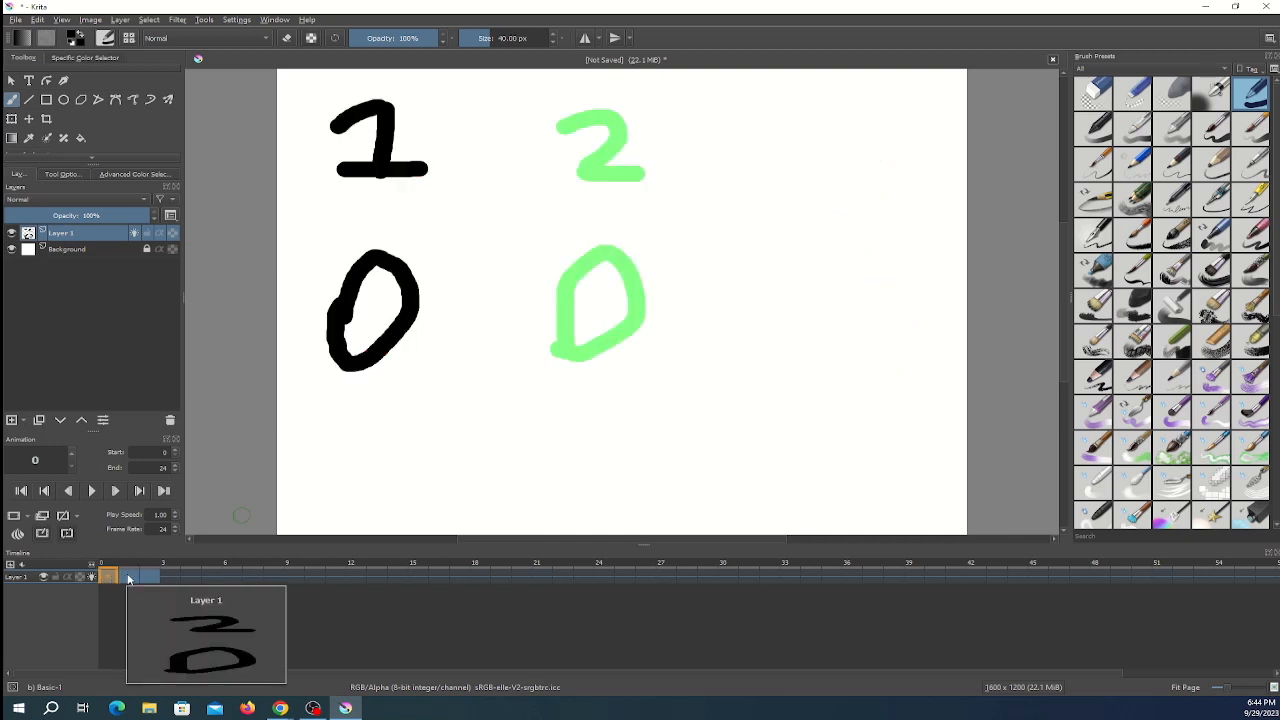
# Step through frames 0, 1 and 2 of Layer 1 to compare the drawings and their onion skins.
pyautogui.click(128, 580)
pyautogui.click(156, 575)
pyautogui.click(104, 577)
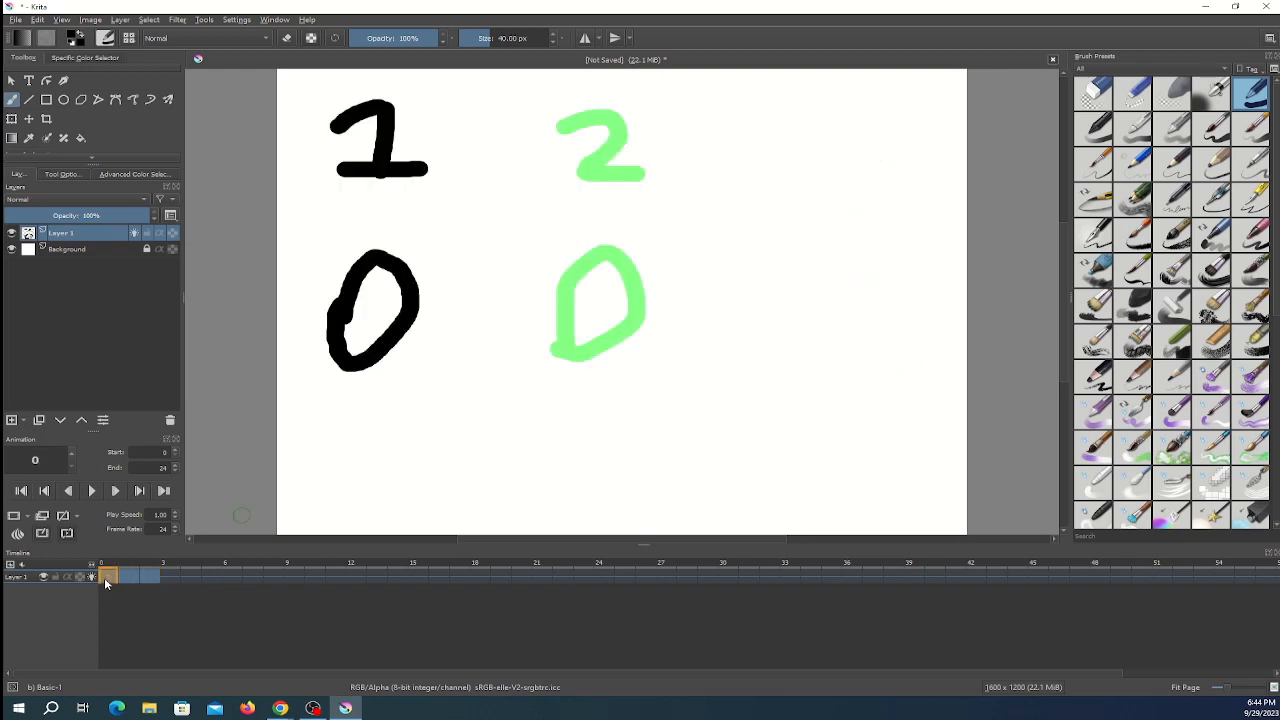
pyautogui.click(130, 578)
pyautogui.click(152, 578)
pyautogui.click(116, 580)
pyautogui.click(142, 577)
pyautogui.click(114, 582)
pyautogui.click(147, 577)
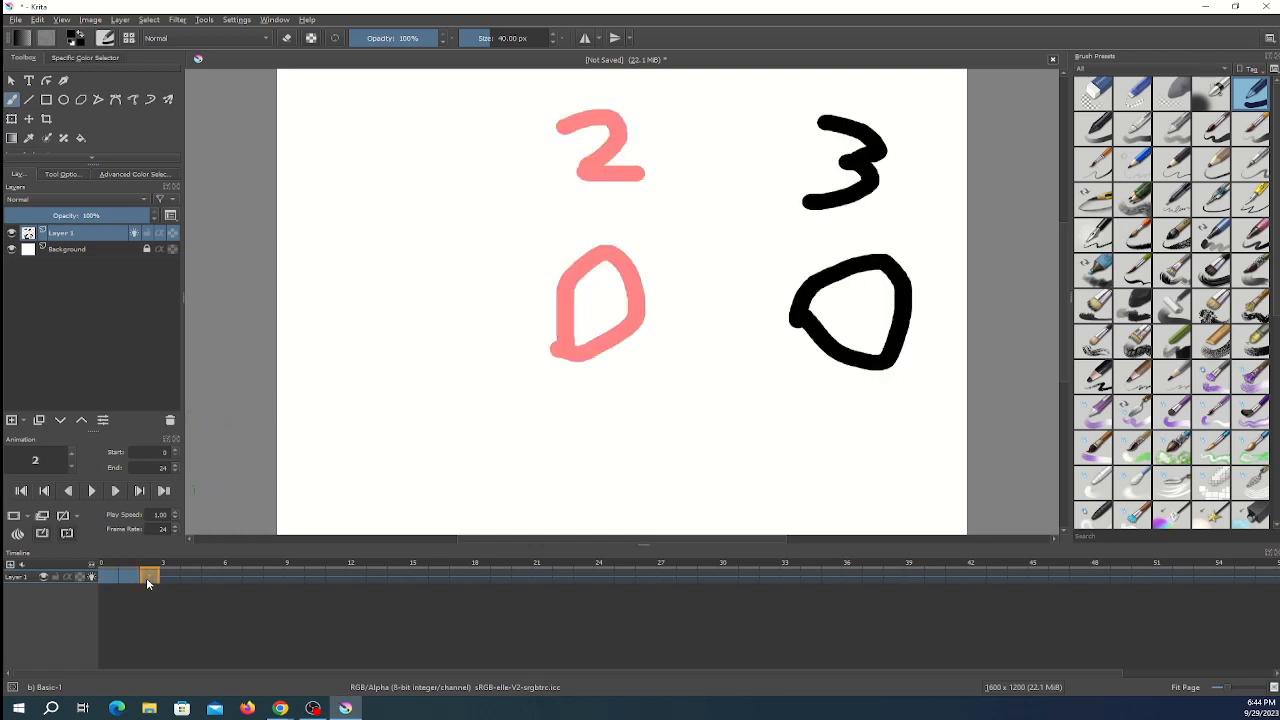
# Check frame 24 on the timeline, return to frame 0, and play the animation through to judge its timing.
pyautogui.click(603, 577)
pyautogui.click(103, 577)
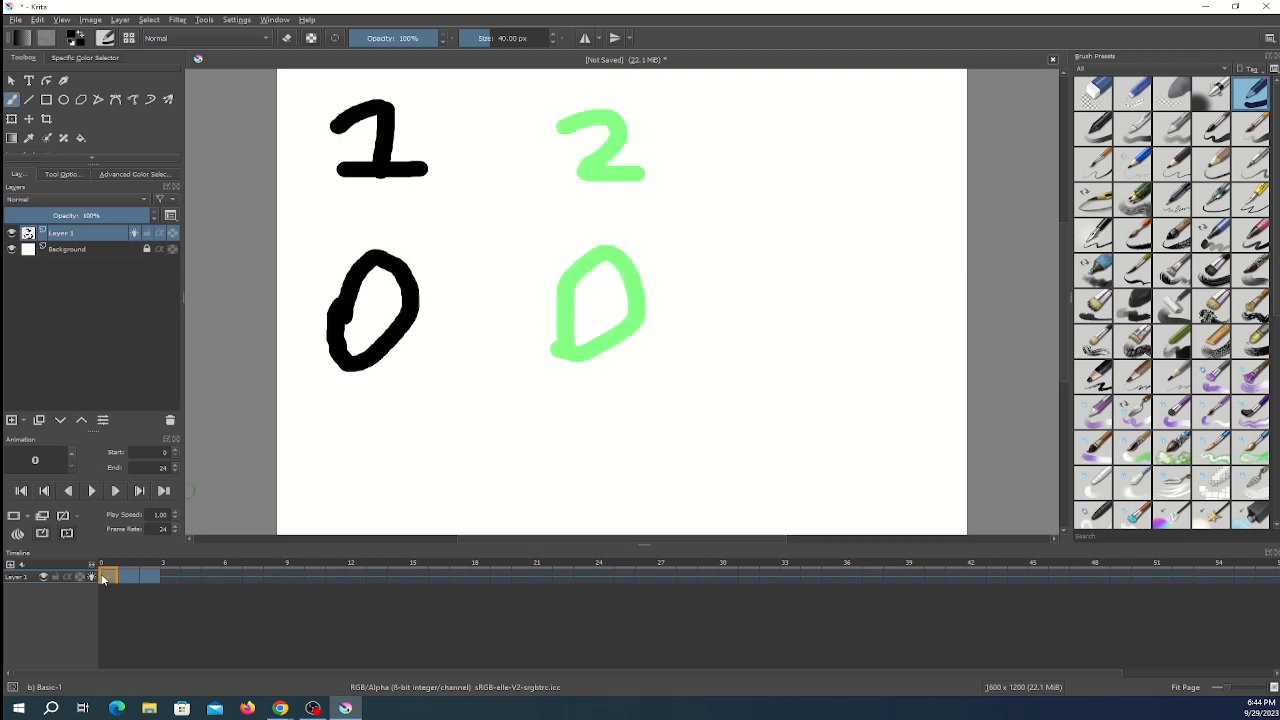
pyautogui.click(89, 490)
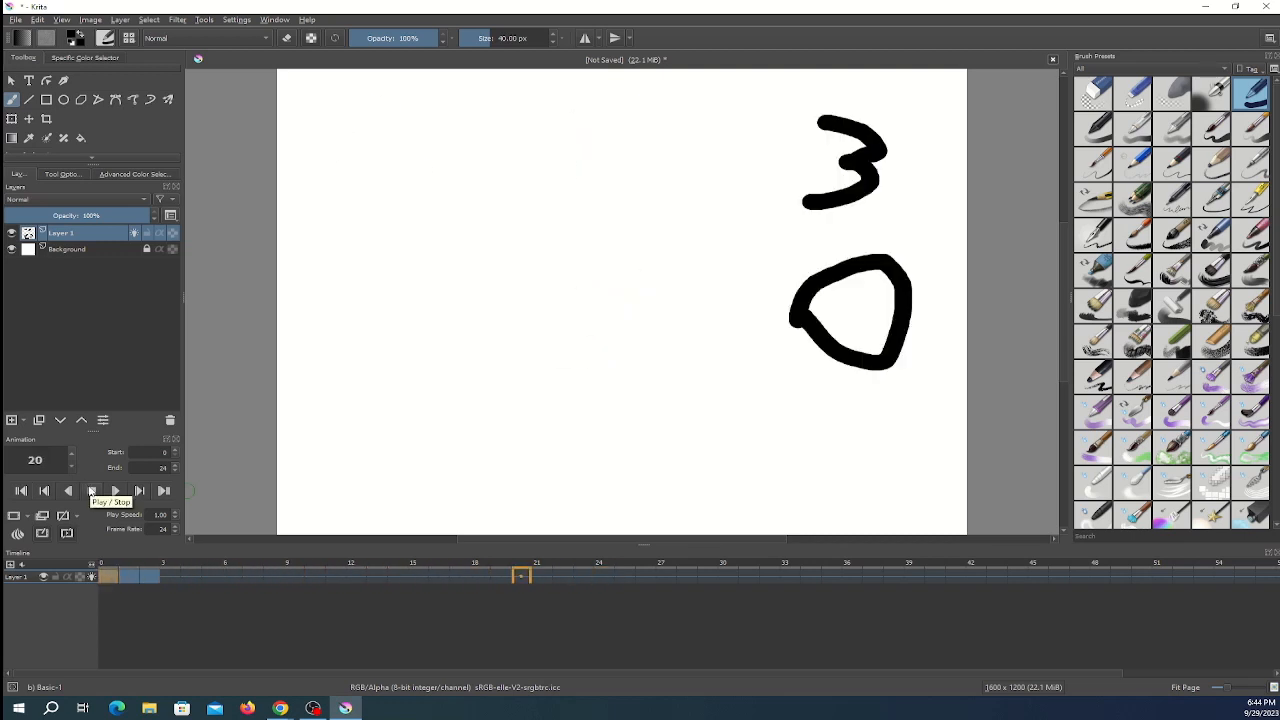
pyautogui.click(91, 491)
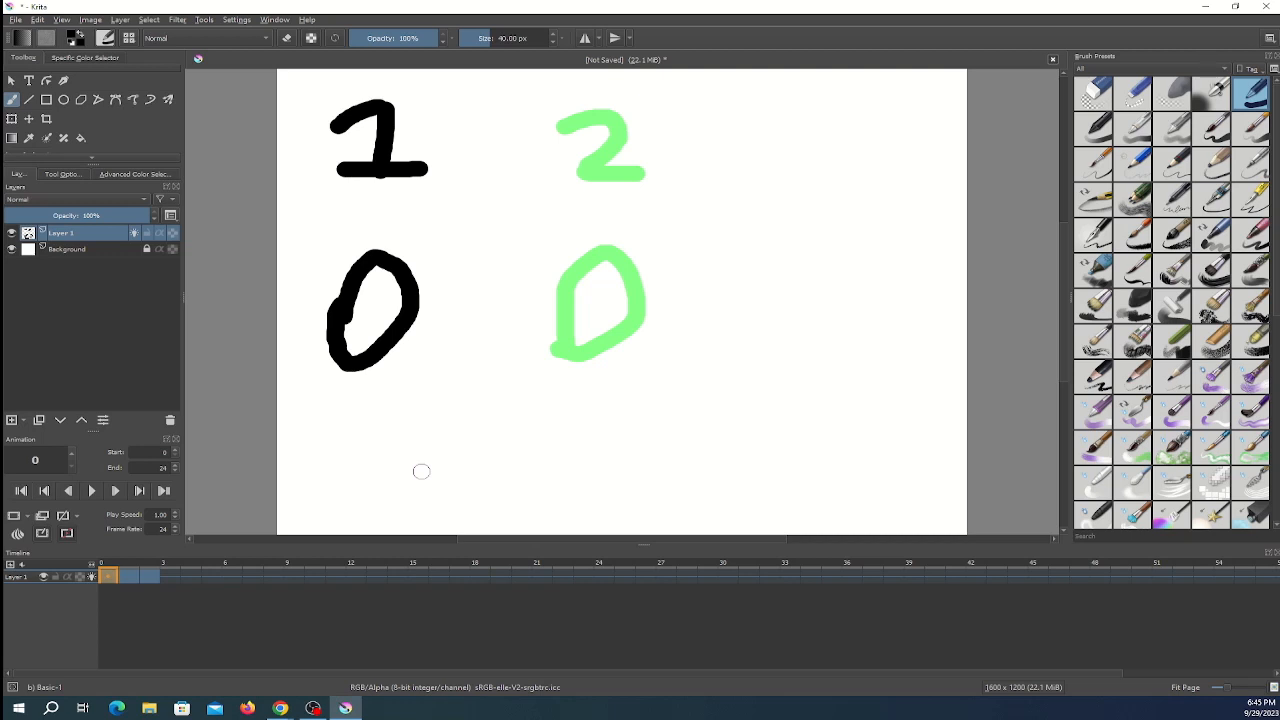
# Insert a hold frame after the keyframe at frame 0 of Layer 1.
pyautogui.click(130, 577)
pyautogui.click(146, 577)
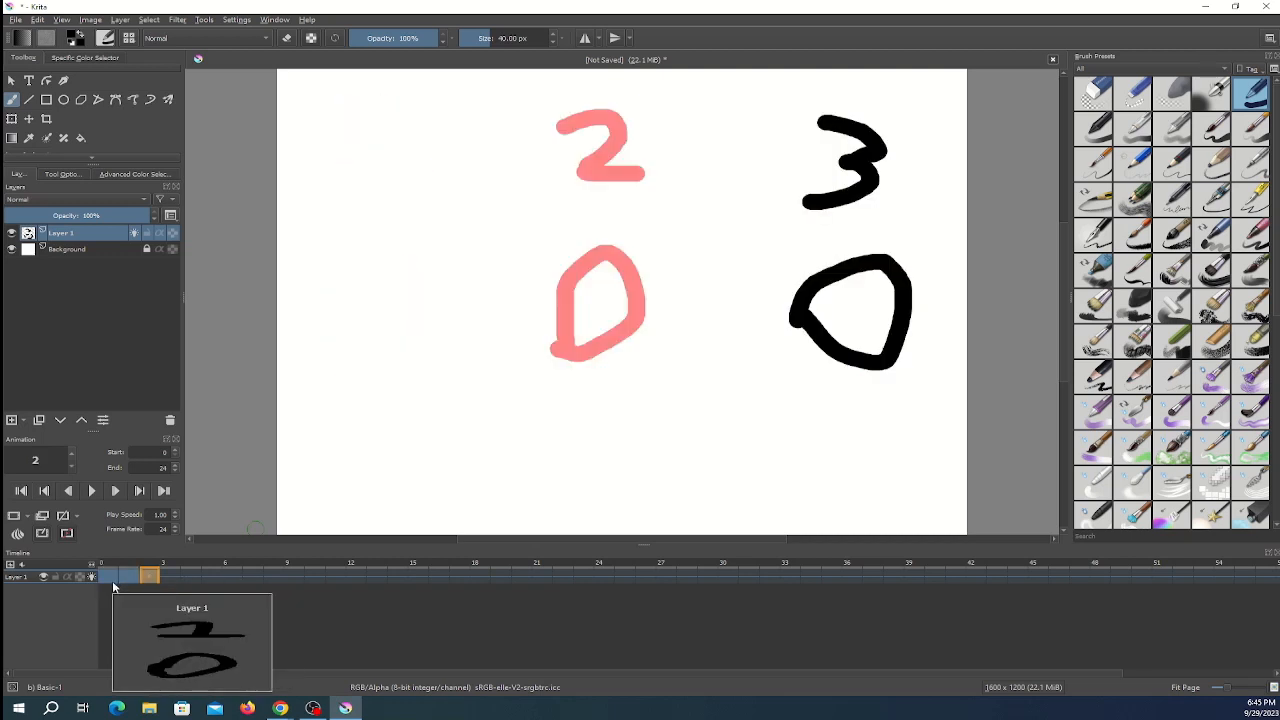
pyautogui.click(110, 577)
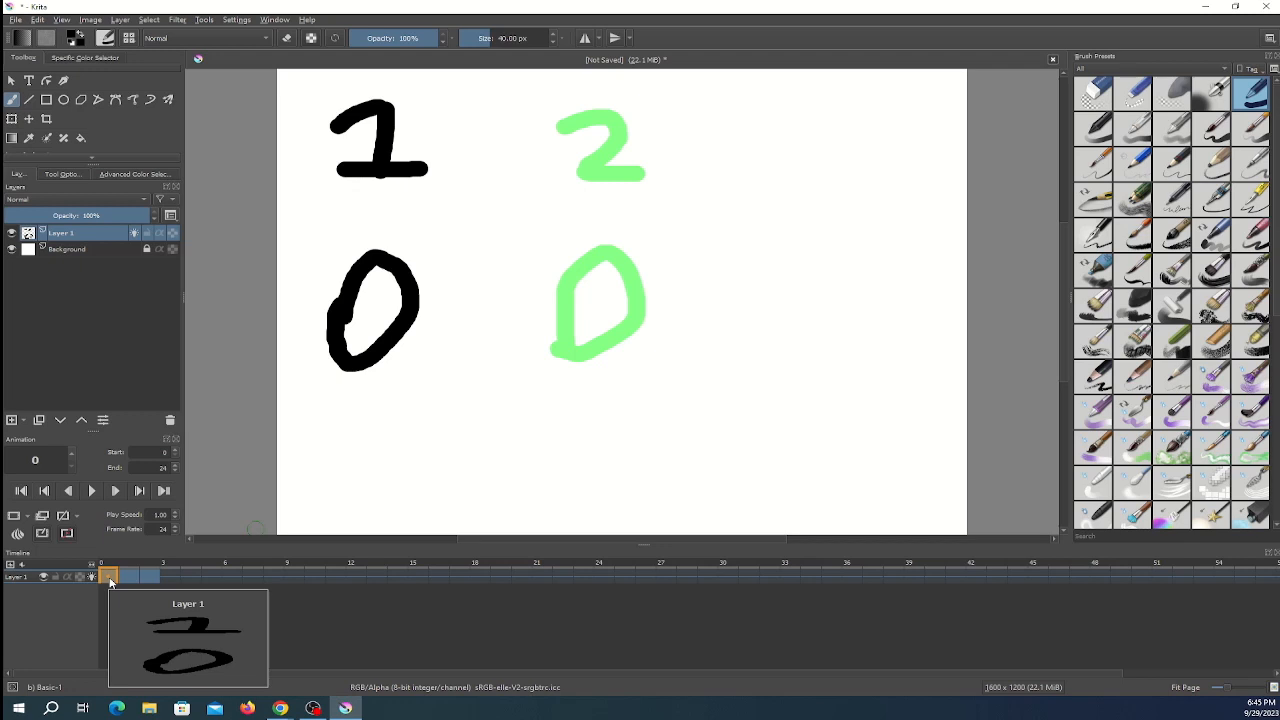
pyautogui.rightClick(110, 579)
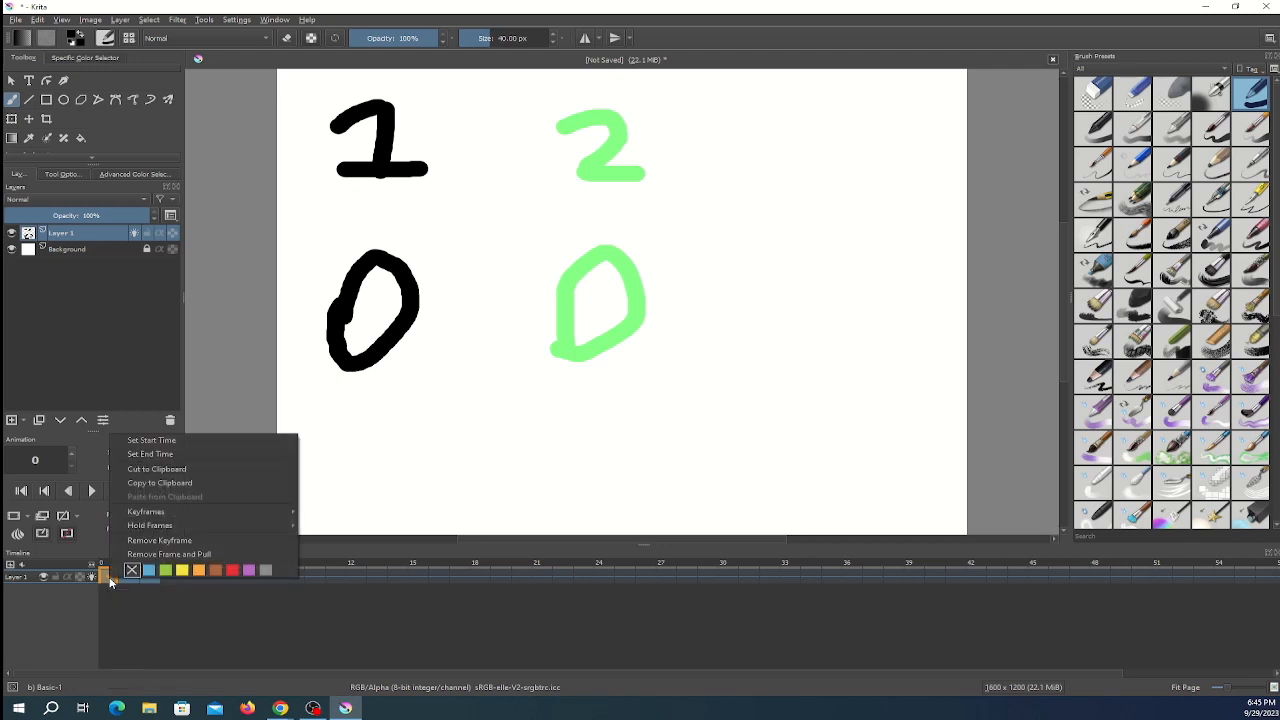
pyautogui.moveTo(148, 529)
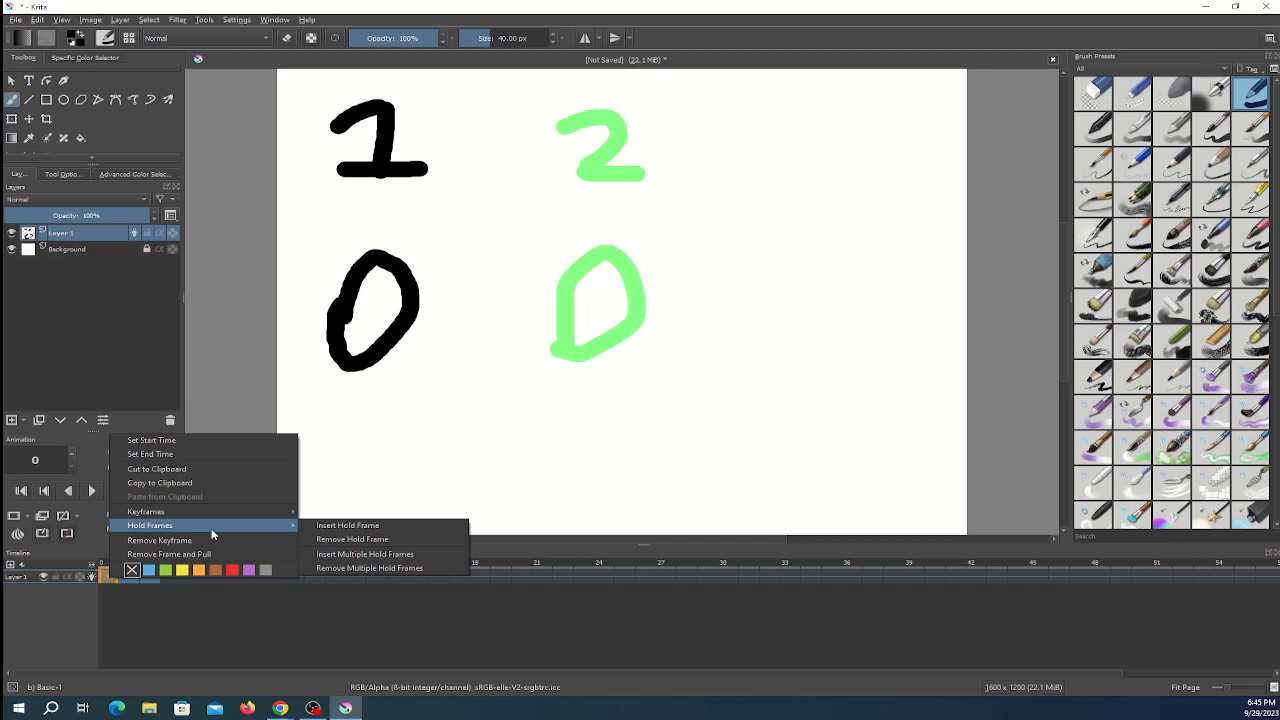
pyautogui.click(420, 530)
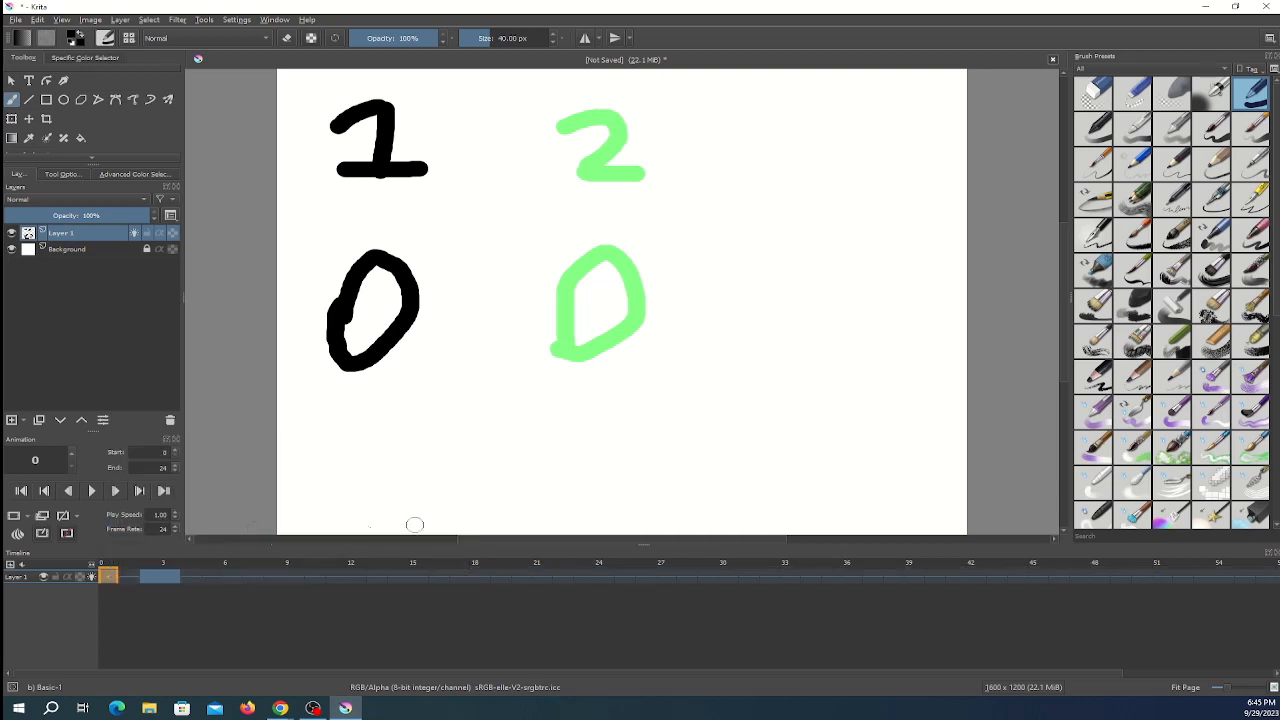
# Compare frames 0 to 3 on the timeline to examine how long the first drawing is held.
pyautogui.click(126, 578)
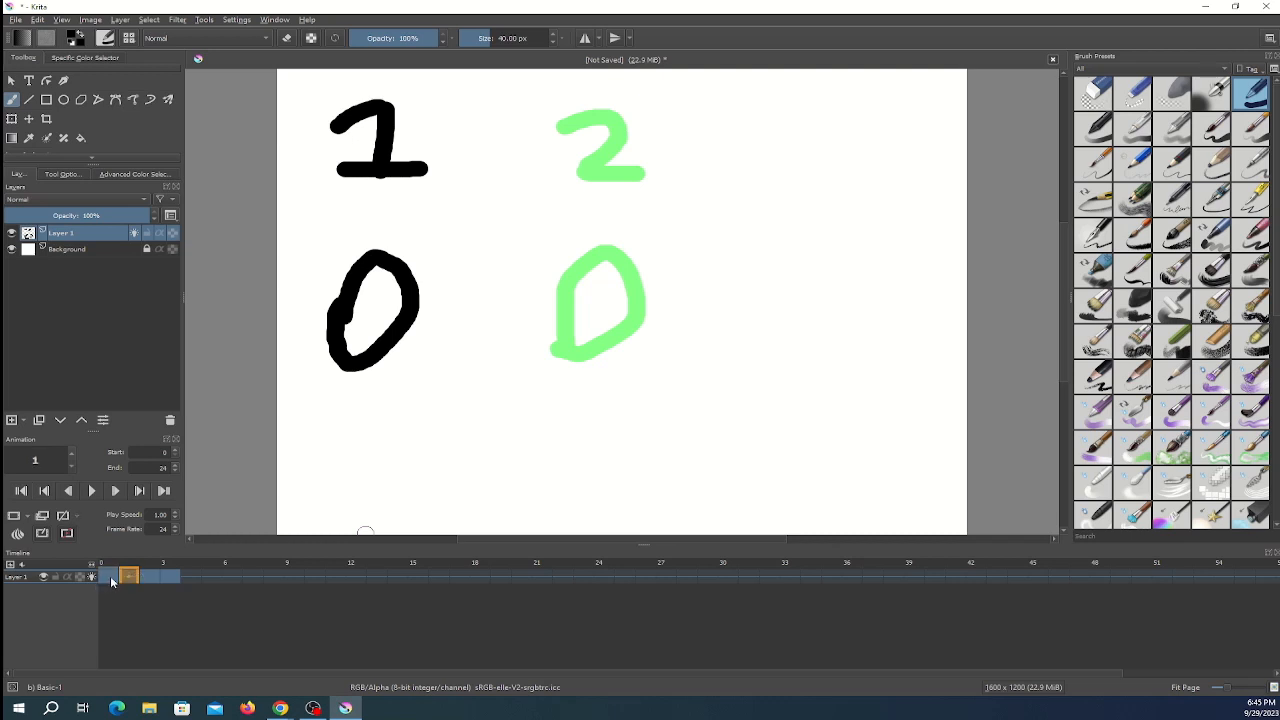
pyautogui.click(111, 579)
pyautogui.click(124, 579)
pyautogui.click(104, 580)
pyautogui.click(122, 581)
pyautogui.click(147, 580)
pyautogui.click(170, 580)
pyautogui.click(148, 582)
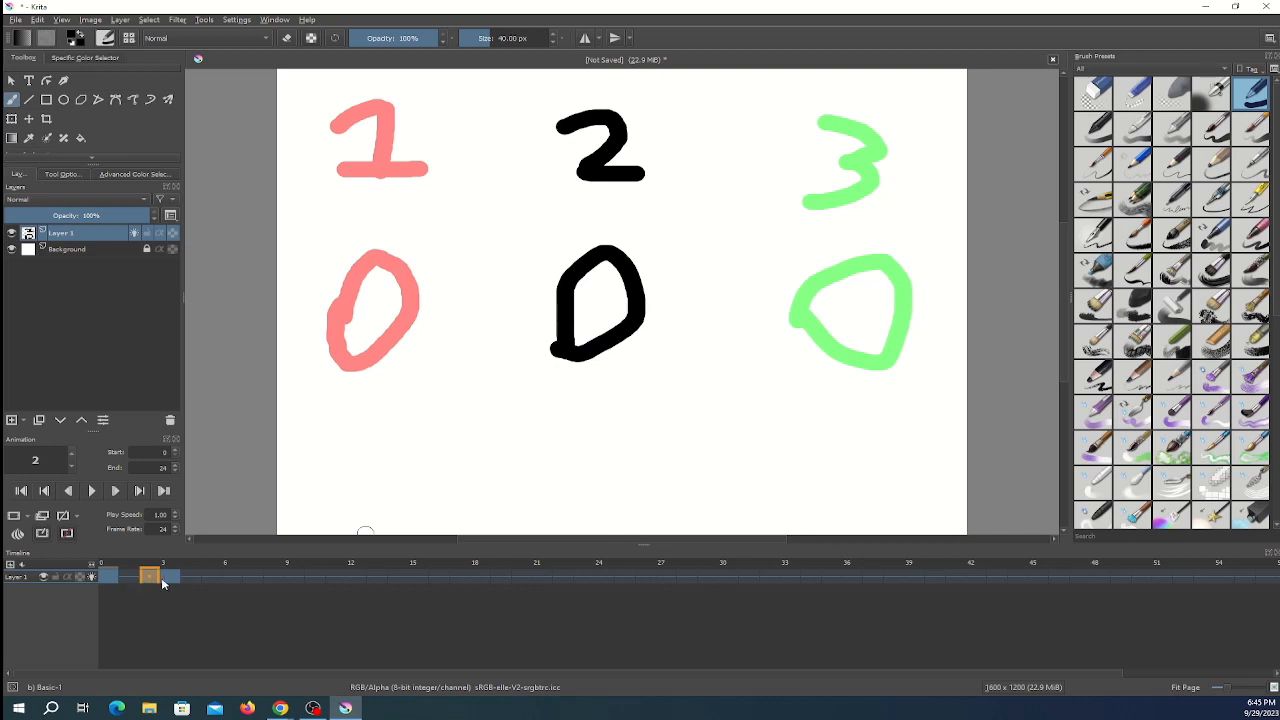
# Play the animation from frame 0 to preview the held first drawing, and stop playback.
pyautogui.click(108, 578)
pyautogui.click(86, 491)
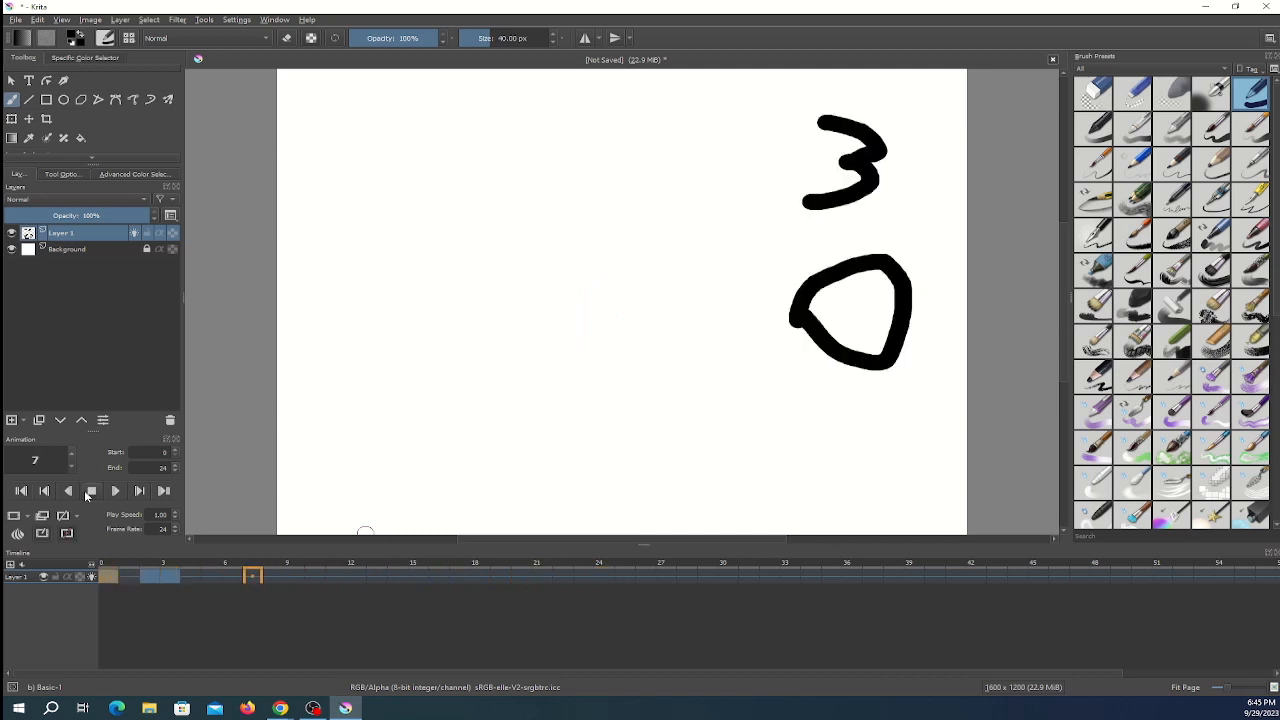
pyautogui.click(88, 492)
# Insert a hold frame after the keyframe at frame 2 of Layer 1.
pyautogui.click(152, 580)
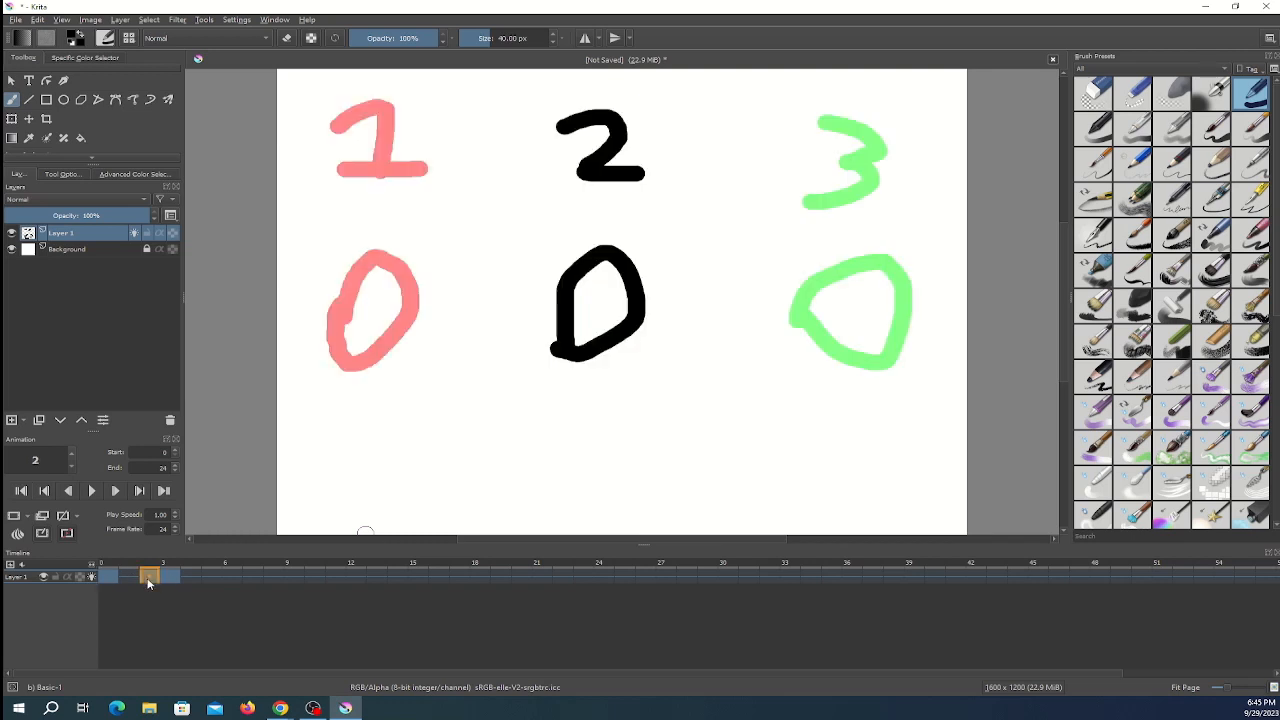
pyautogui.rightClick(148, 578)
pyautogui.moveTo(214, 527)
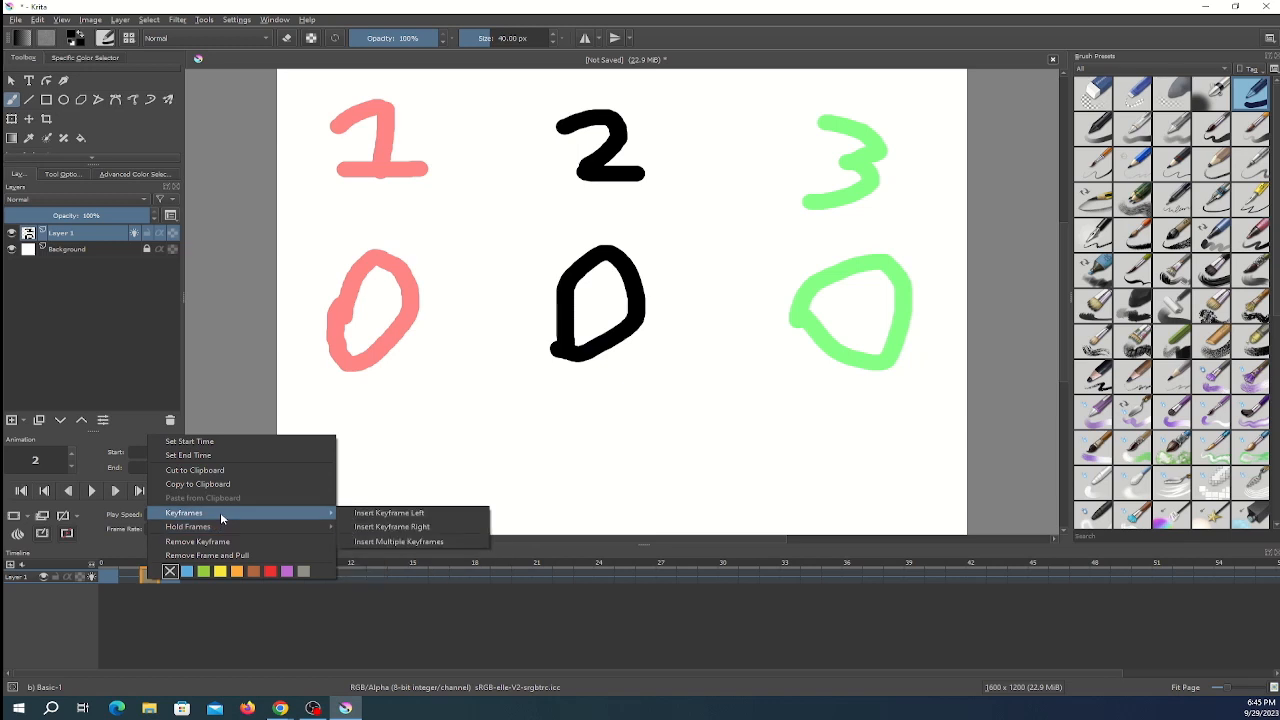
pyautogui.moveTo(286, 529)
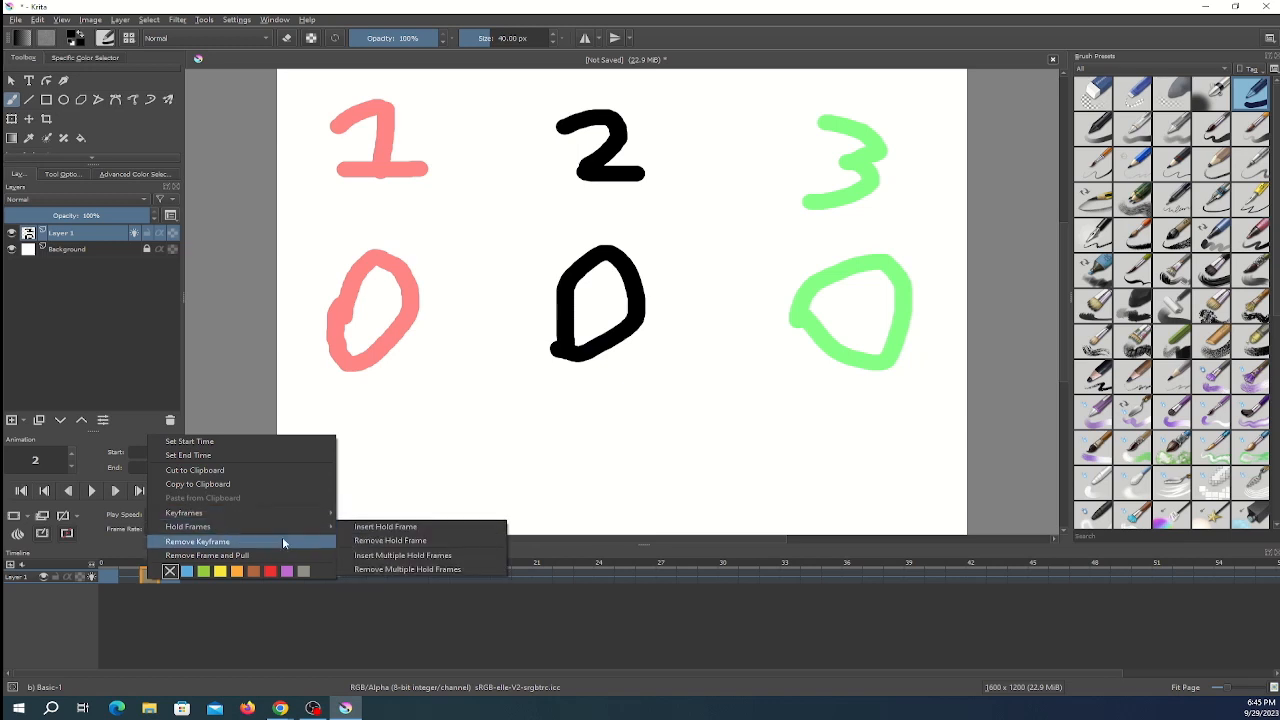
pyautogui.click(357, 526)
# Insert a hold frame after the keyframe at frame 4 of Layer 1.
pyautogui.click(191, 576)
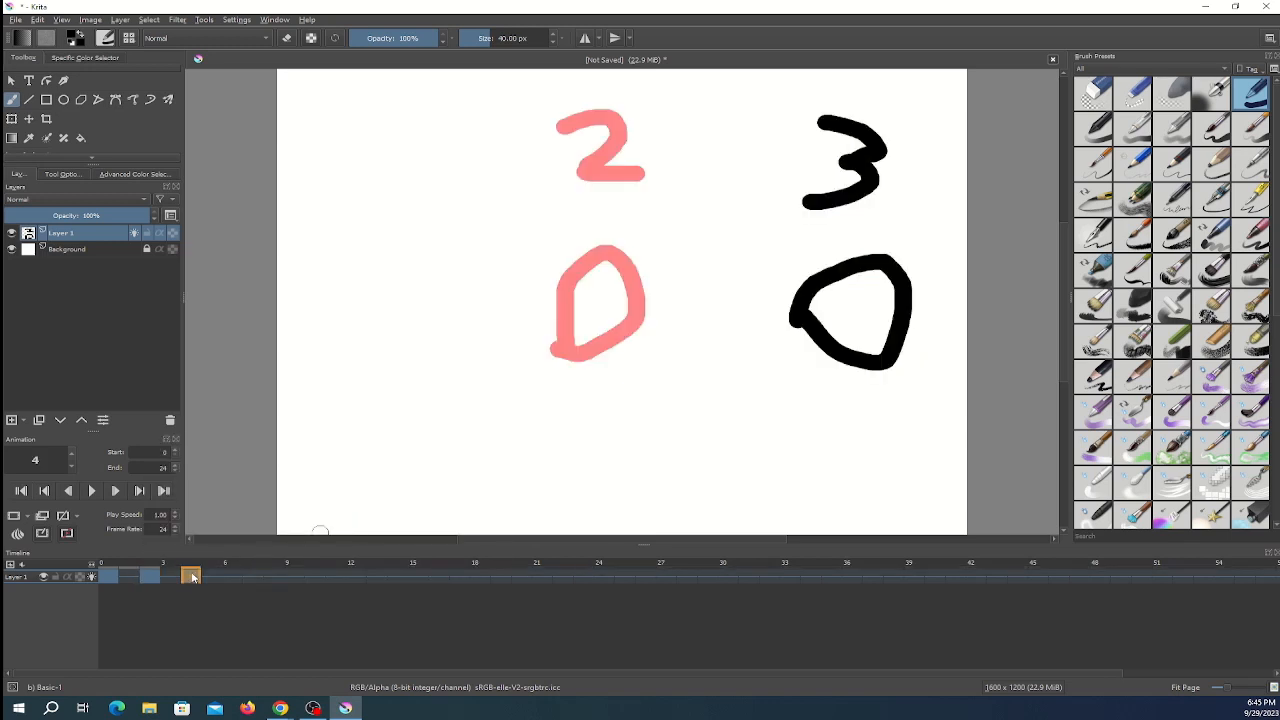
pyautogui.rightClick(190, 576)
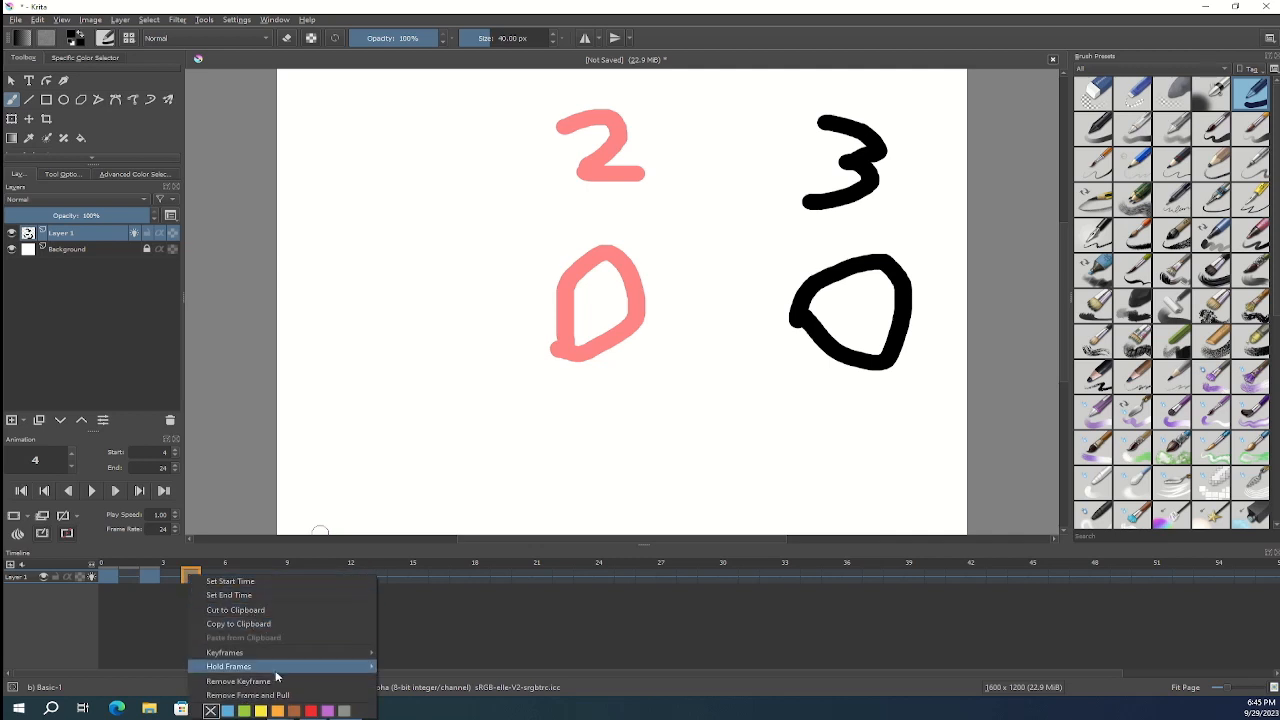
pyautogui.moveTo(277, 652)
pyautogui.click(404, 666)
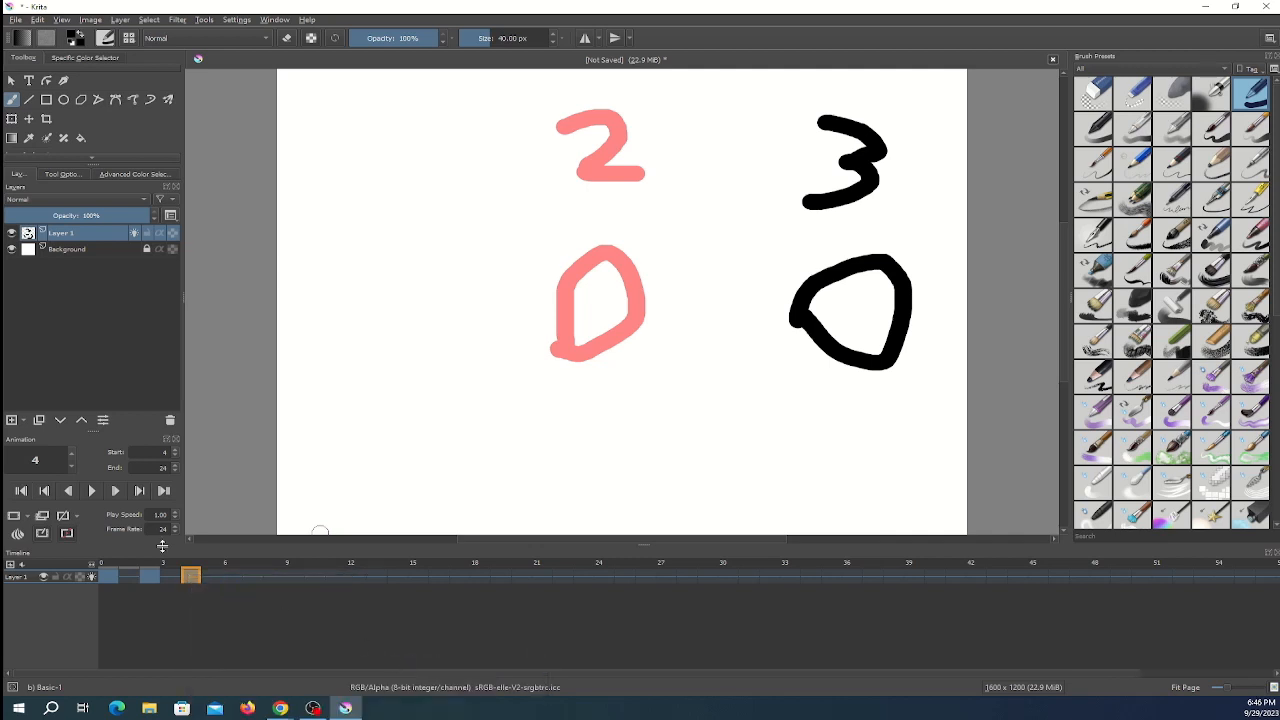
# Compare the keyframes at frames 2 and 4 on the timeline and return to frame 0.
pyautogui.rightClick(191, 577)
pyautogui.click(152, 576)
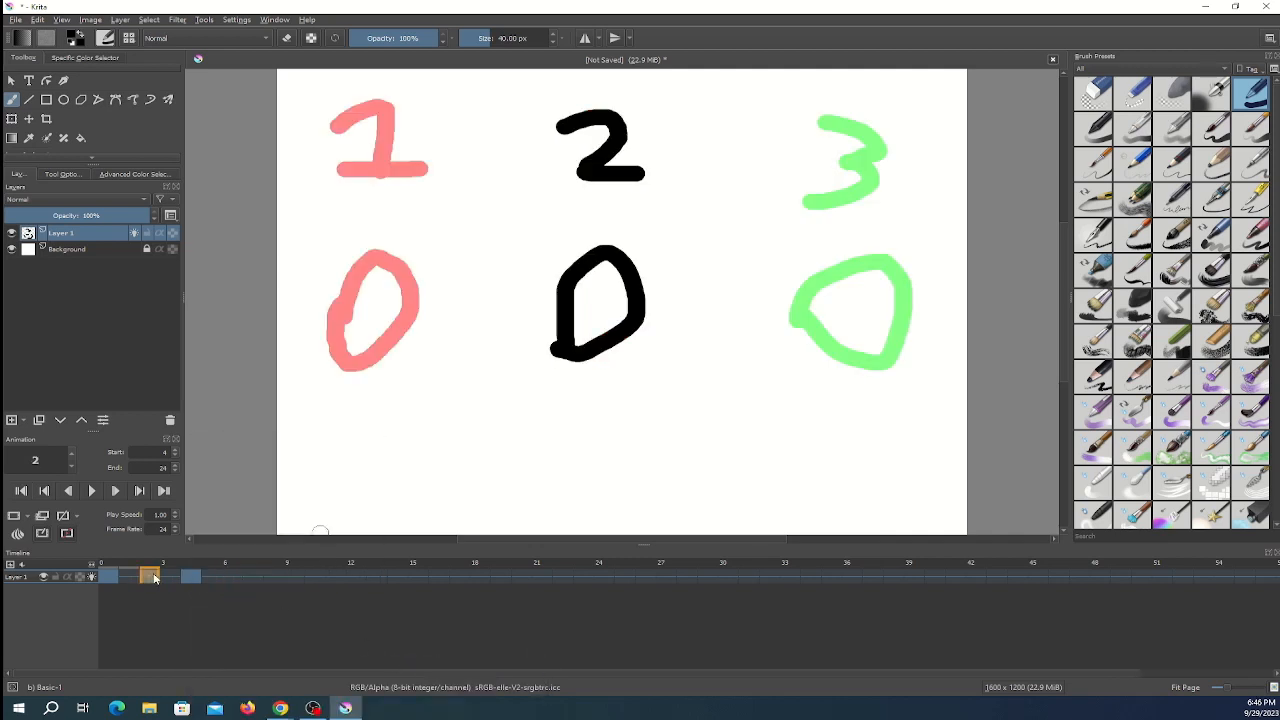
pyautogui.click(196, 577)
pyautogui.click(109, 579)
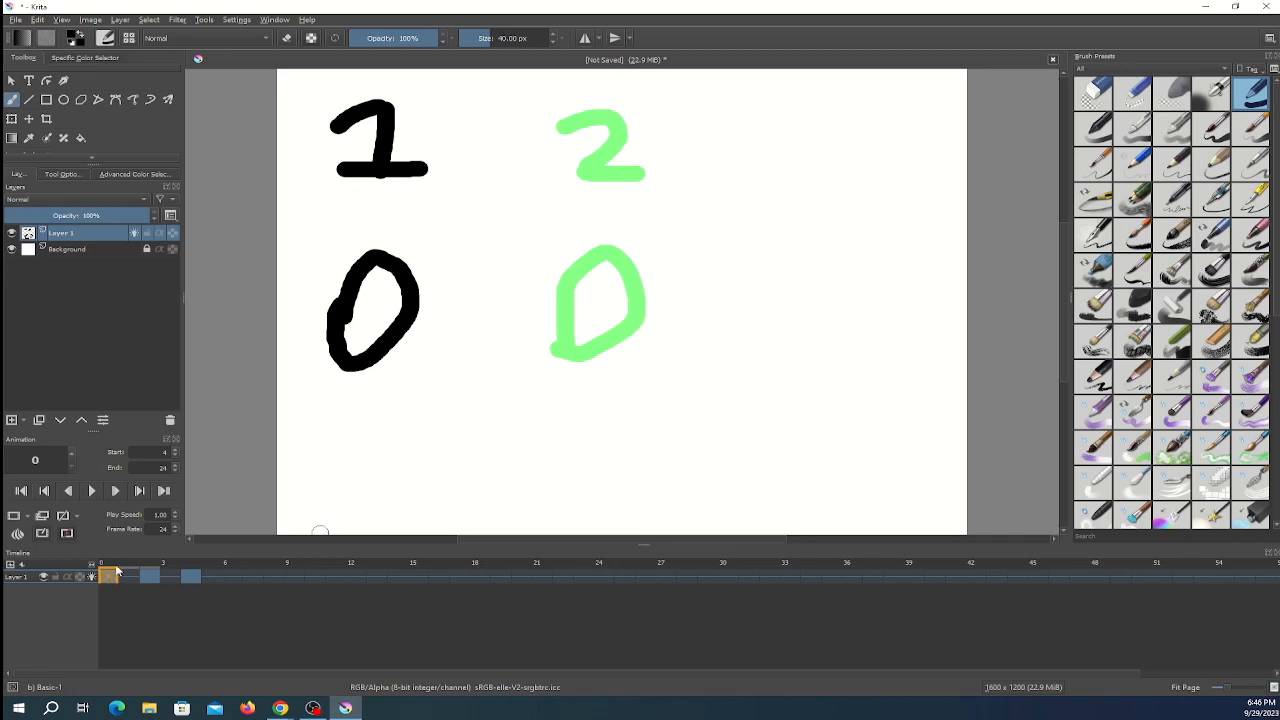
pyautogui.click(112, 490)
pyautogui.click(68, 490)
# Preview the animation, set the playback start frame to 0, and play it again.
pyautogui.click(91, 490)
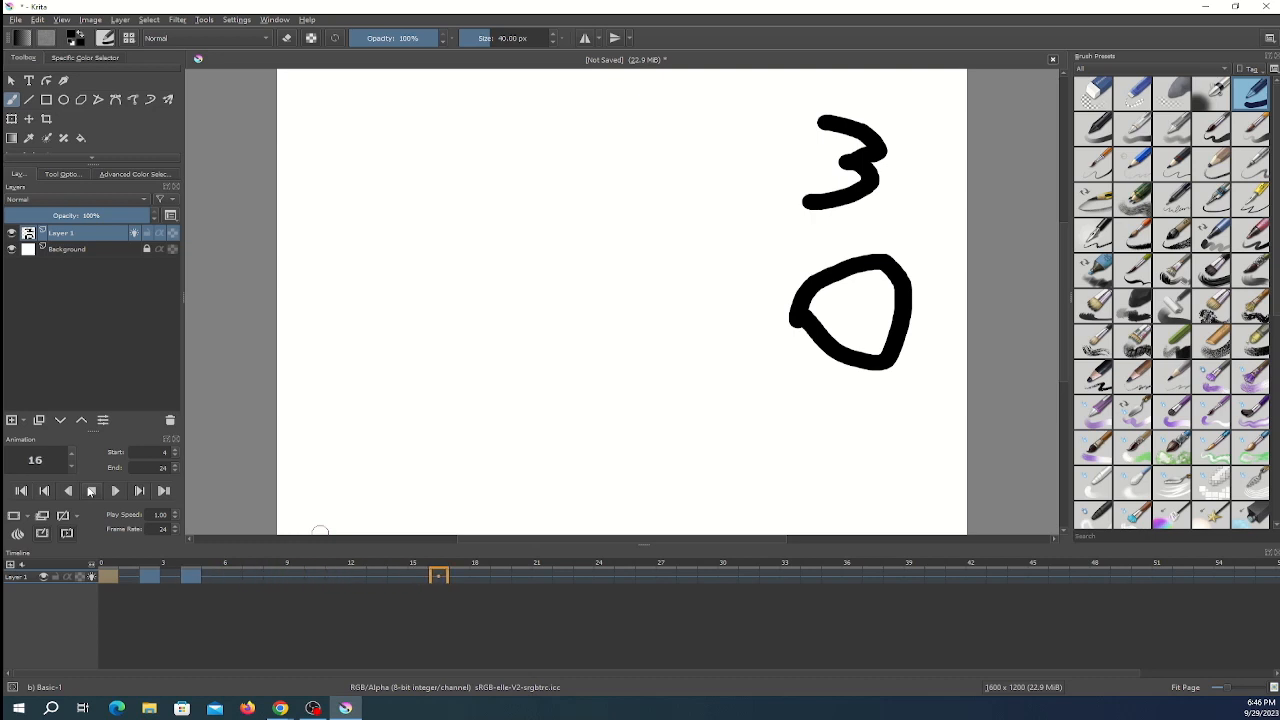
pyautogui.click(91, 490)
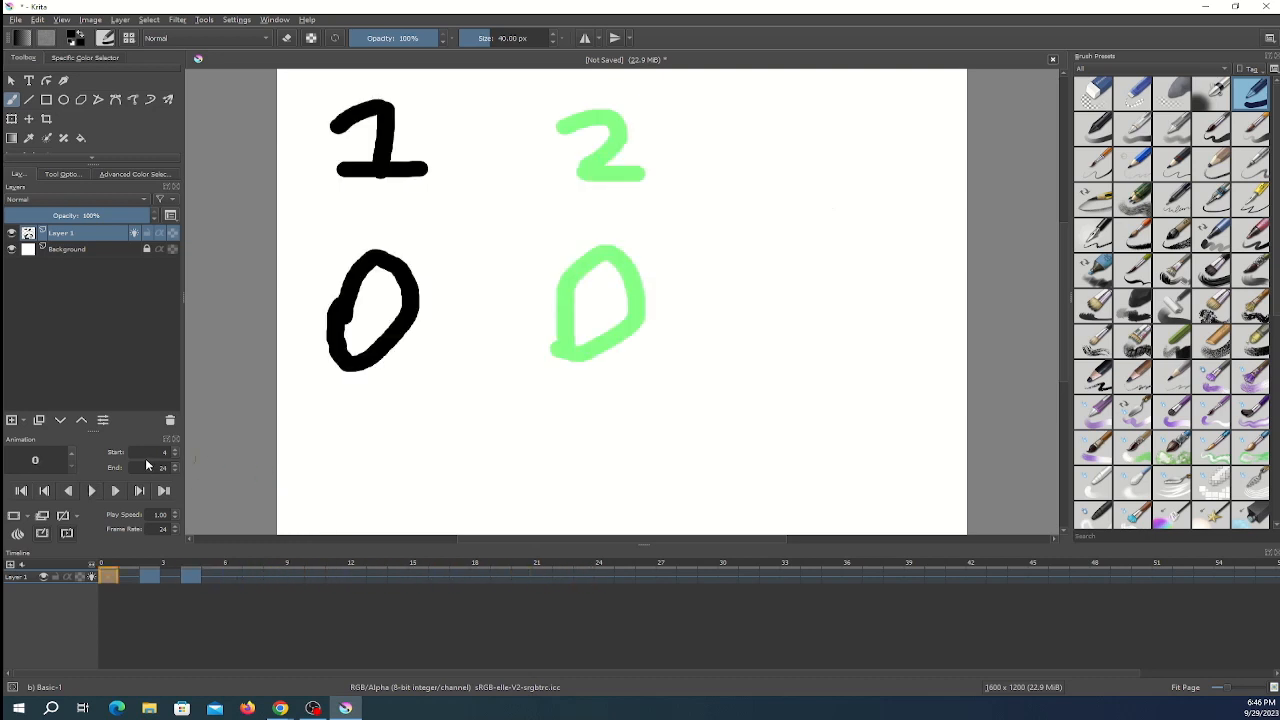
pyautogui.click(91, 490)
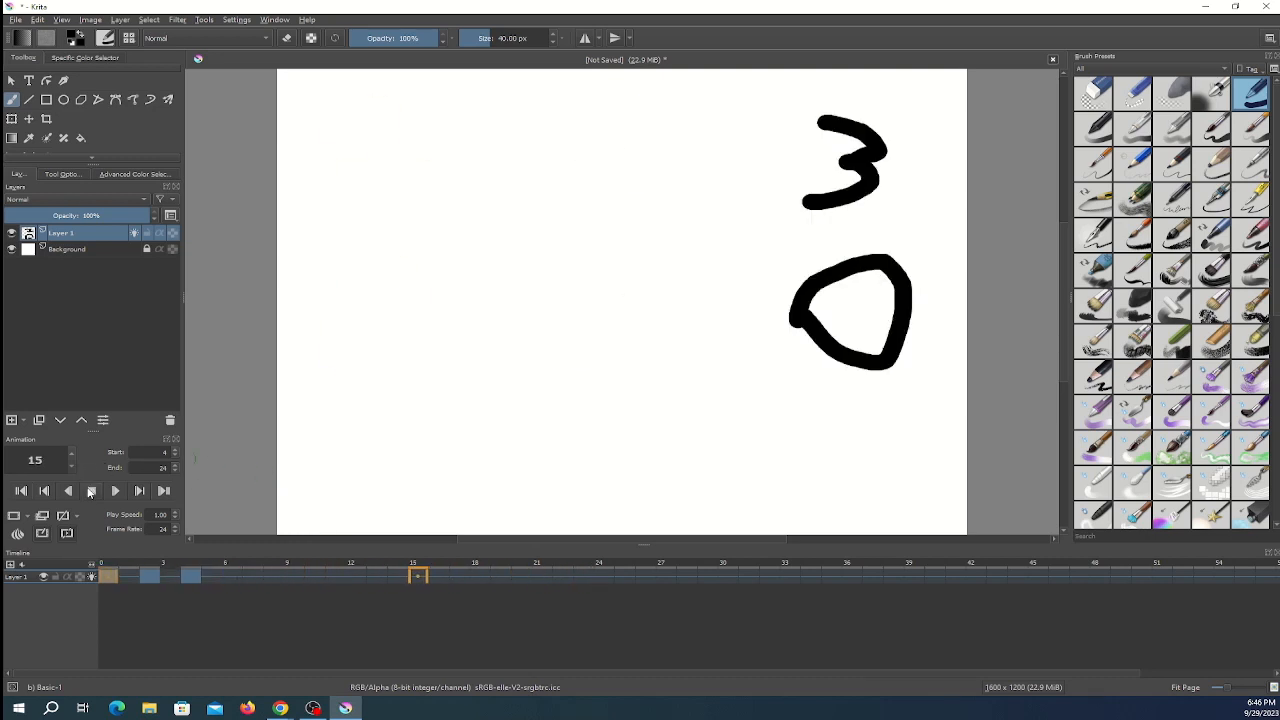
pyautogui.click(91, 490)
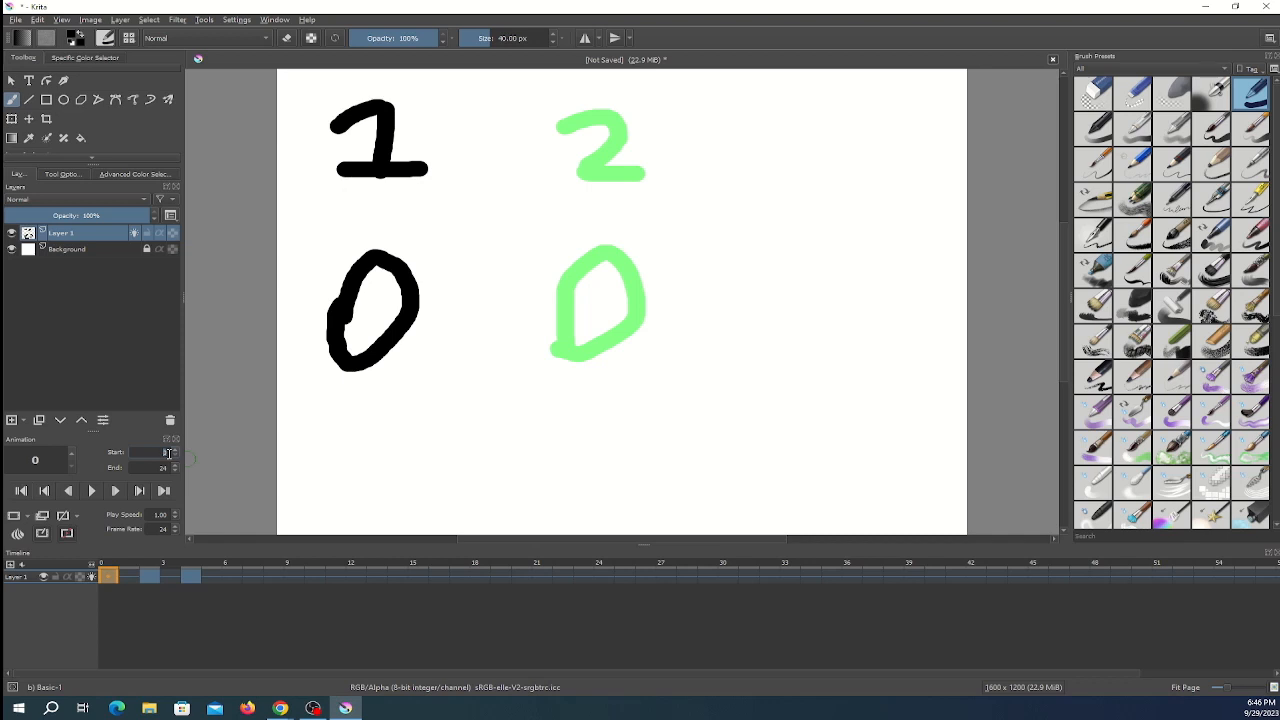
pyautogui.click(87, 492)
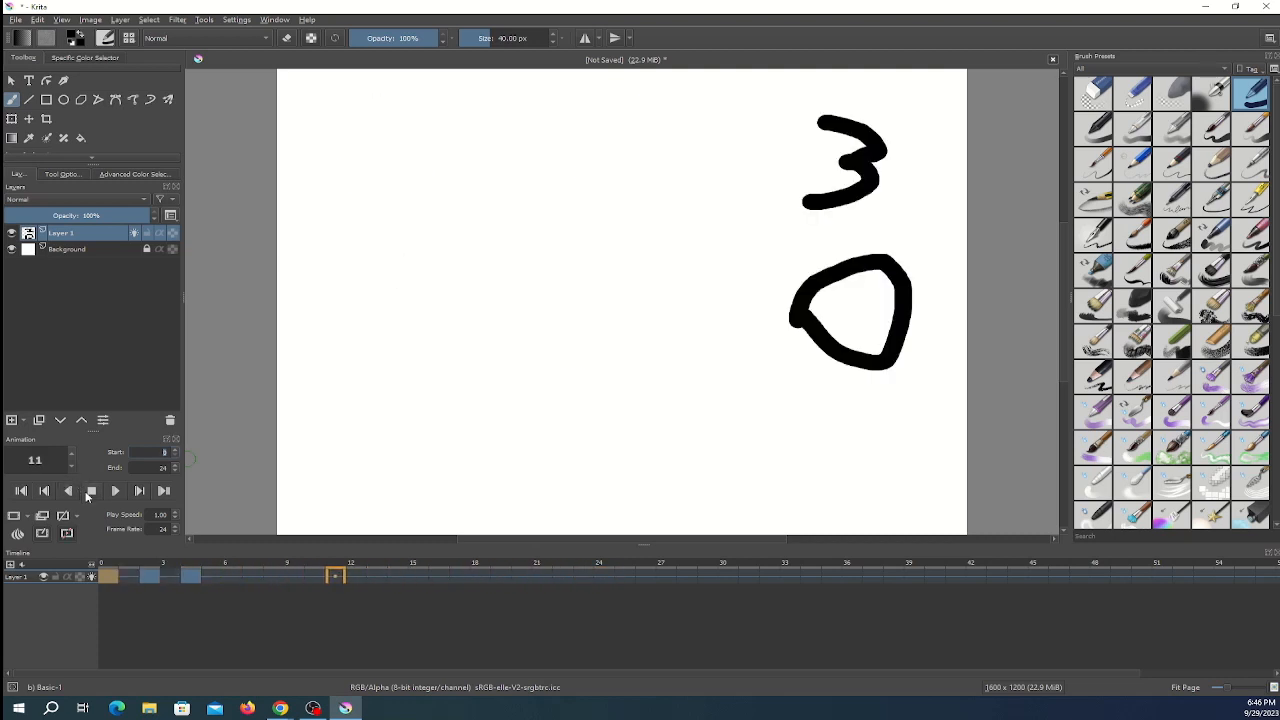
pyautogui.click(88, 492)
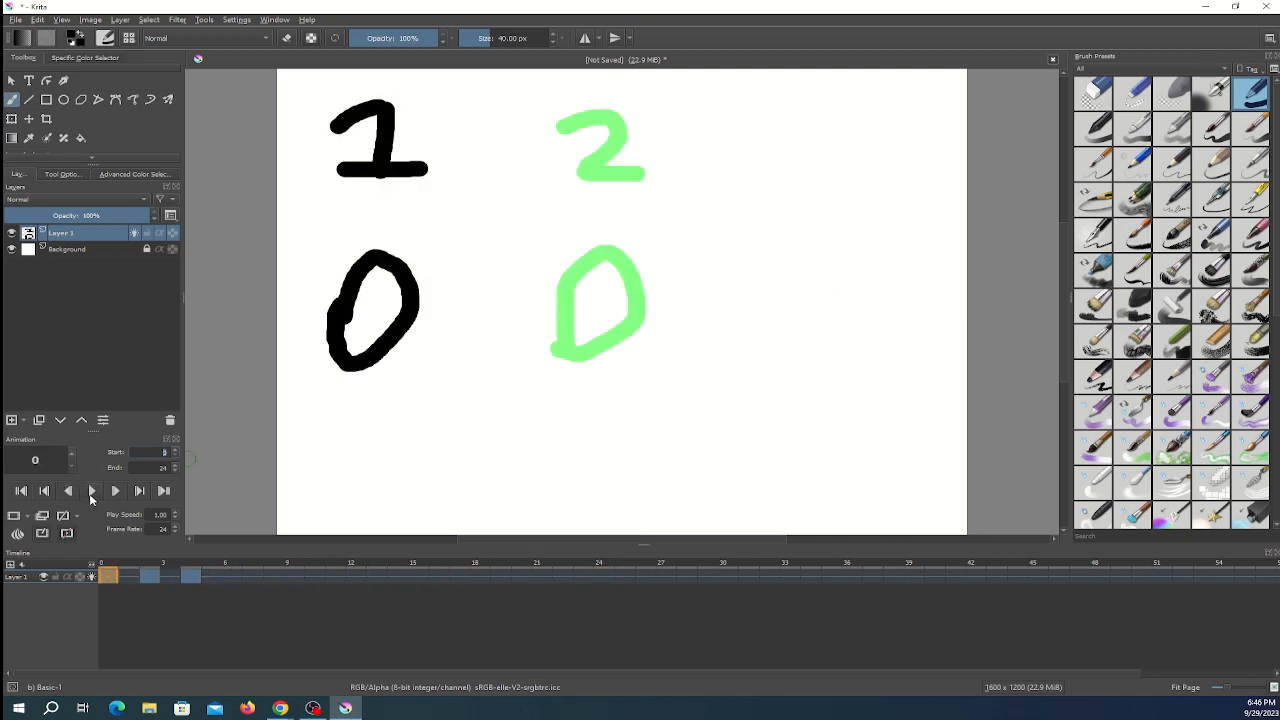
pyautogui.rightClick(110, 576)
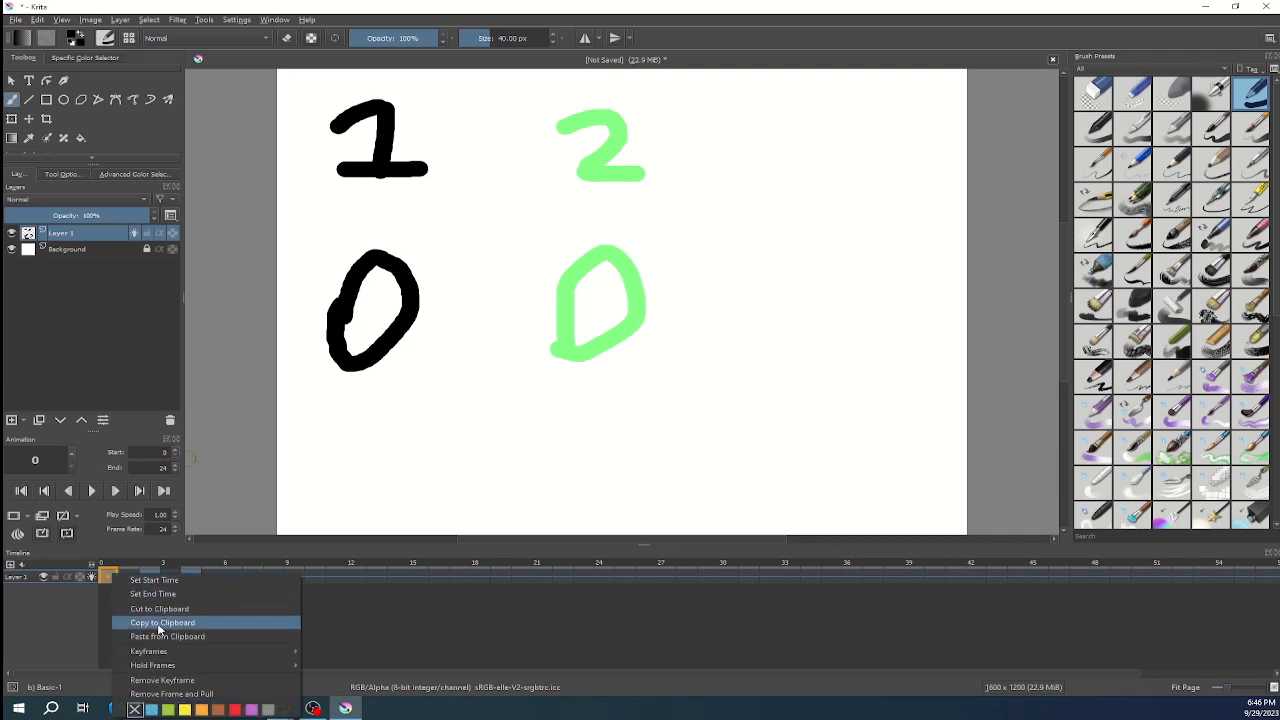
pyautogui.moveTo(172, 665)
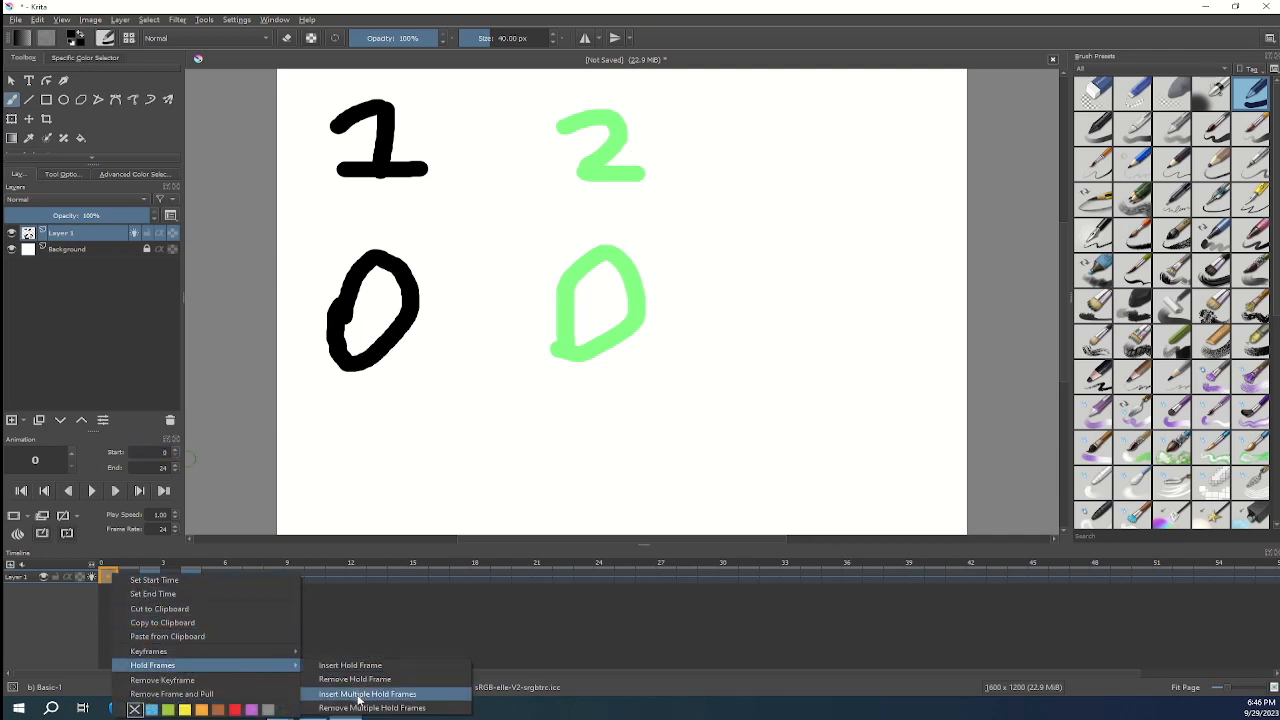
pyautogui.click(345, 693)
pyautogui.click(664, 368)
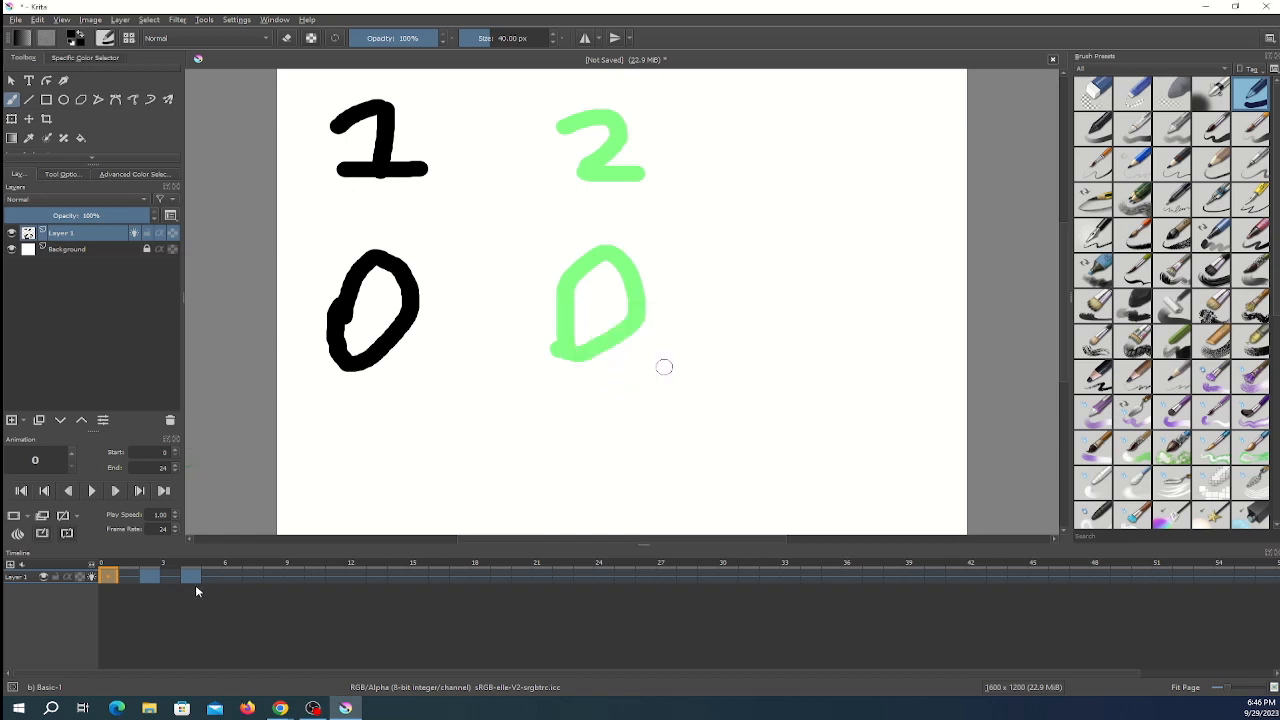
# Insert 2 hold frames at once after the keyframe at frame 0 of Layer 1.
pyautogui.rightClick(107, 579)
pyautogui.click(155, 581)
pyautogui.rightClick(110, 580)
pyautogui.rightClick(112, 580)
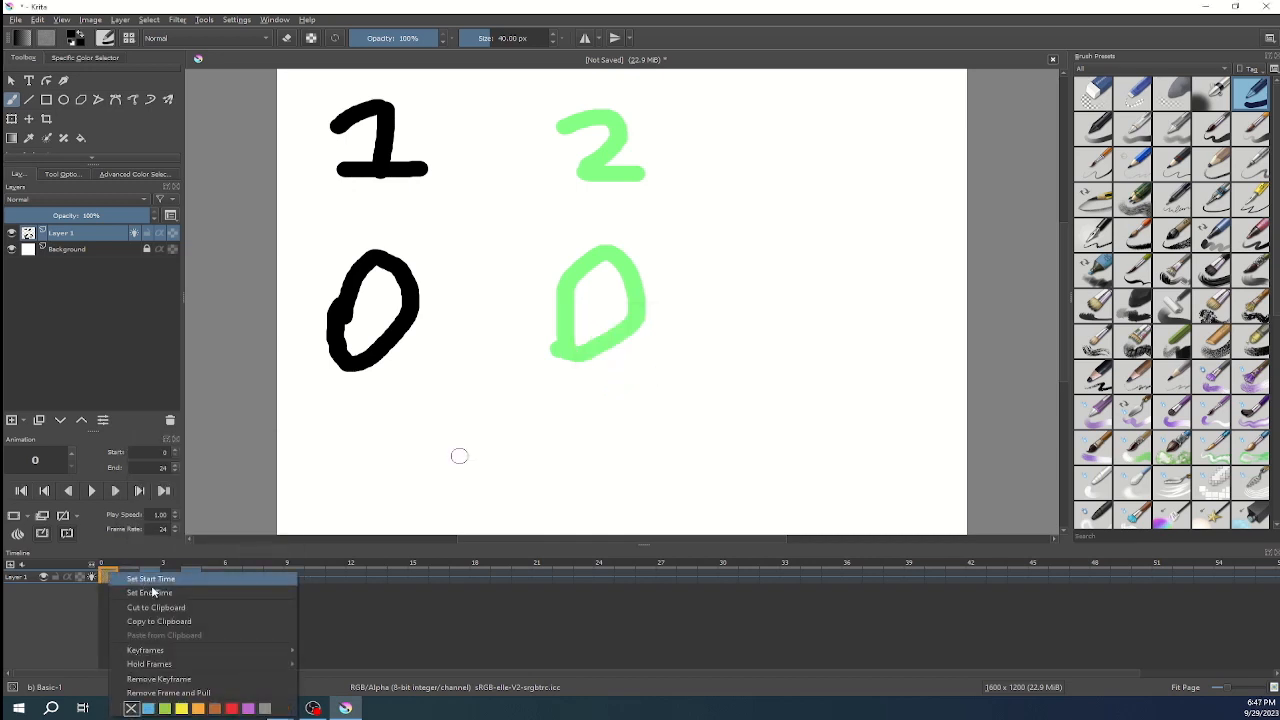
pyautogui.moveTo(229, 663)
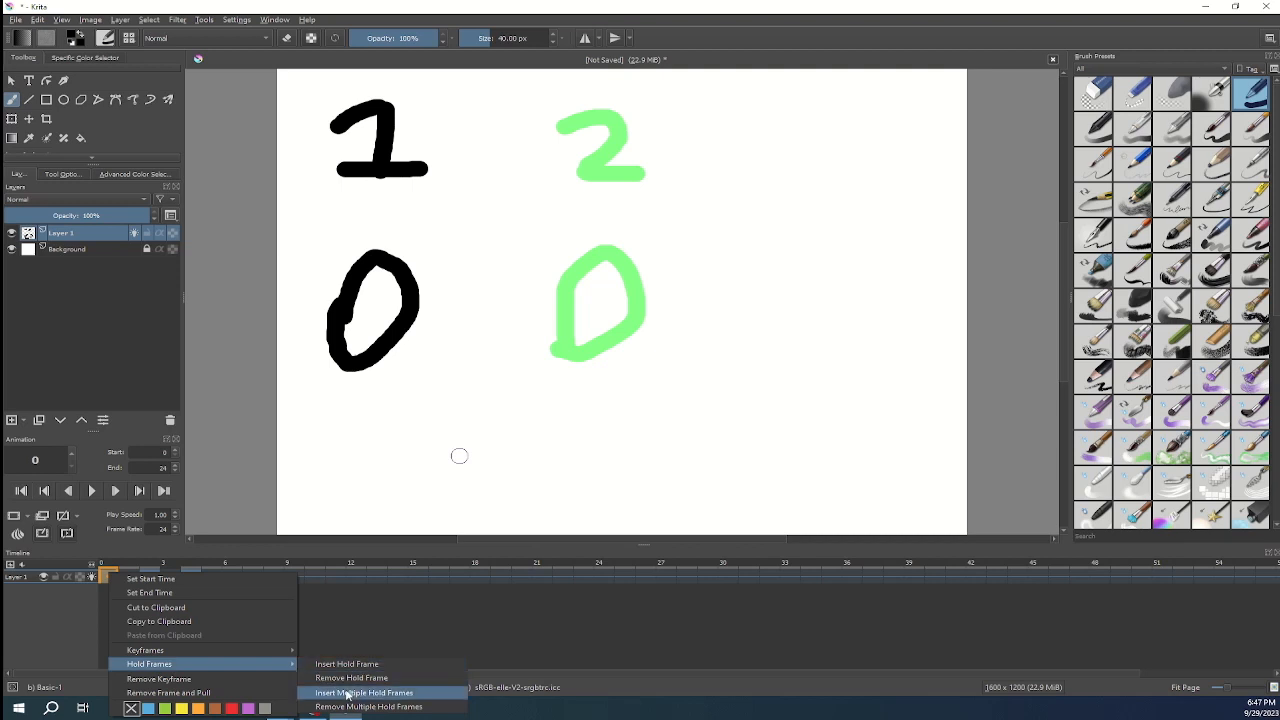
pyautogui.click(347, 693)
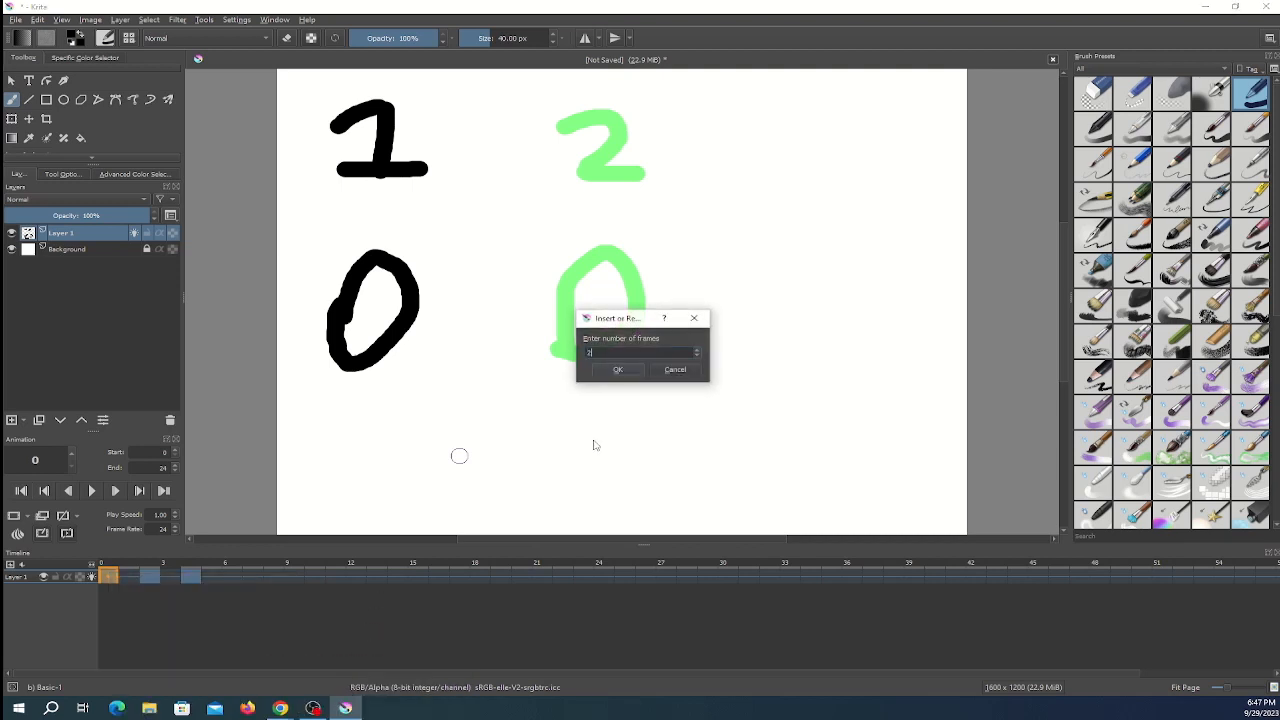
pyautogui.click(619, 369)
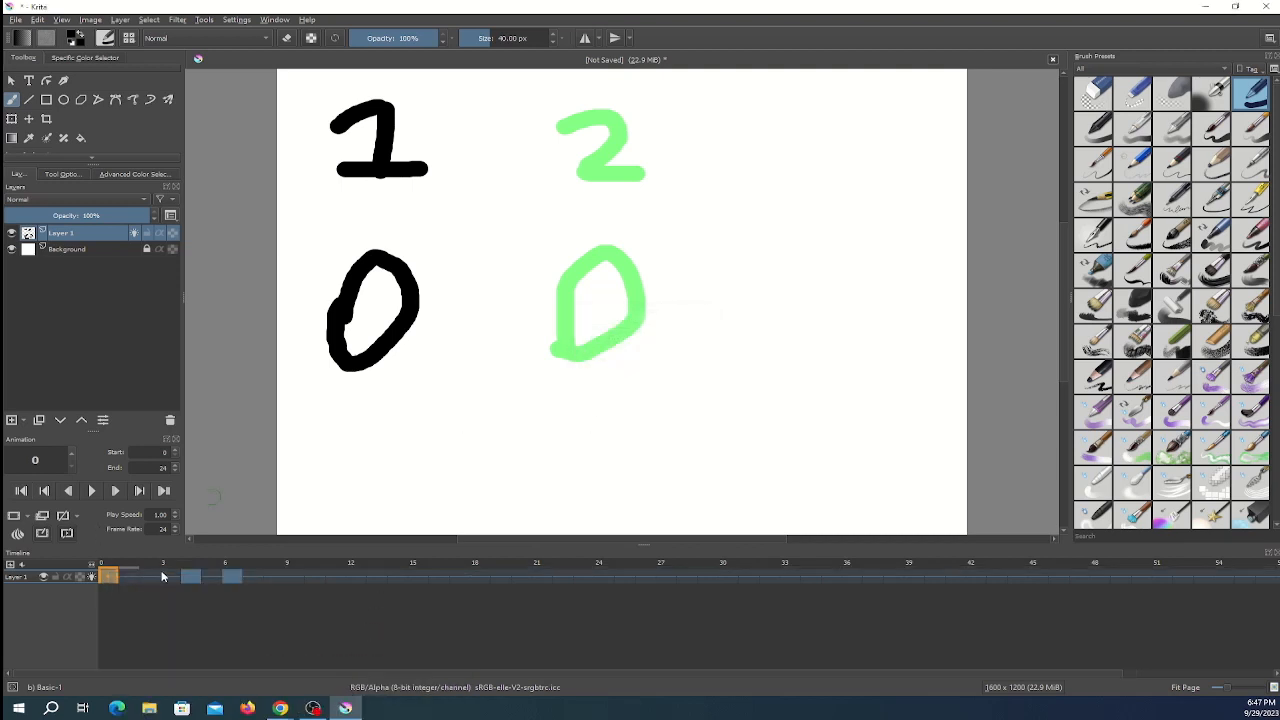
# Insert 2 hold frames at once after the keyframe at frame 4 of Layer 1.
pyautogui.moveTo(112, 577); pyautogui.dragTo(190, 577)
pyautogui.rightClick(190, 577)
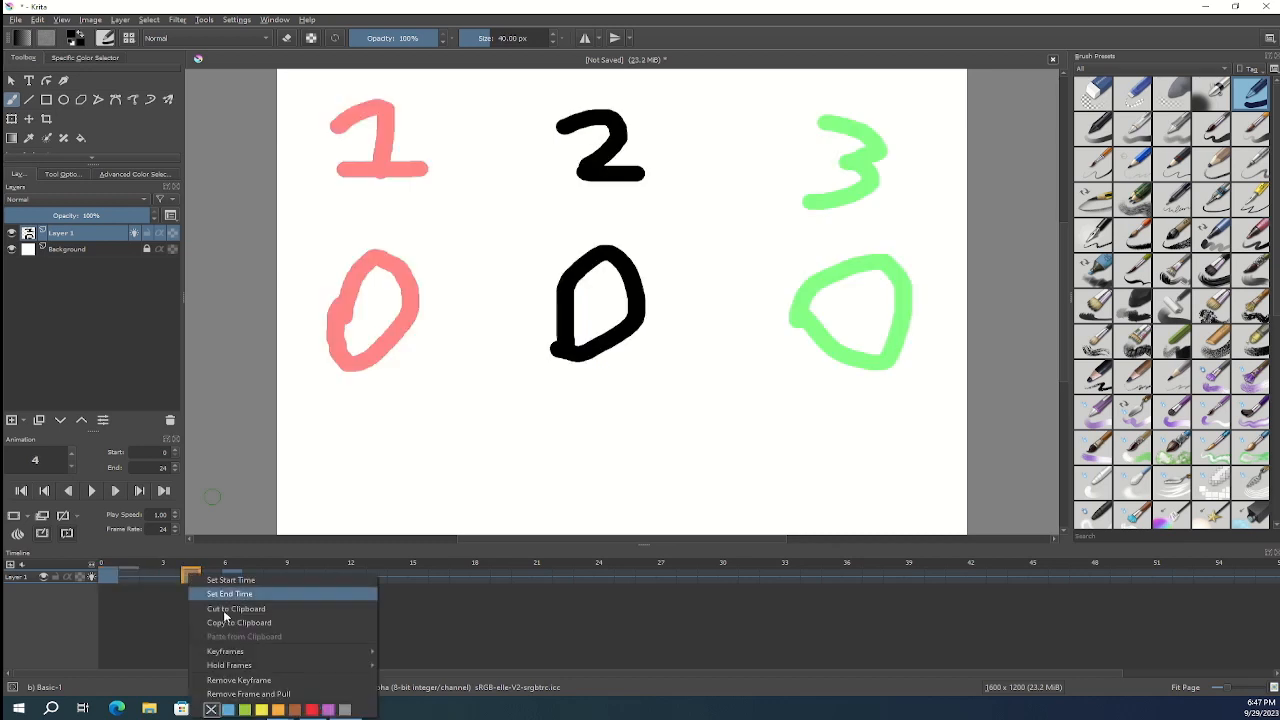
pyautogui.moveTo(250, 665)
pyautogui.click(443, 693)
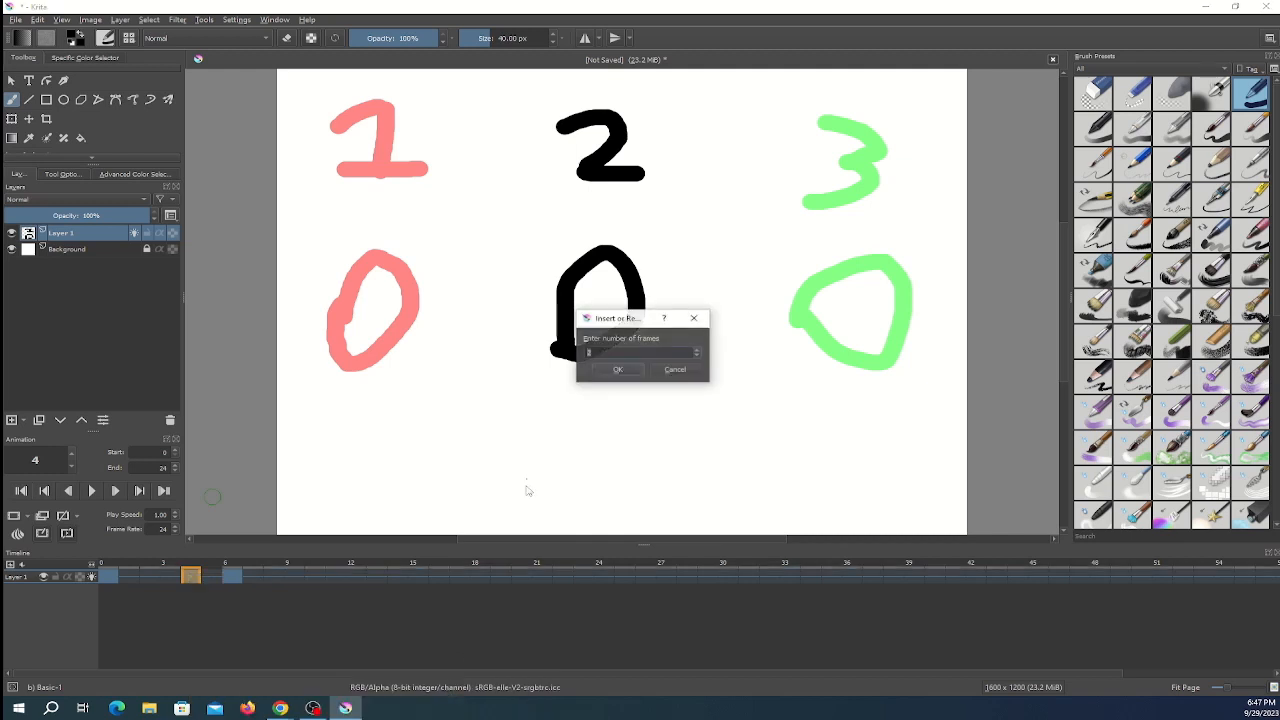
pyautogui.click(619, 369)
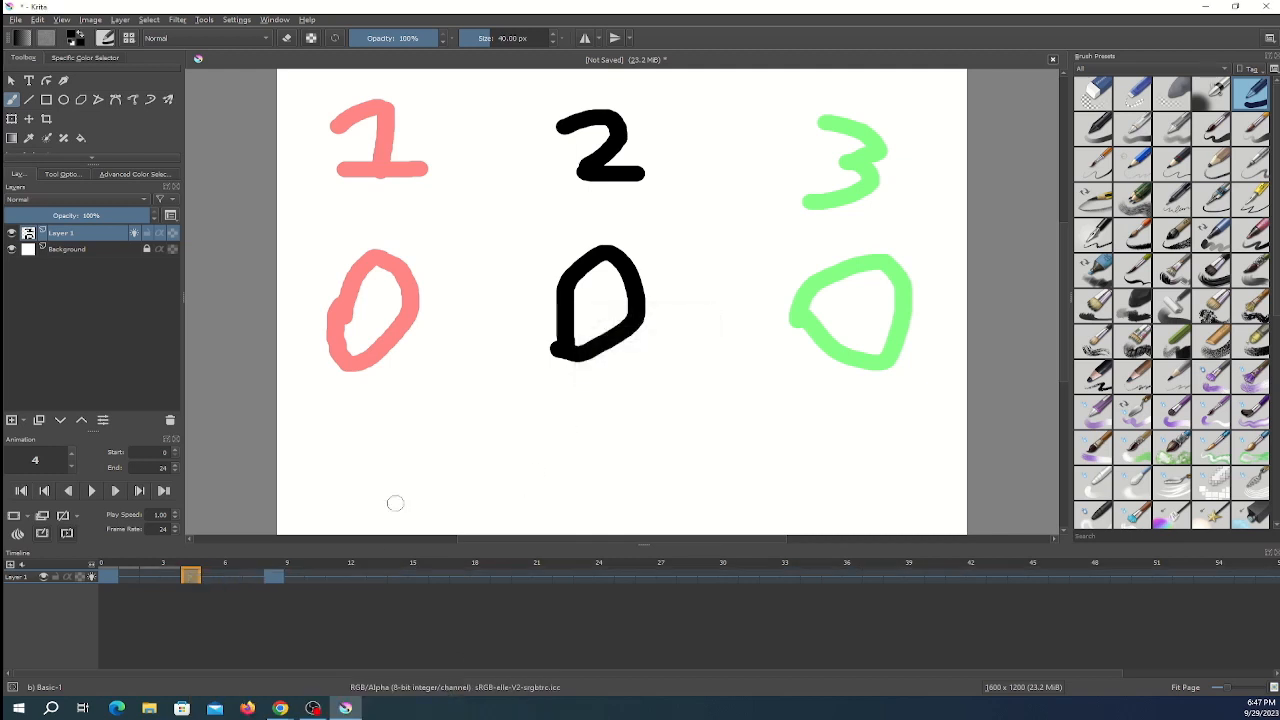
# Insert multiple hold frames at once after the last keyframe, at frame 8 of Layer 1.
pyautogui.click(273, 577)
pyautogui.rightClick(273, 580)
pyautogui.moveTo(380, 518)
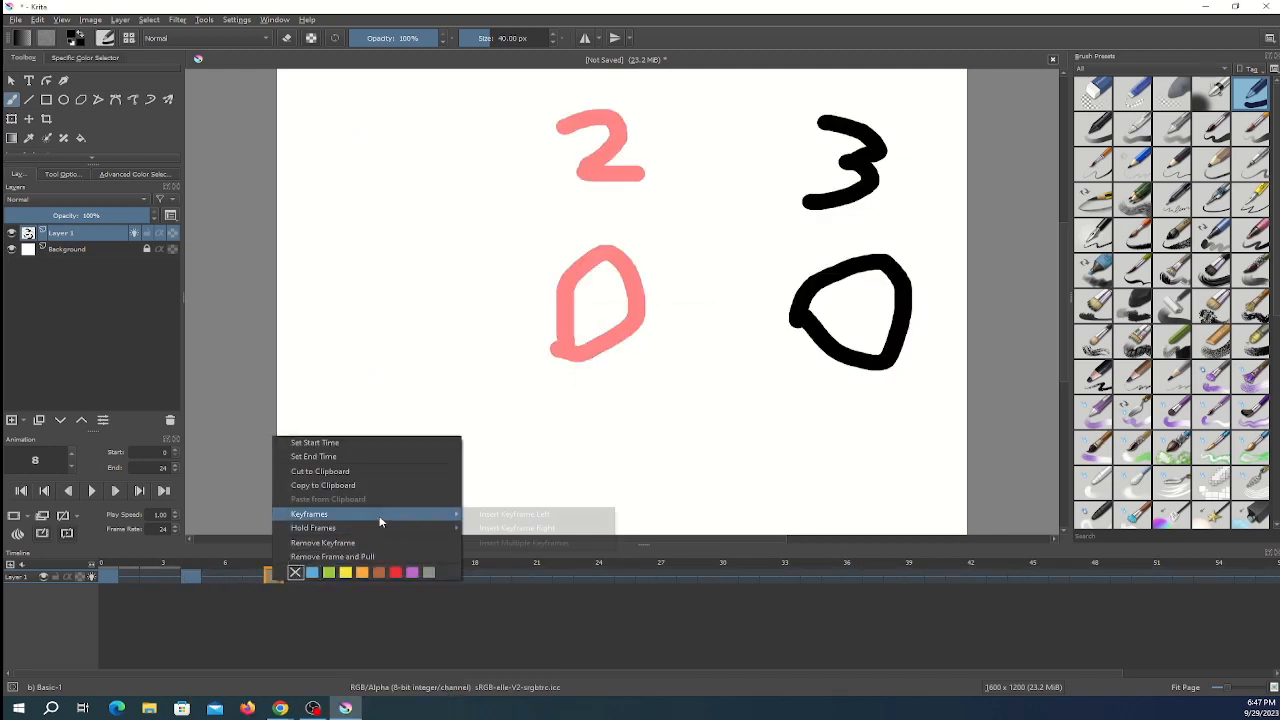
pyautogui.moveTo(433, 527)
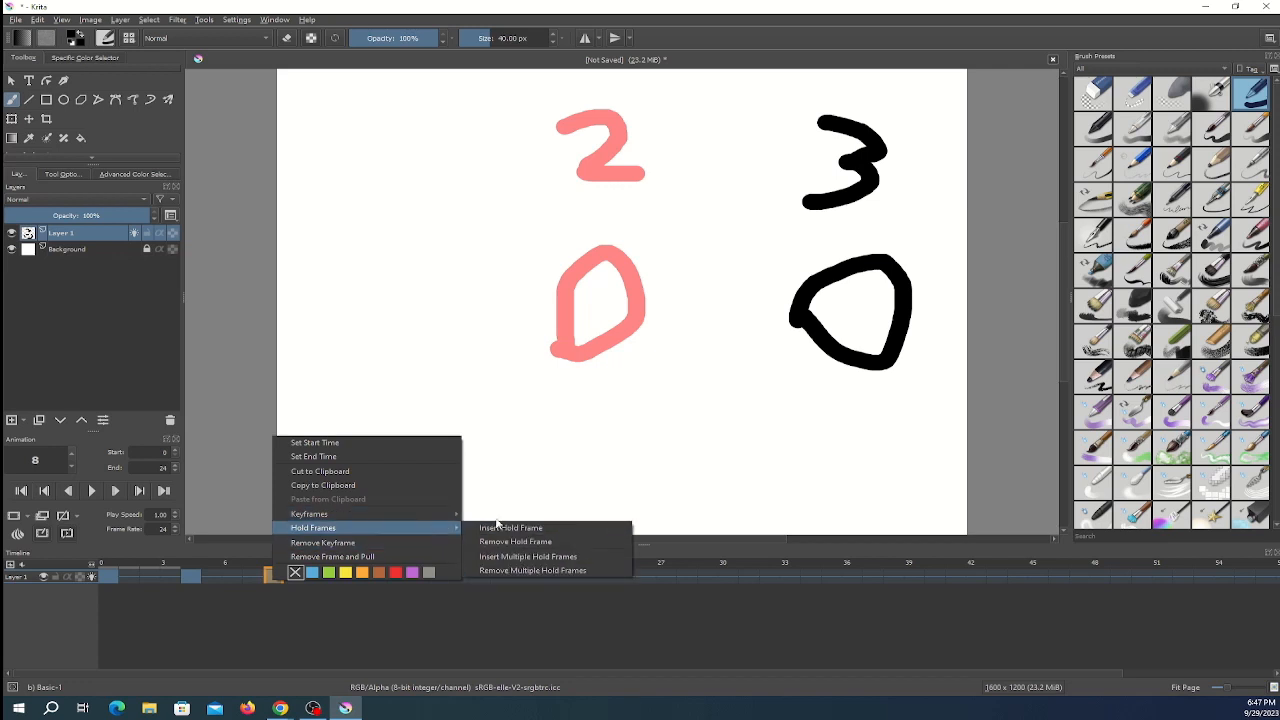
pyautogui.click(510, 555)
pyautogui.click(617, 369)
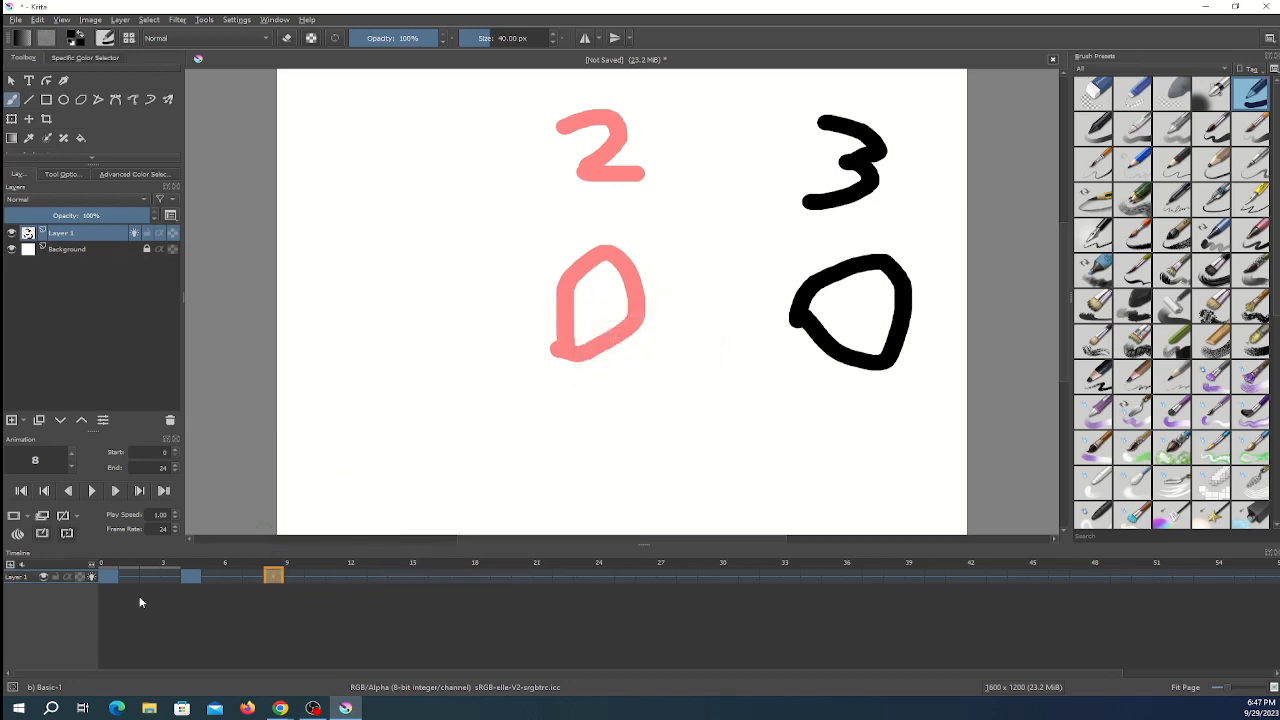
# Play the animation twice from frame 0 to preview the extended timing, stopping it each time.
pyautogui.click(107, 577)
pyautogui.click(95, 490)
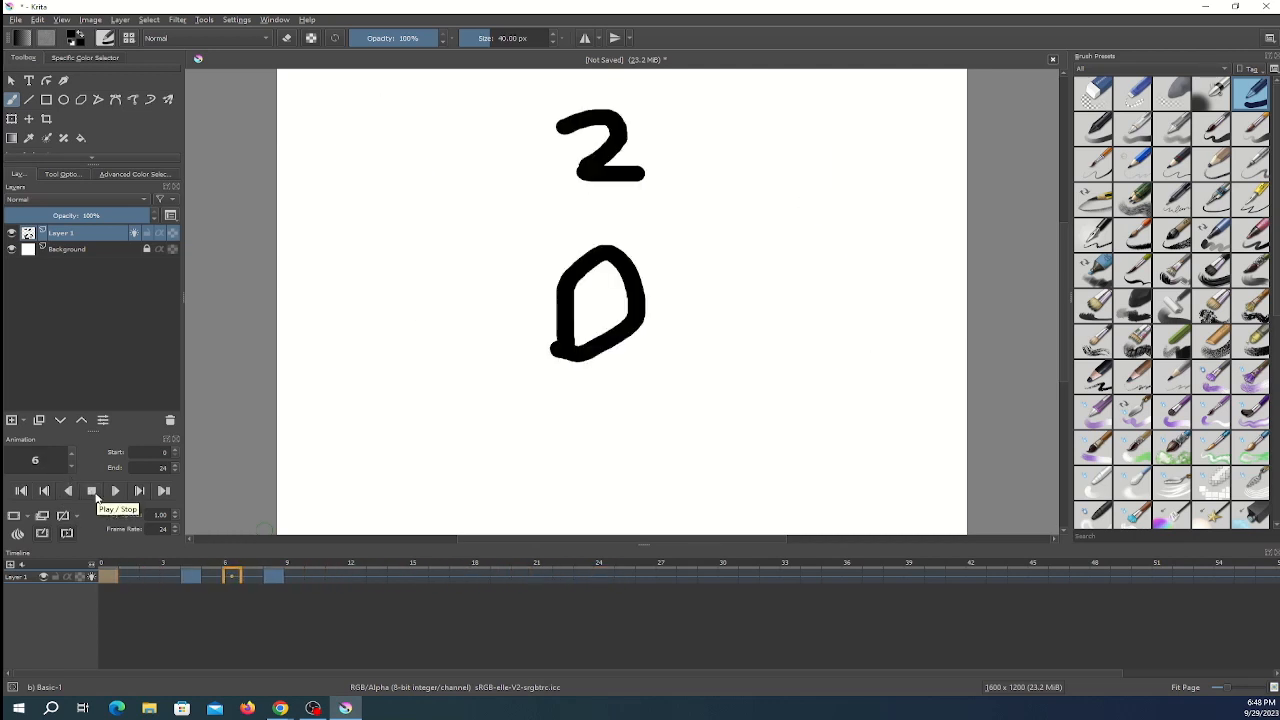
pyautogui.click(96, 496)
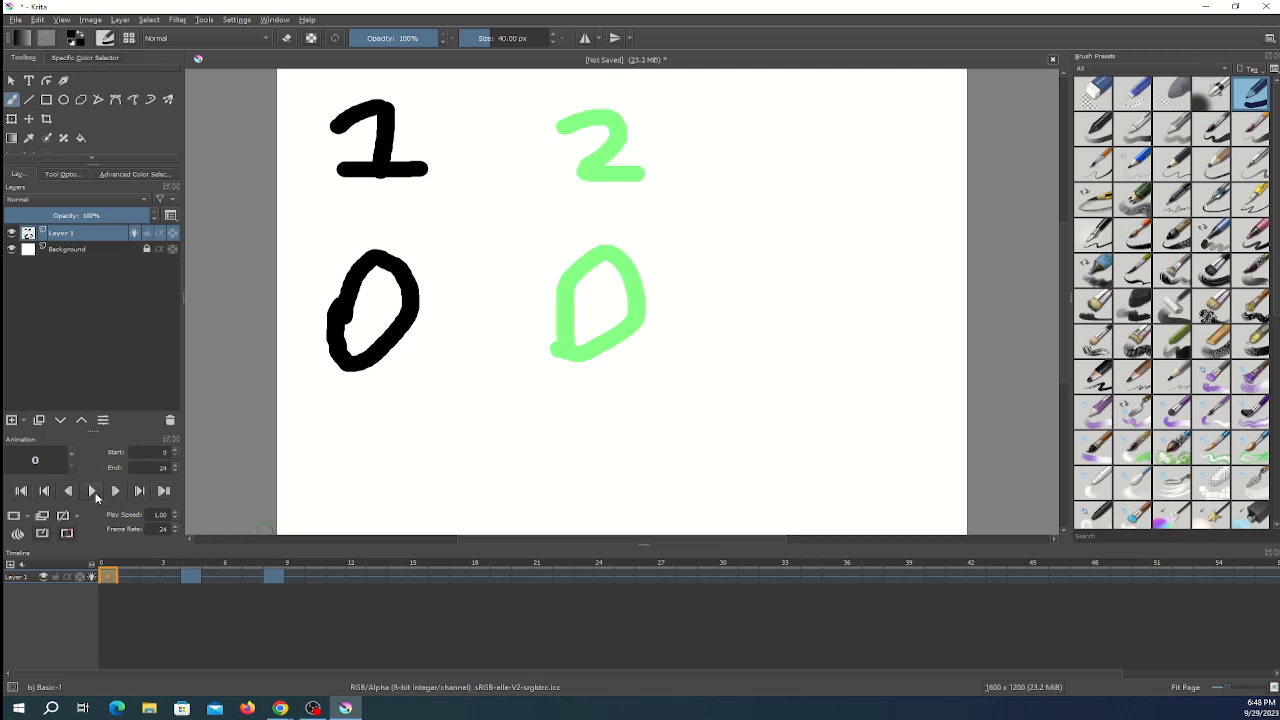
pyautogui.click(96, 496)
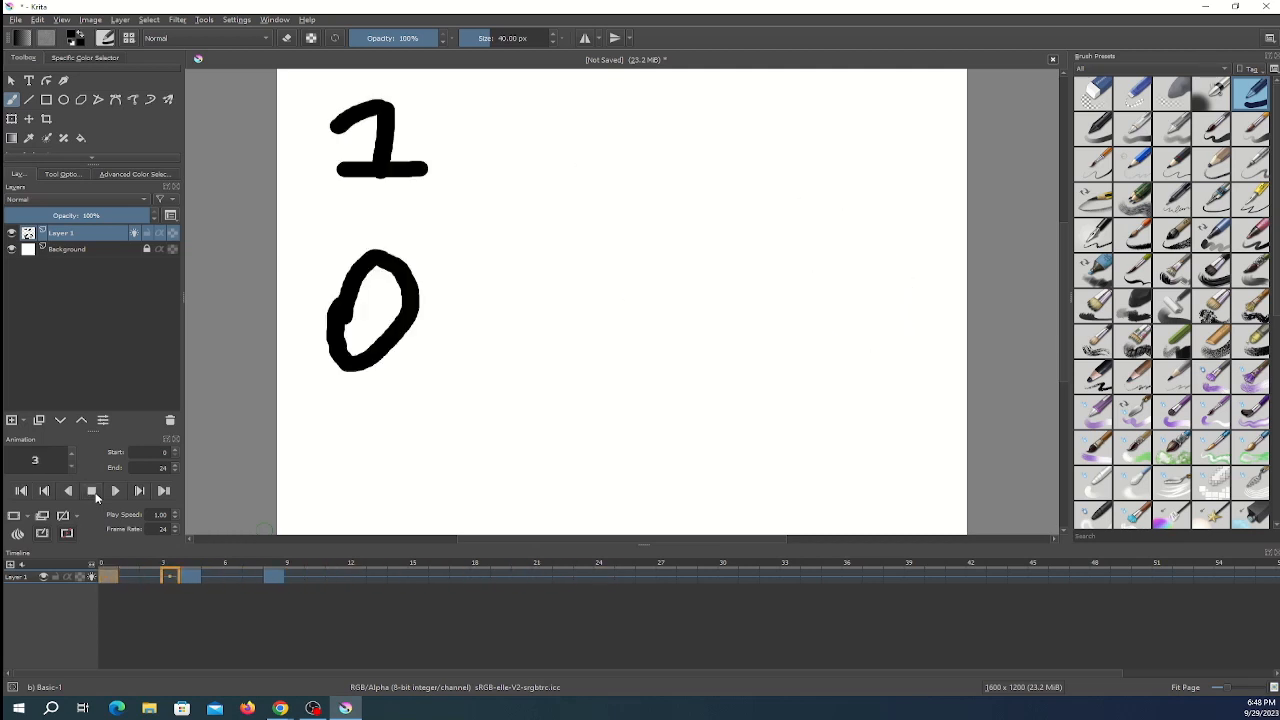
pyautogui.click(96, 496)
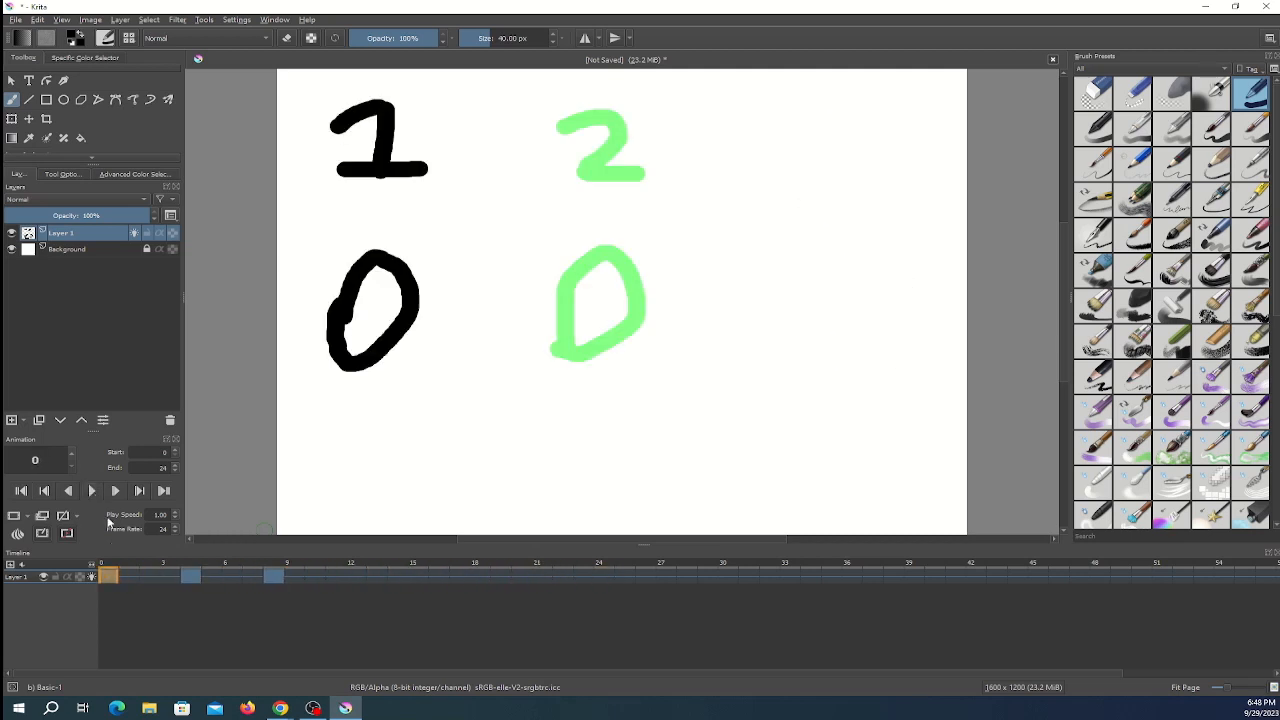
# Scrub the timeline from the first drawing to the keyframe at frame 8, and check frames 0 and 24.
pyautogui.moveTo(126, 579); pyautogui.dragTo(275, 581)
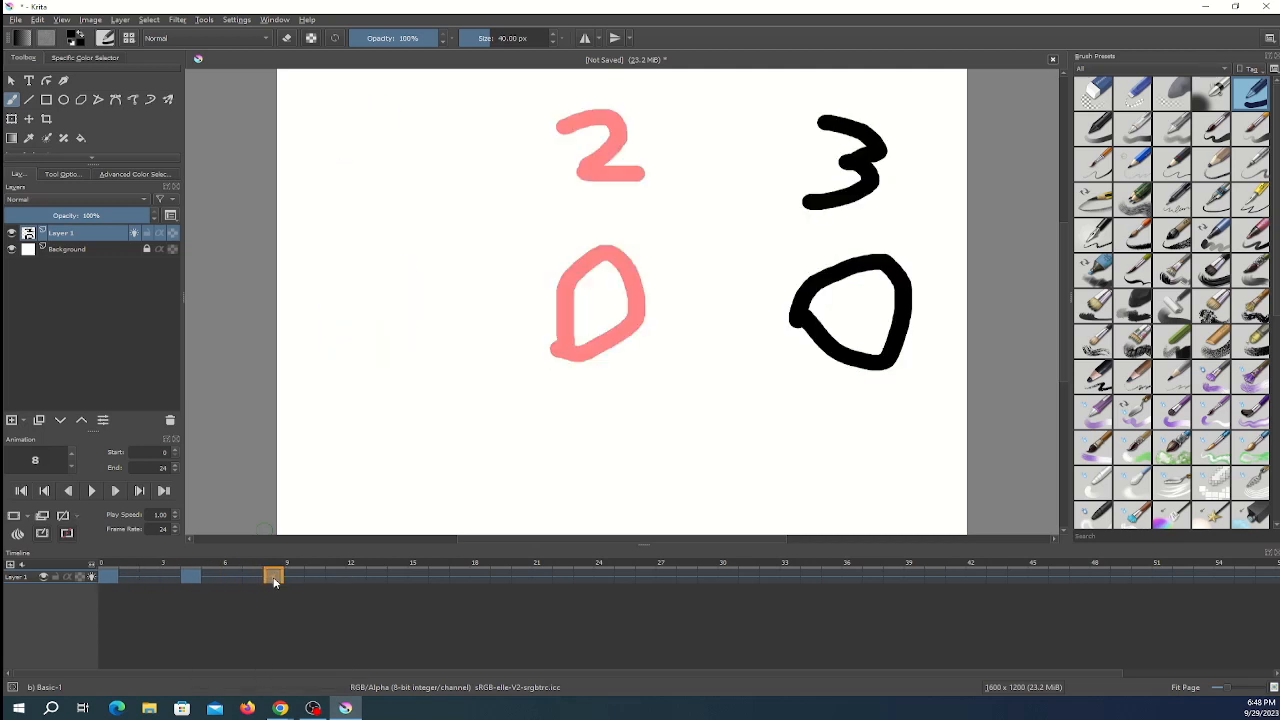
pyautogui.click(108, 577)
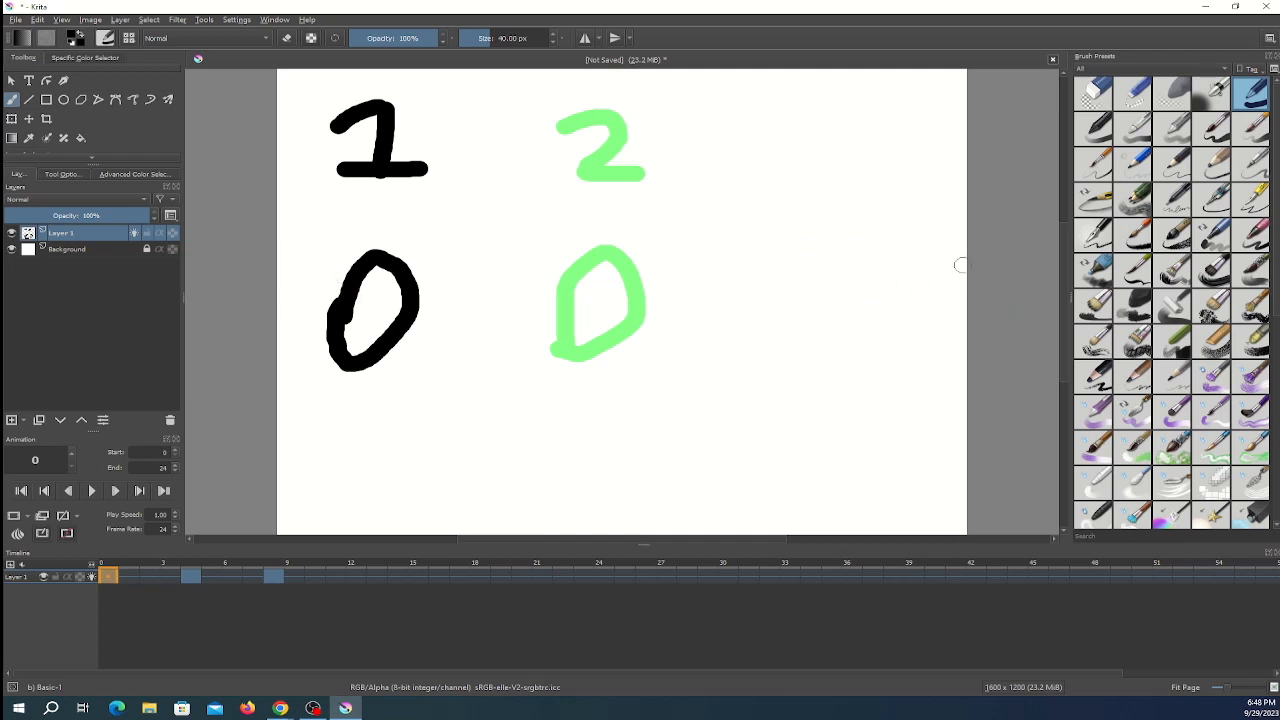
pyautogui.click(605, 576)
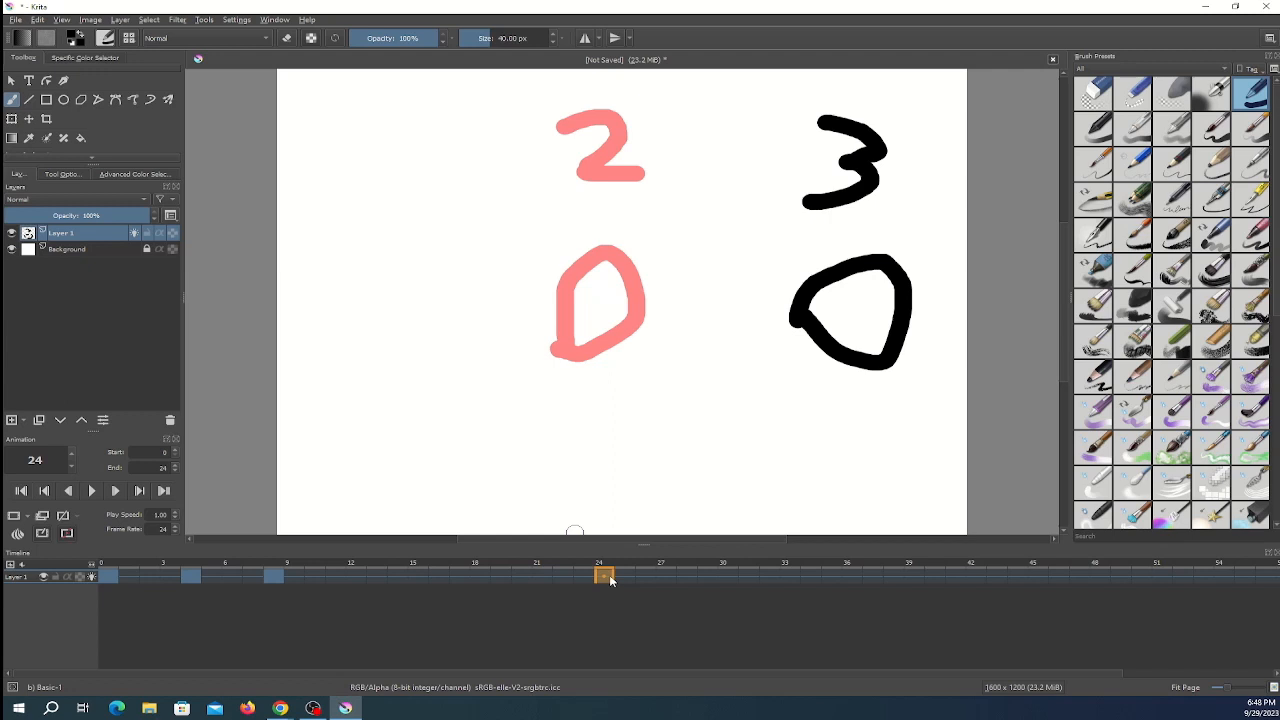